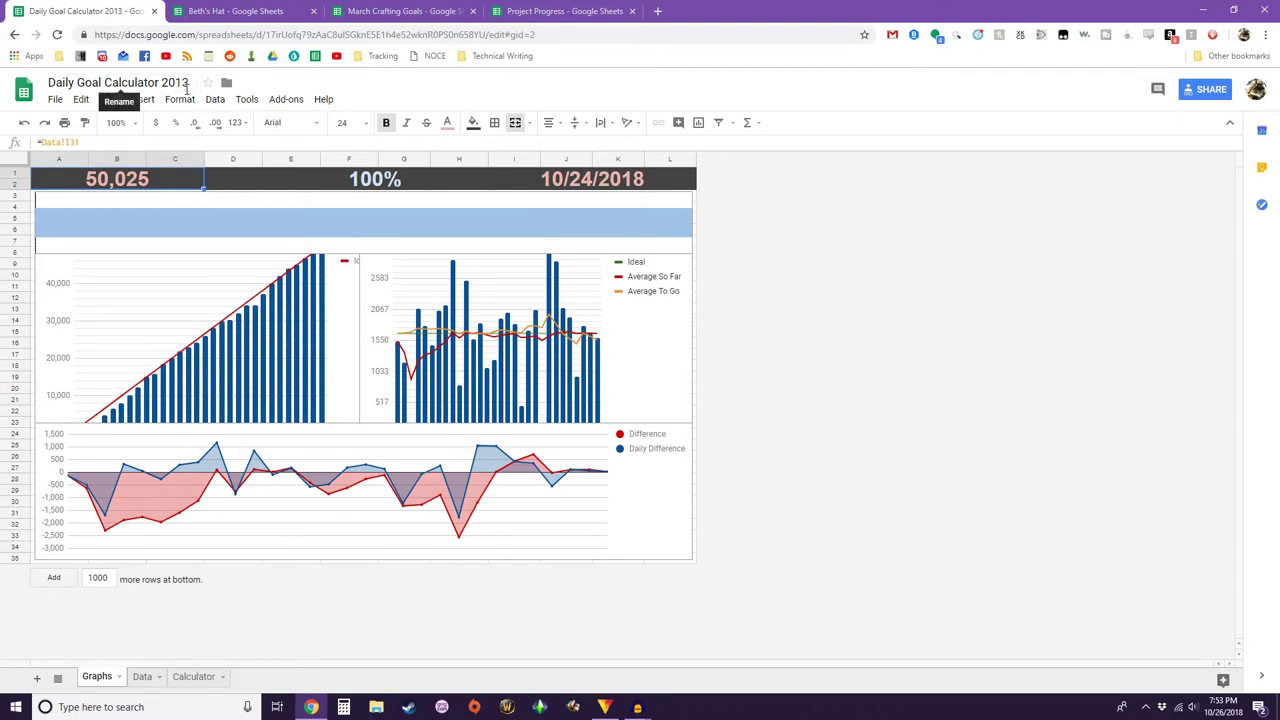
left_click(193, 82)
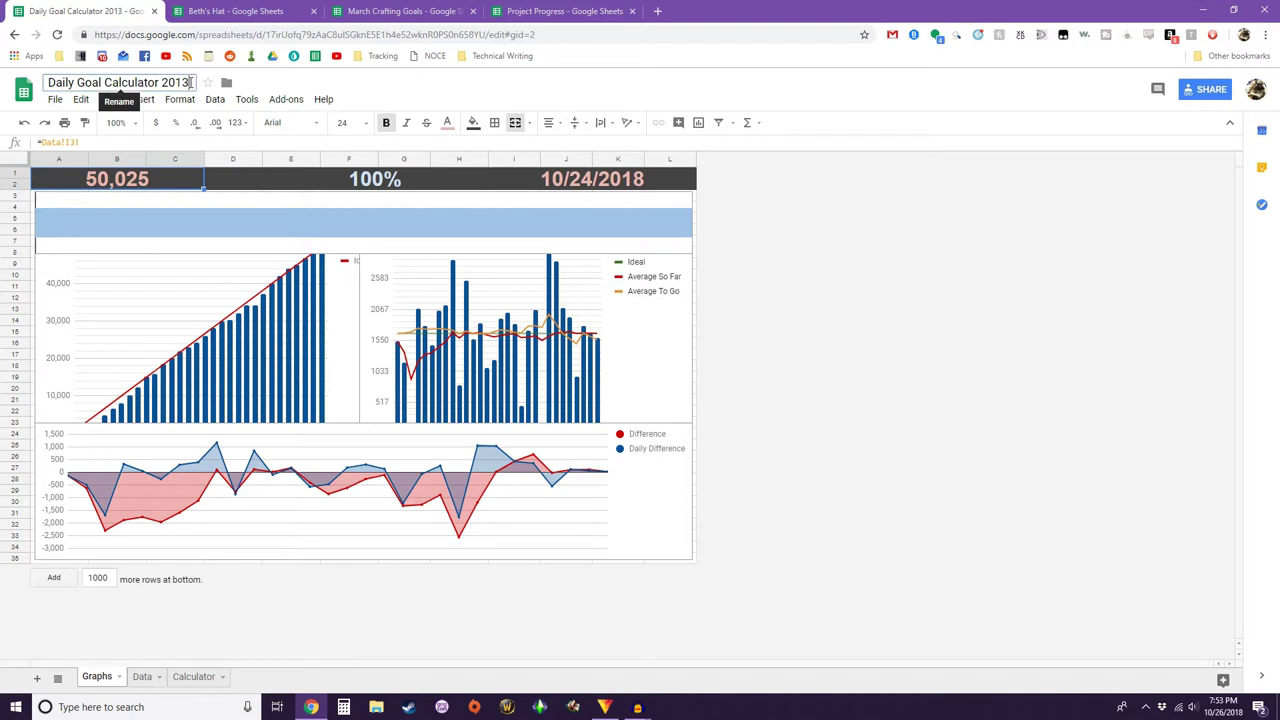
left_click(815, 428)
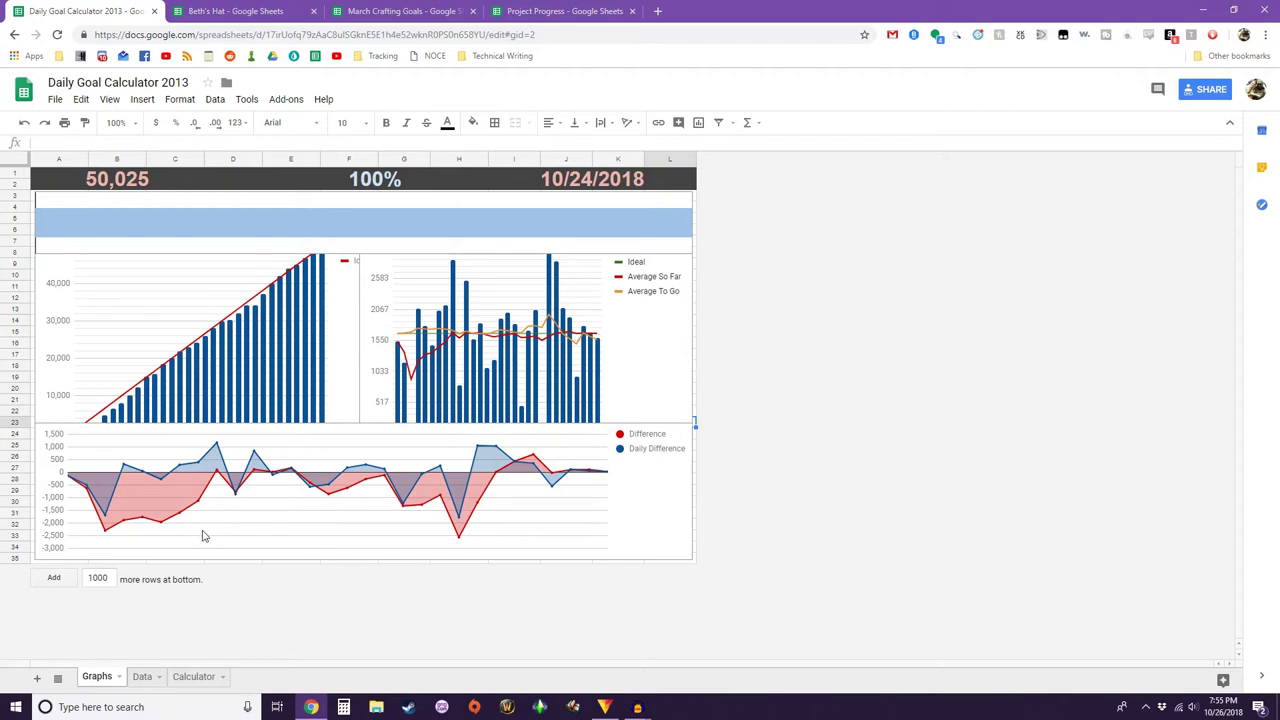
key("ctrl+Up")
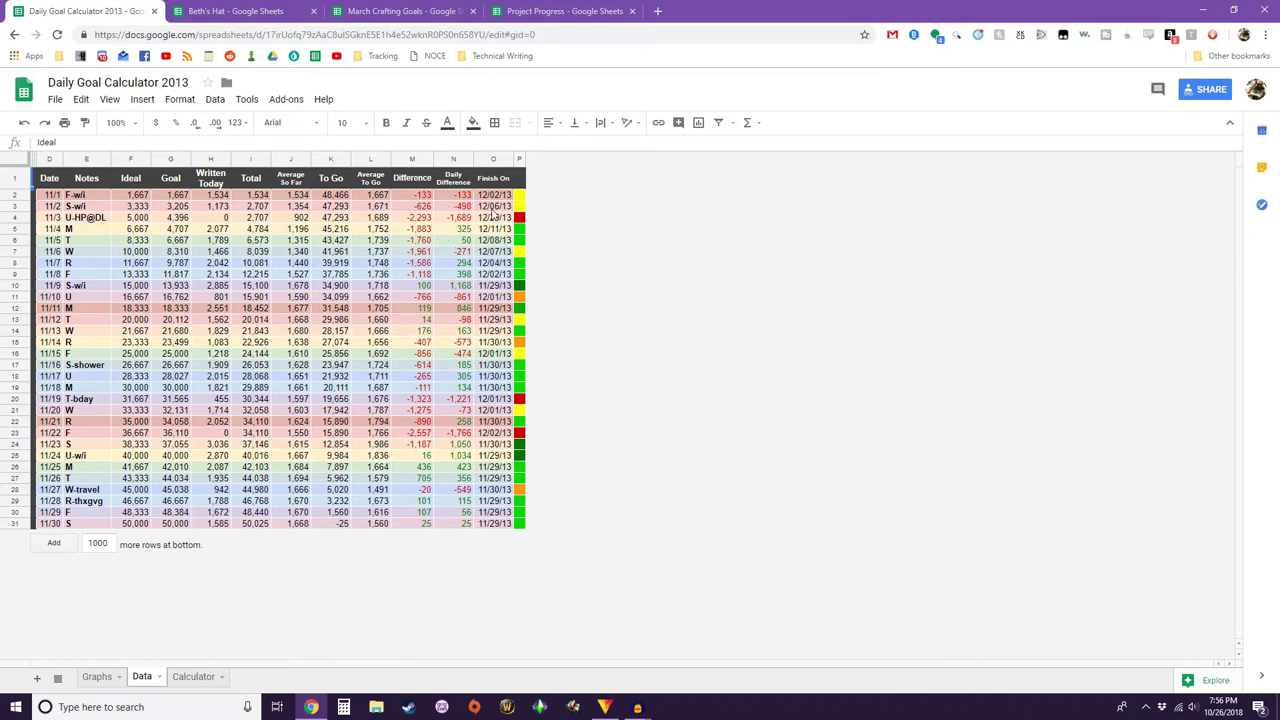
- Examine the Finish On column of the Data sheet and compare it with the Written Today, Ideal and Total values of the late-November rows
left_click(500, 159)
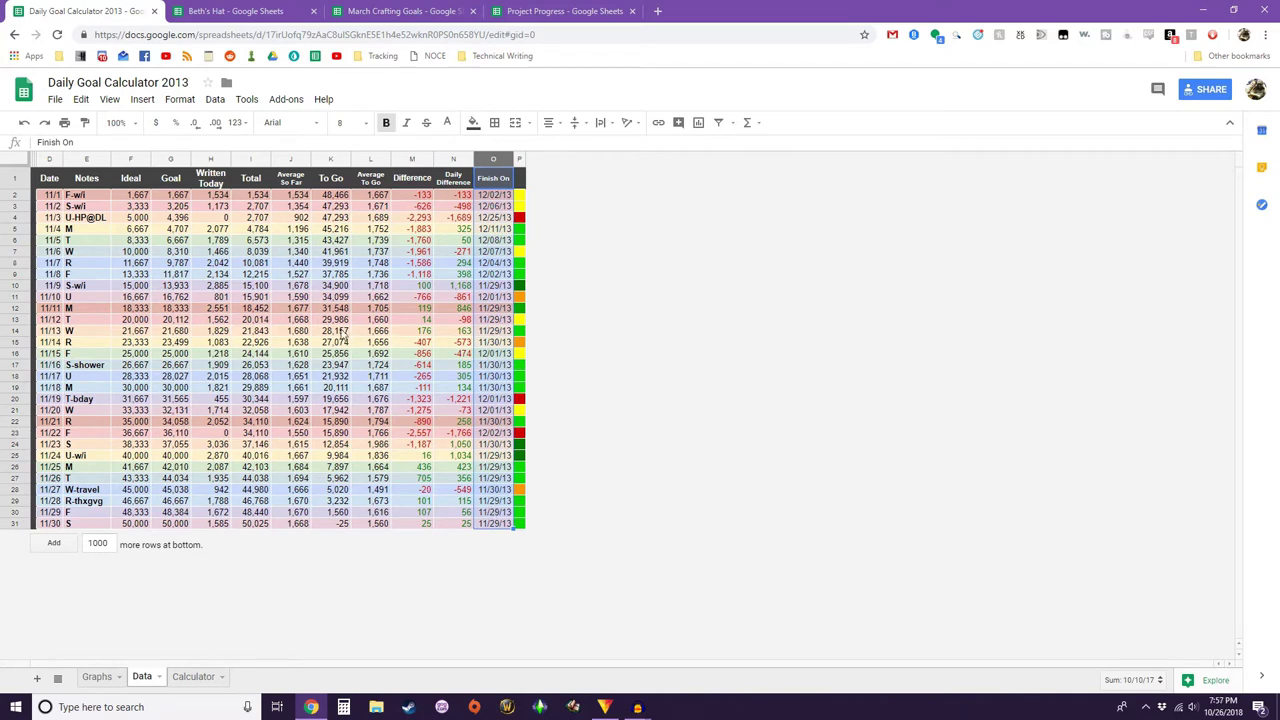
left_click(221, 425)
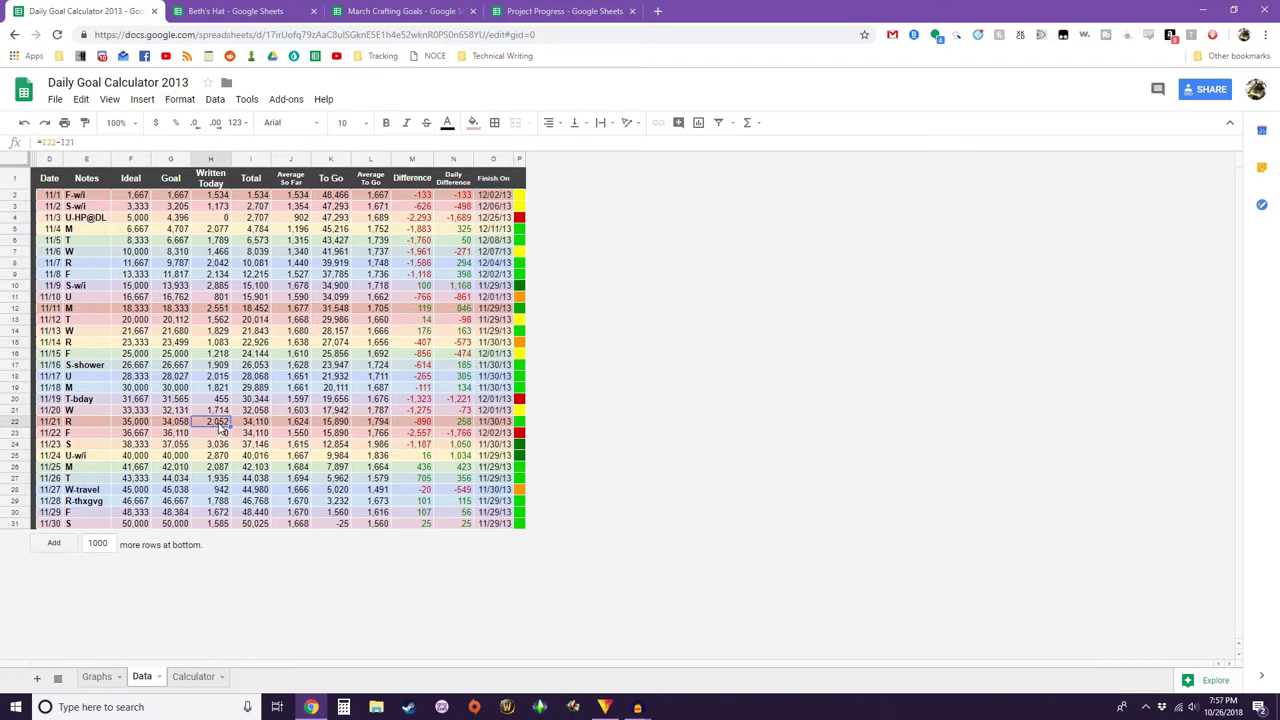
left_click(497, 413)
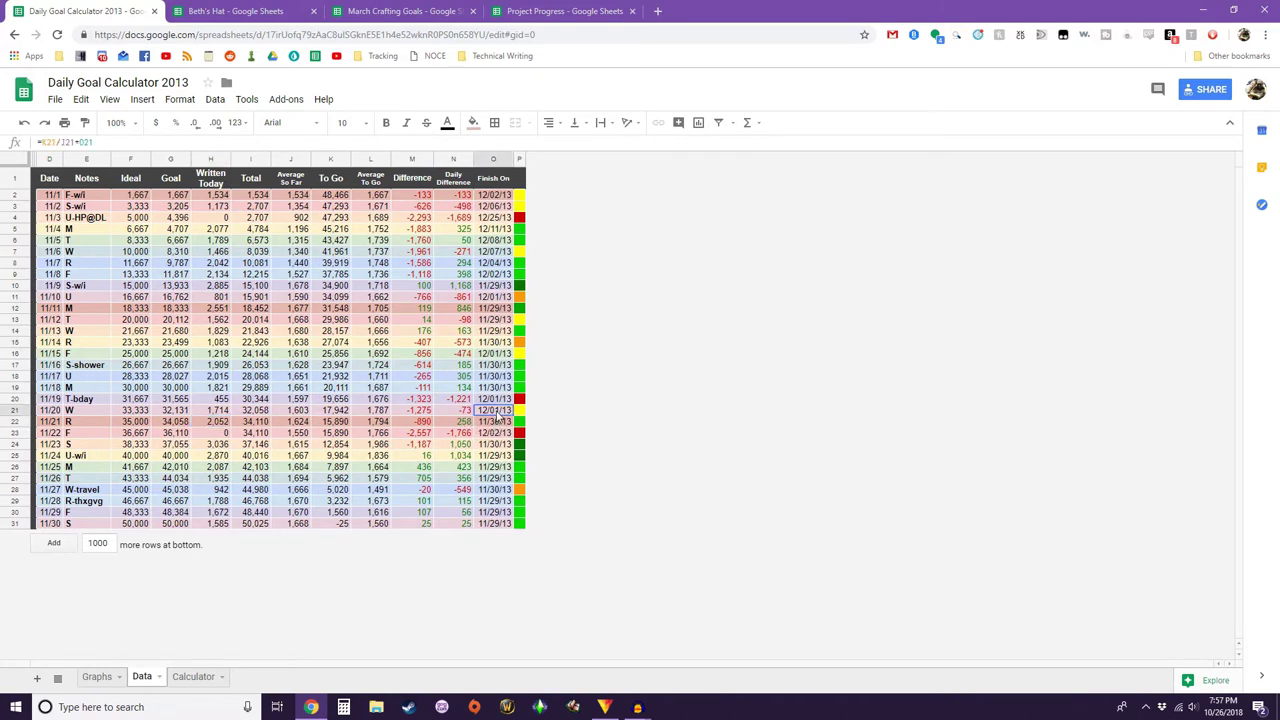
left_click(497, 426)
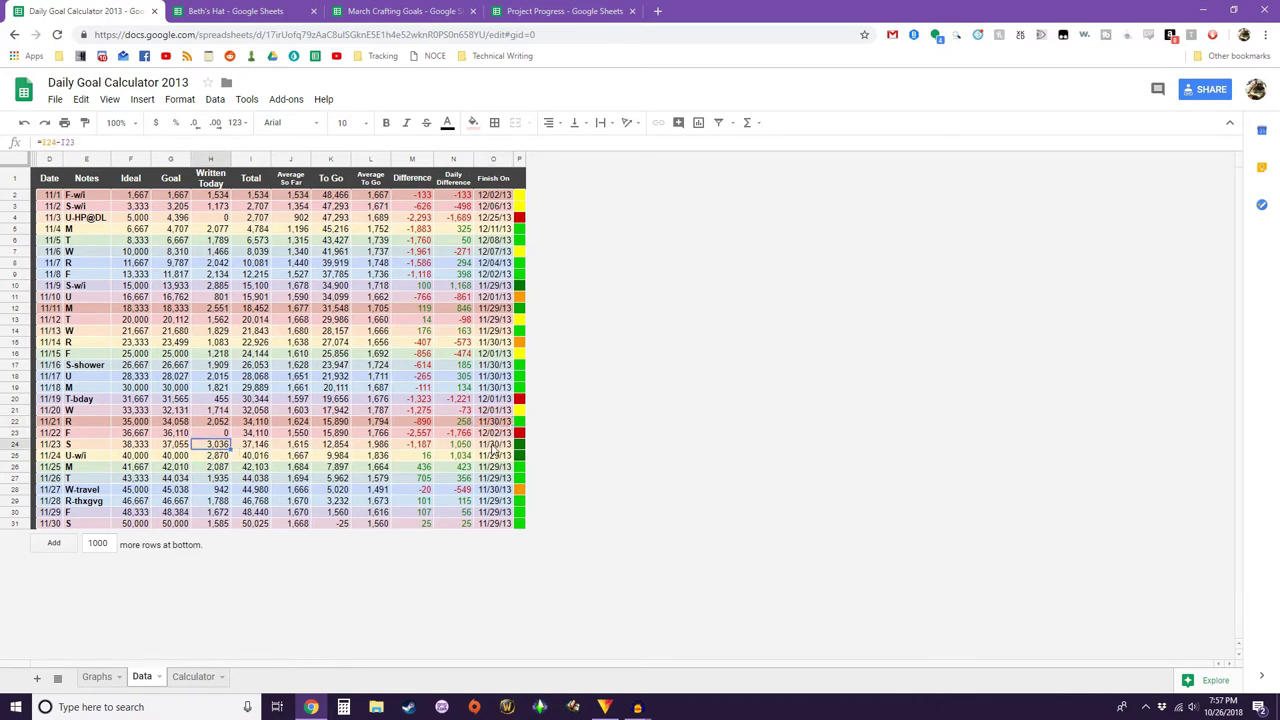
left_click(493, 446)
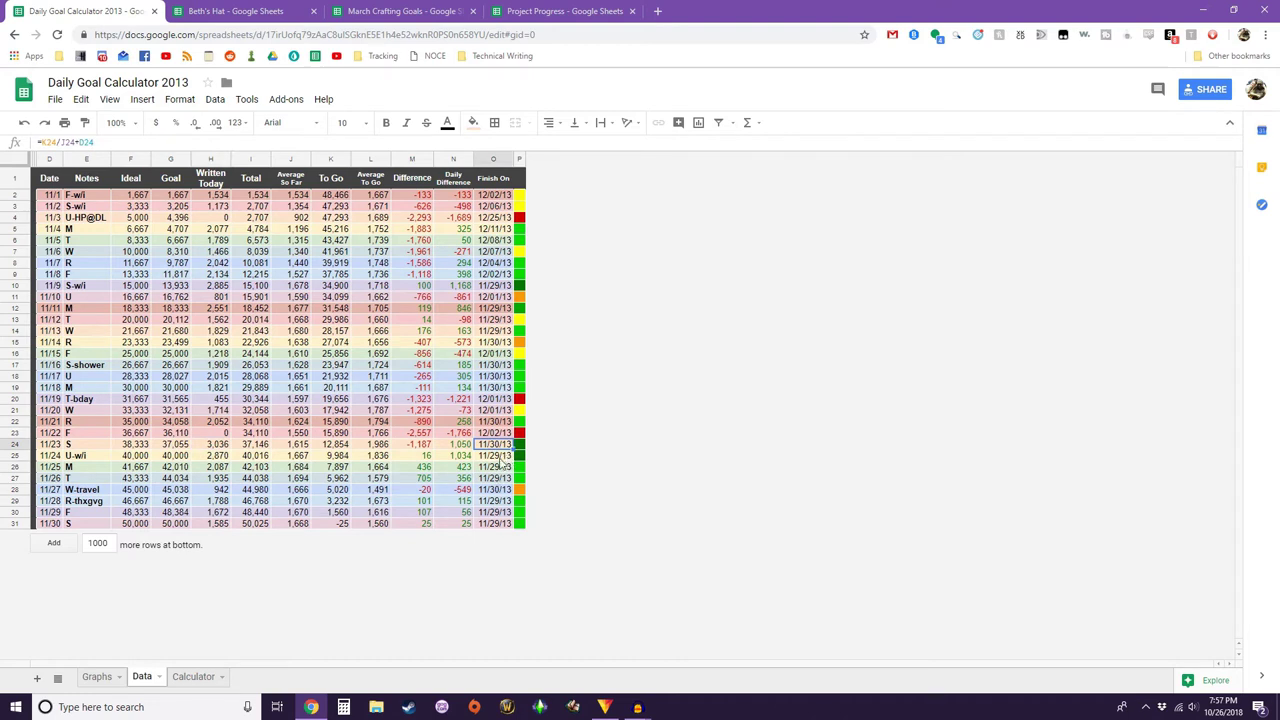
left_click(499, 525)
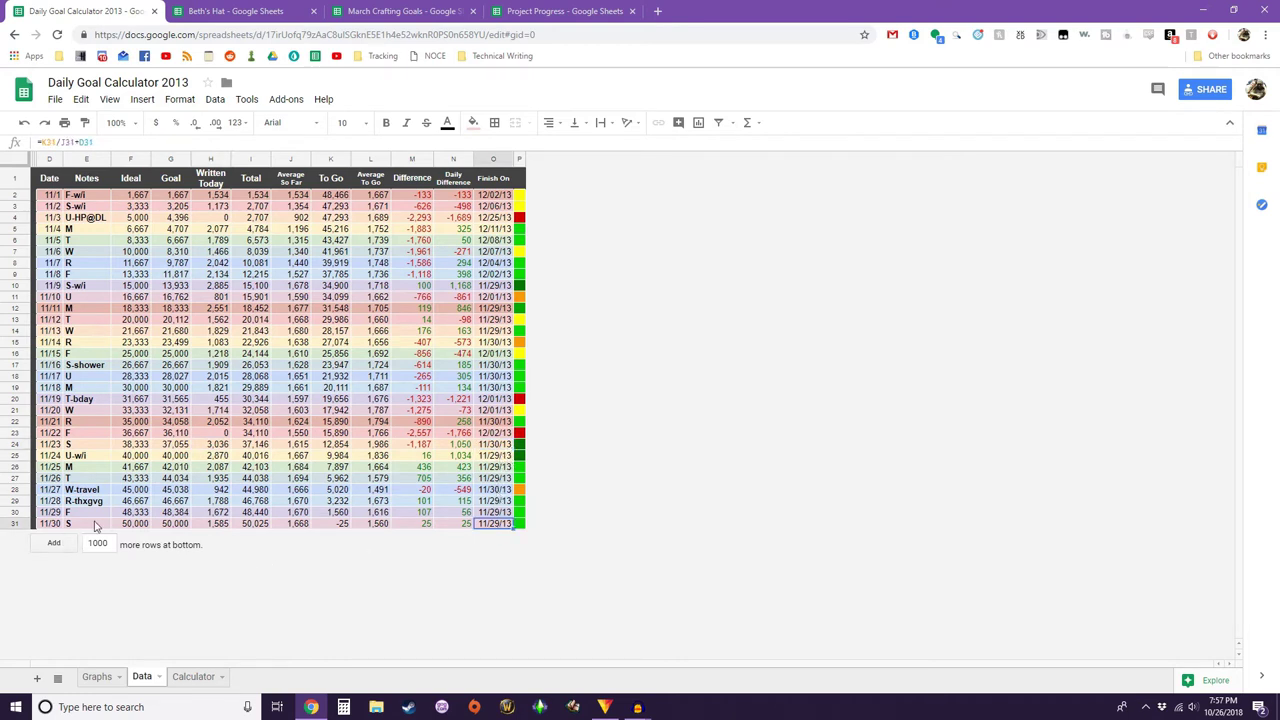
left_click(138, 527)
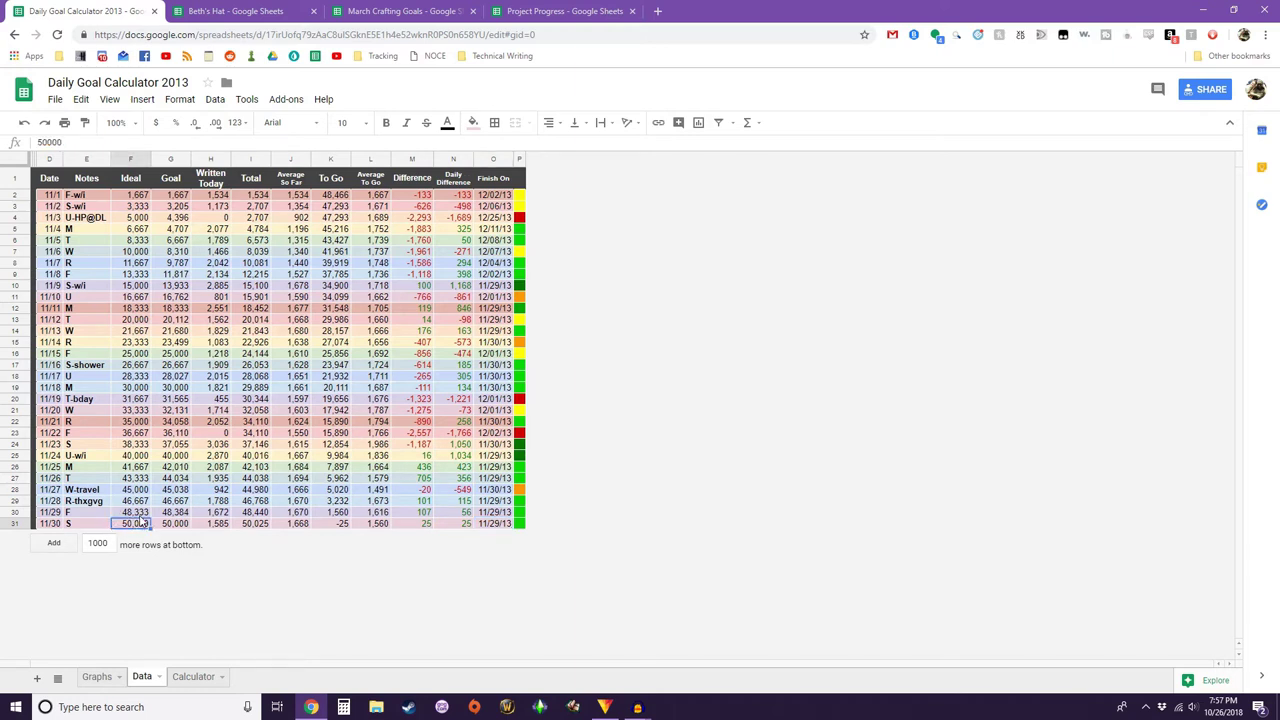
key("Up")
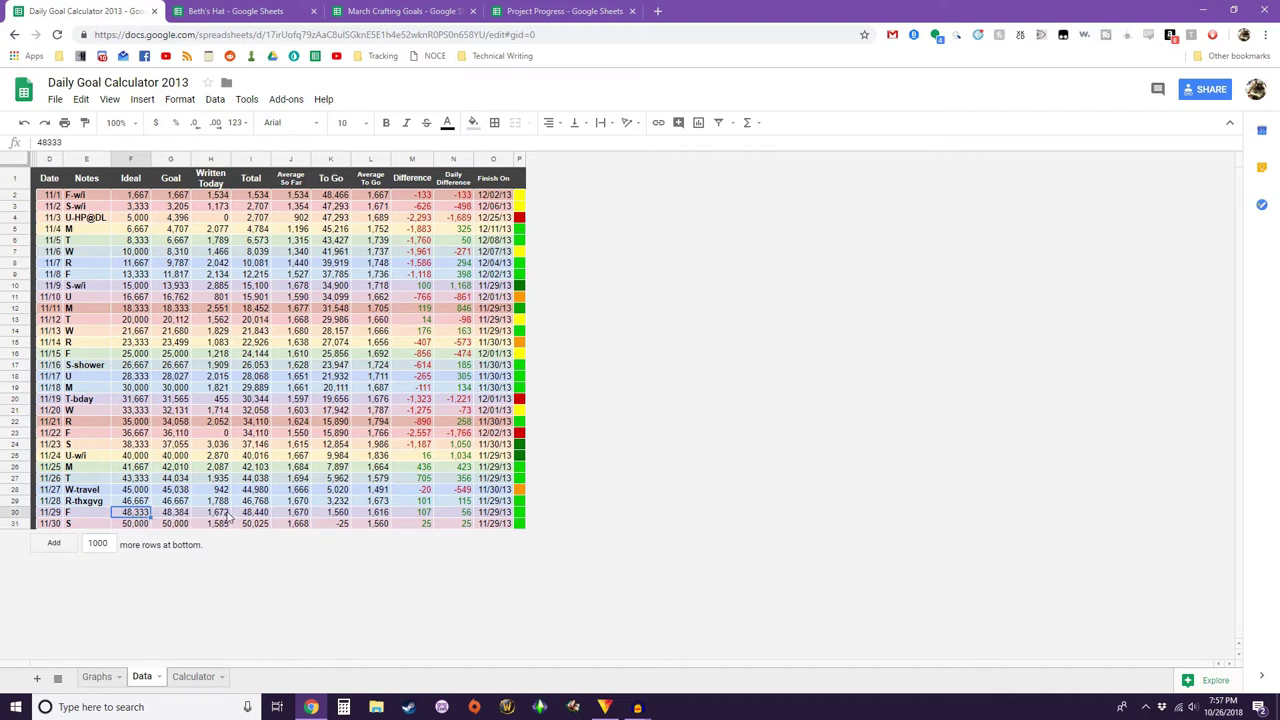
left_click(260, 515)
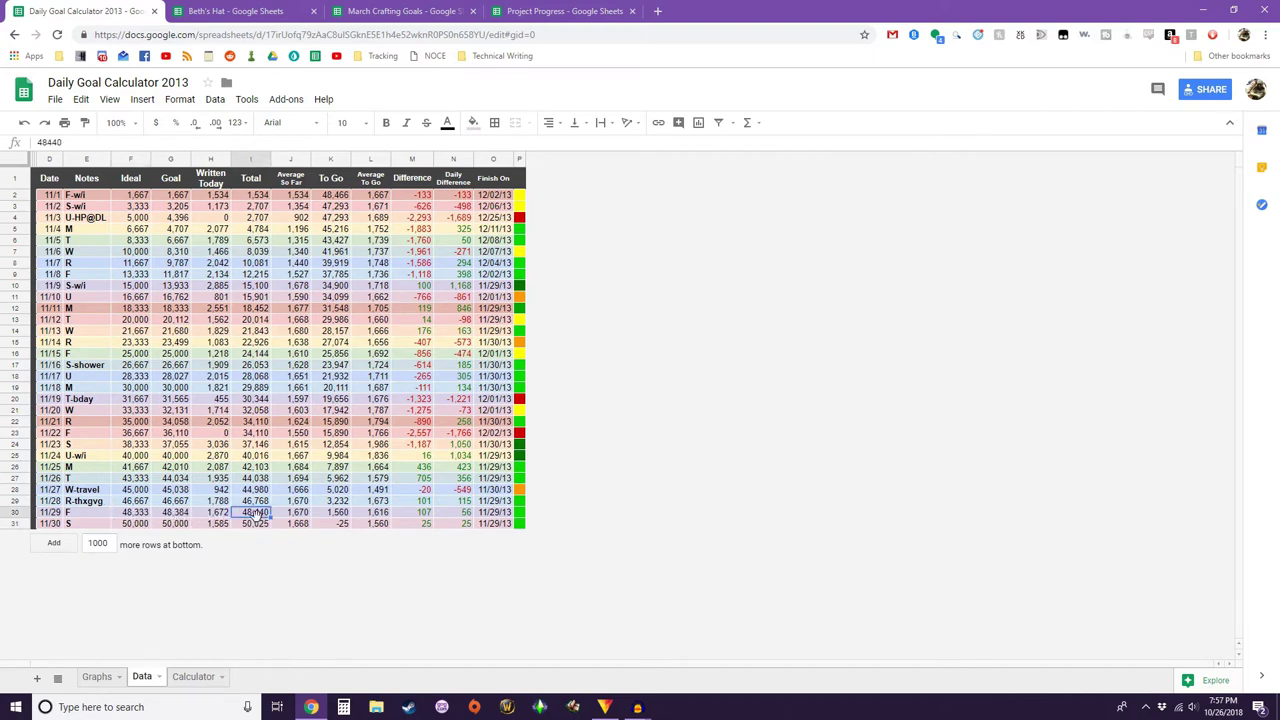
left_click(256, 525)
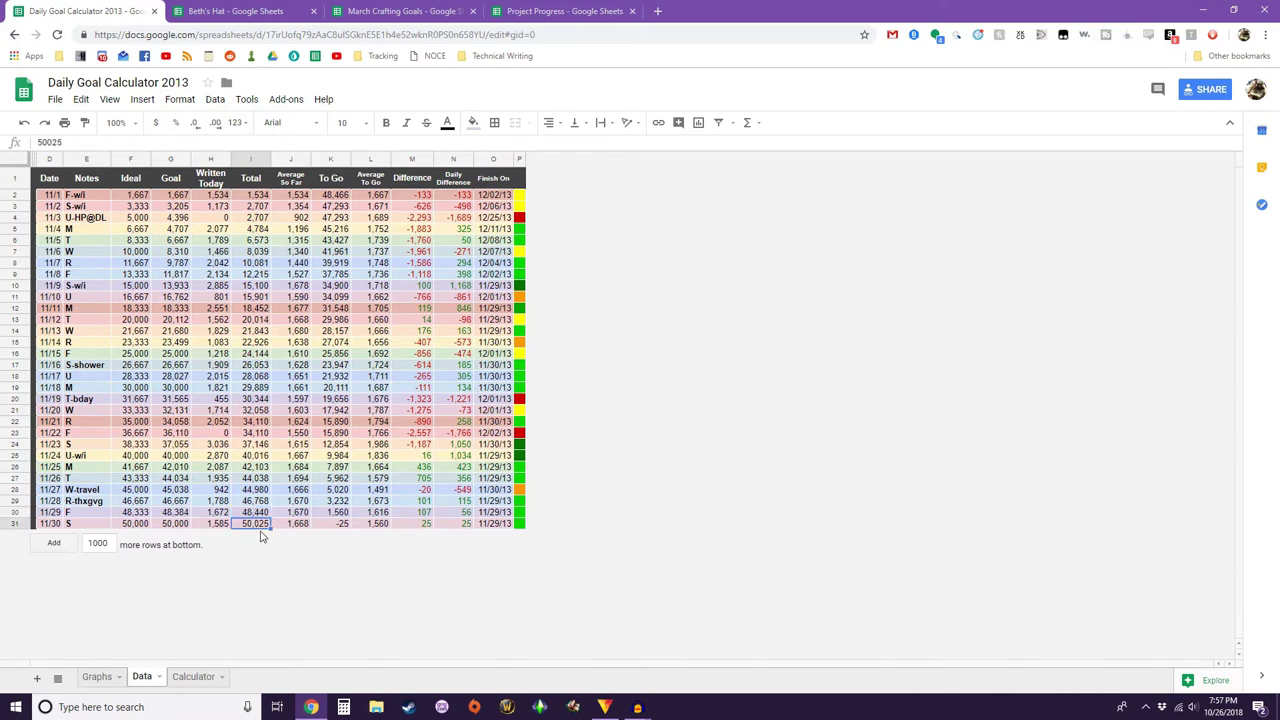
- On the Calculator sheet, set the sprint length in cell C4 to 10 minutes
left_click(195, 677)
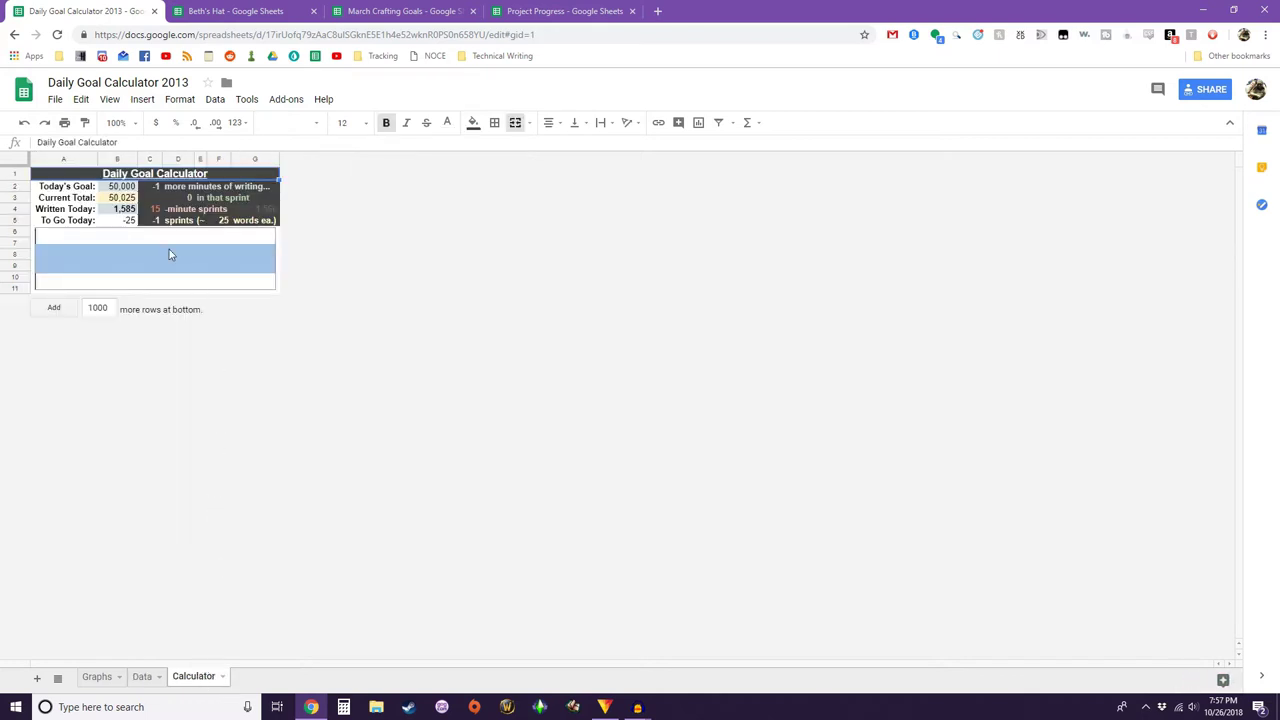
left_click(158, 211)
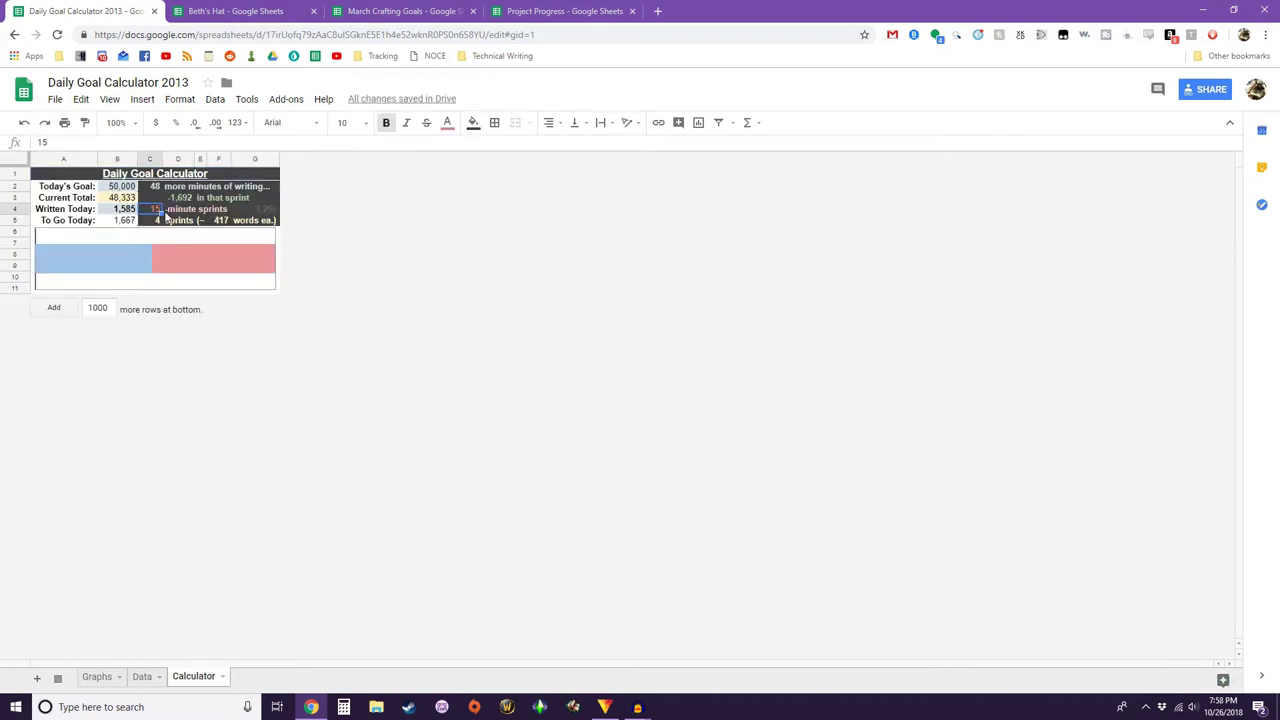
left_click(155, 187)
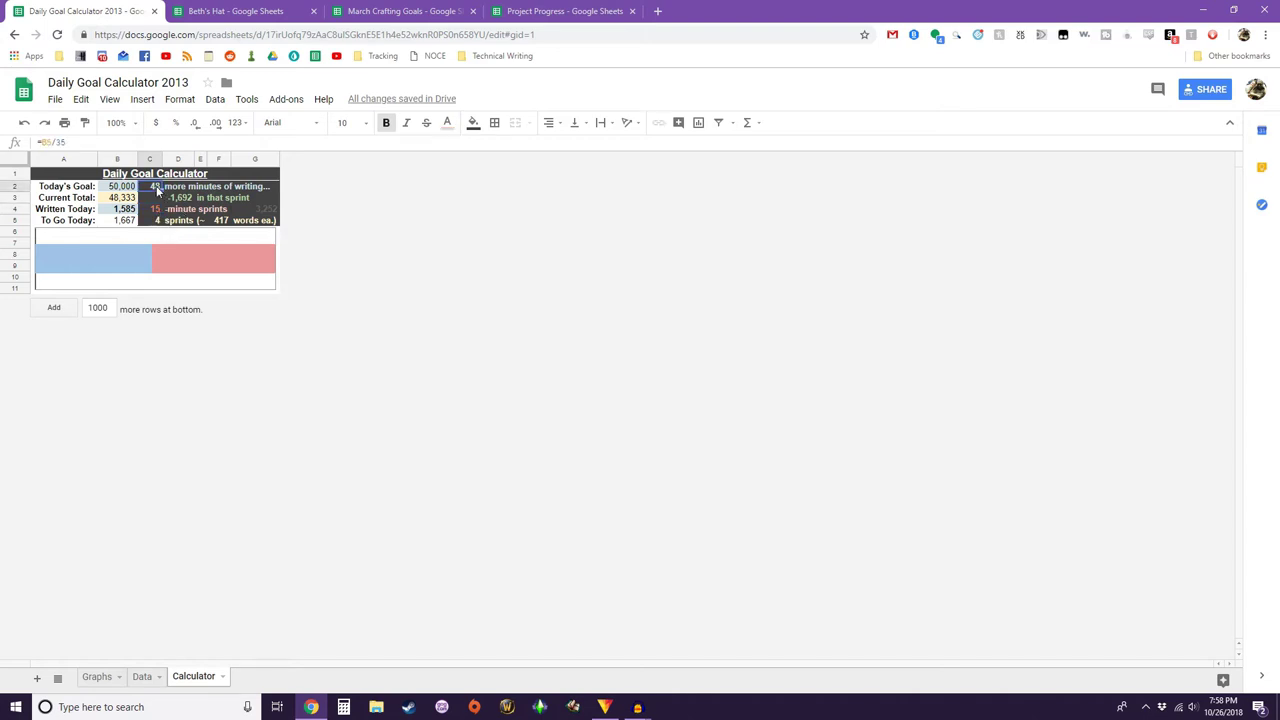
left_click(155, 210)
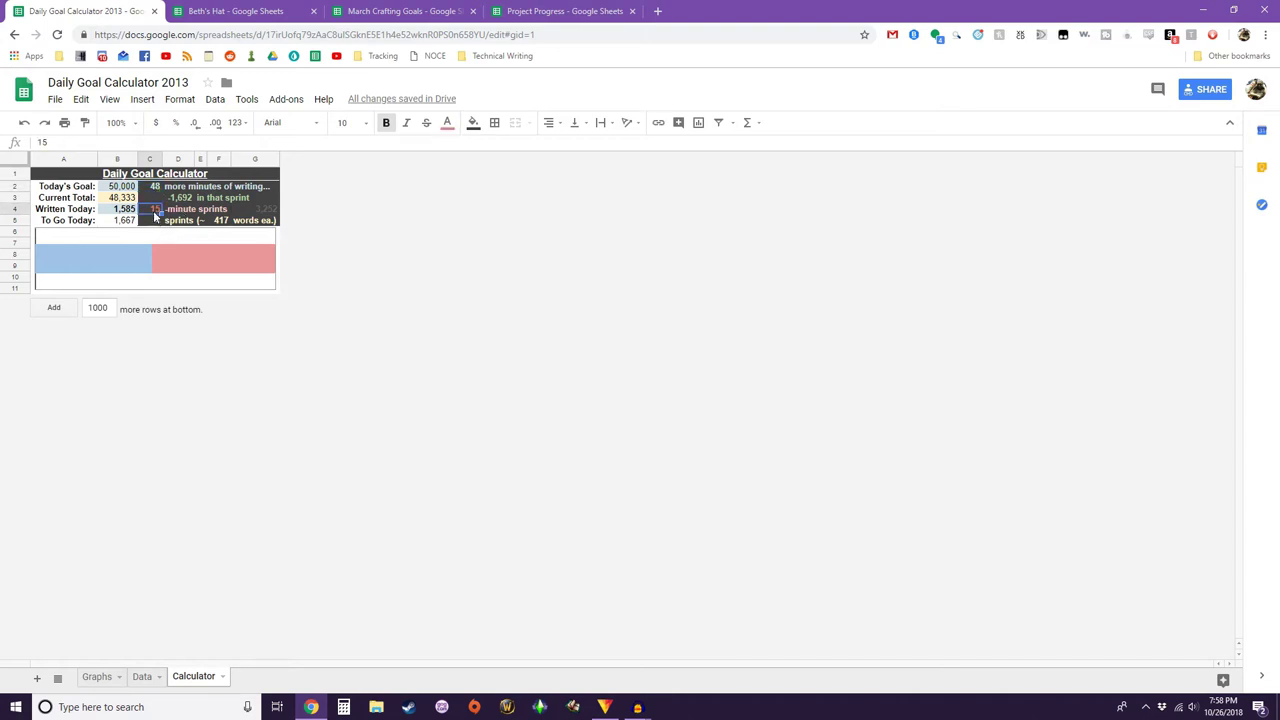
type("10")
key("Return")
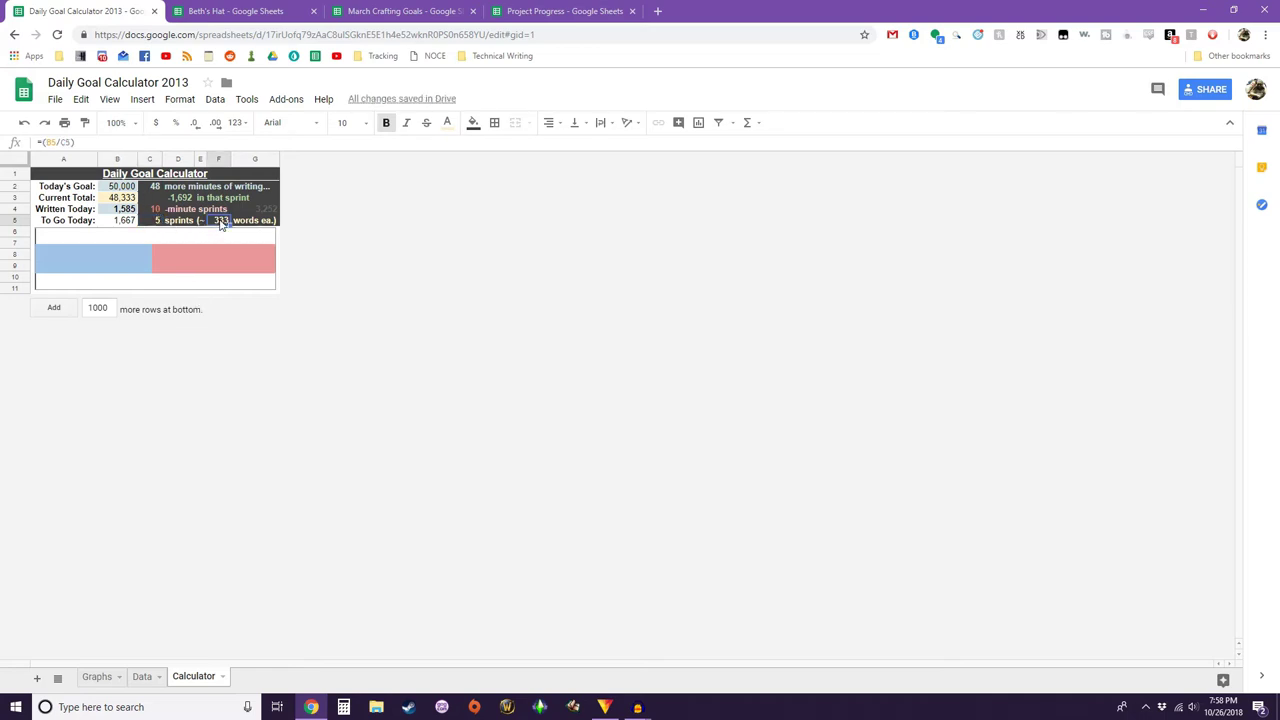
- Check the formulas in the sprint cells G4 and D3, and set the Current Total to 50,025
left_click(264, 212)
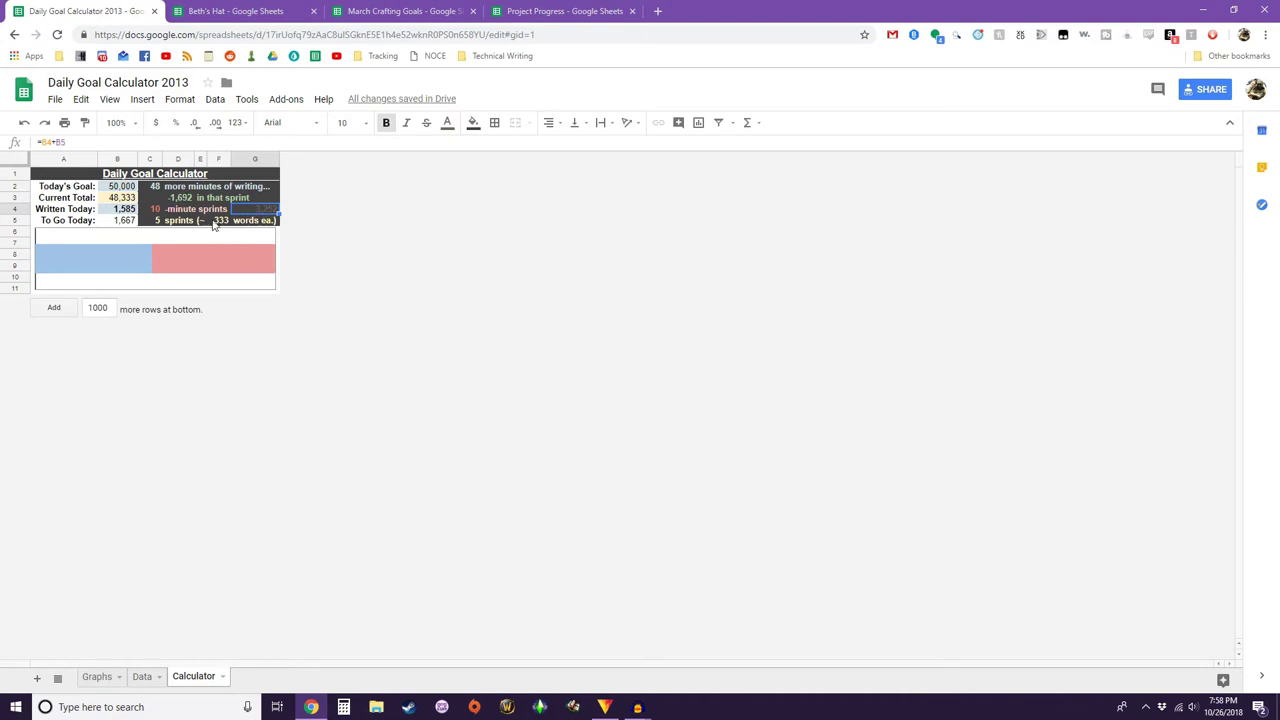
left_click(188, 199)
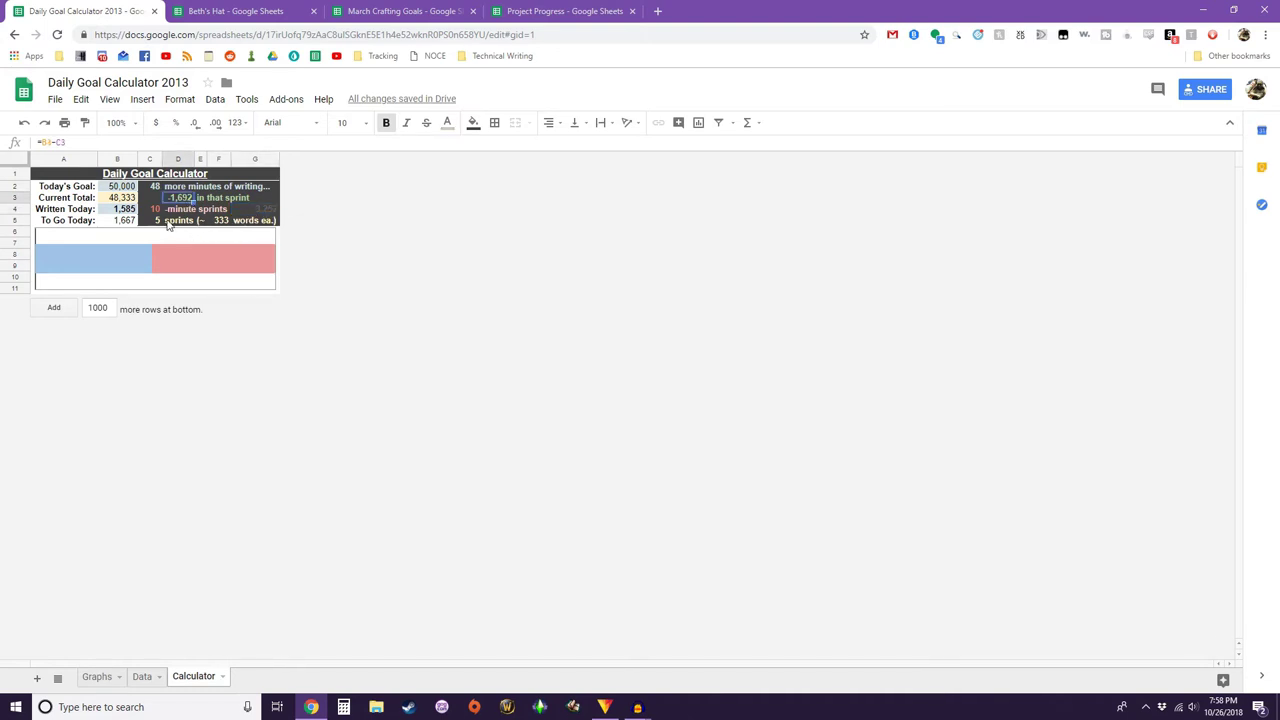
left_click(131, 198)
type("50")
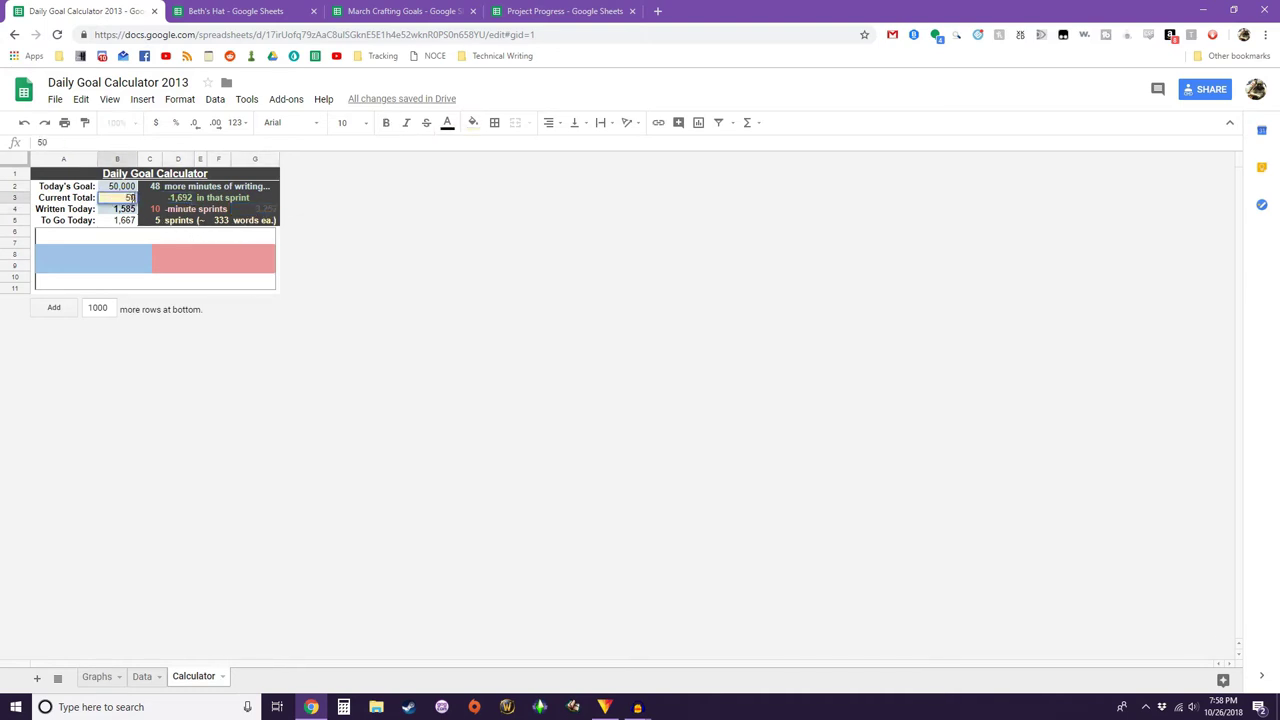
type(",025")
key("Return")
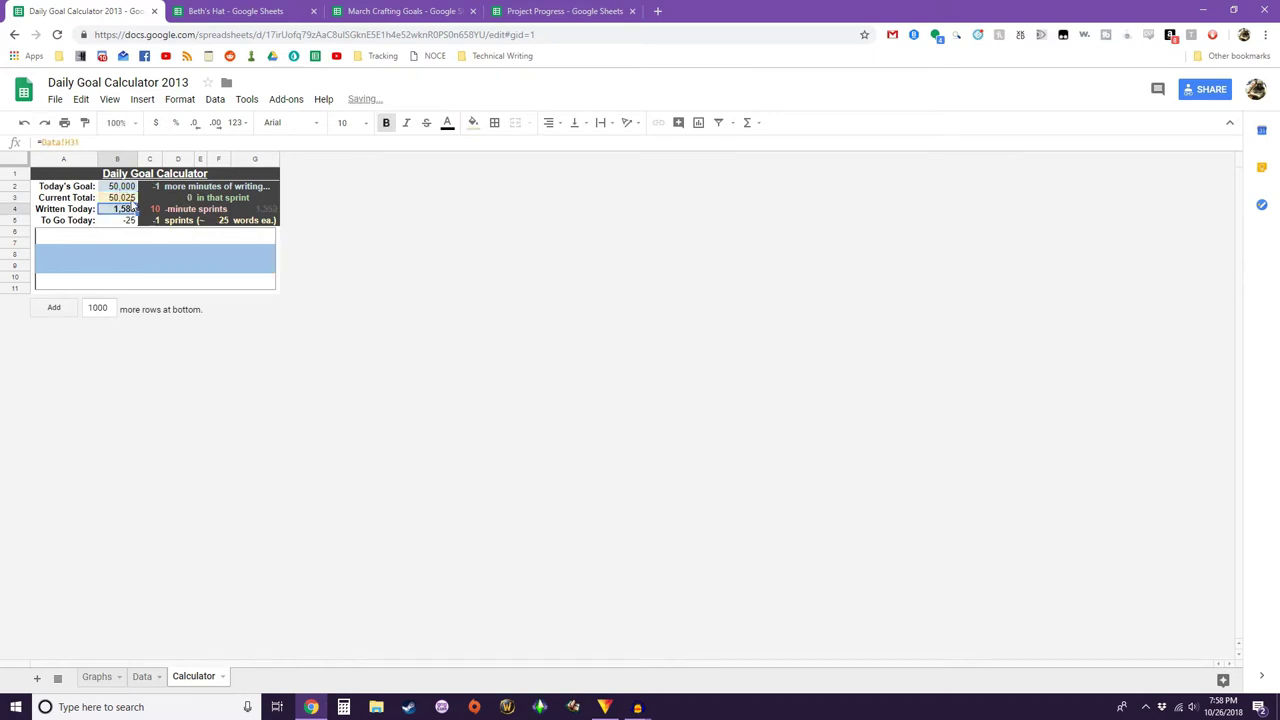
- Try a Current Total of 50,000 on the Calculator sheet and restore it to 50,025
left_click(131, 199)
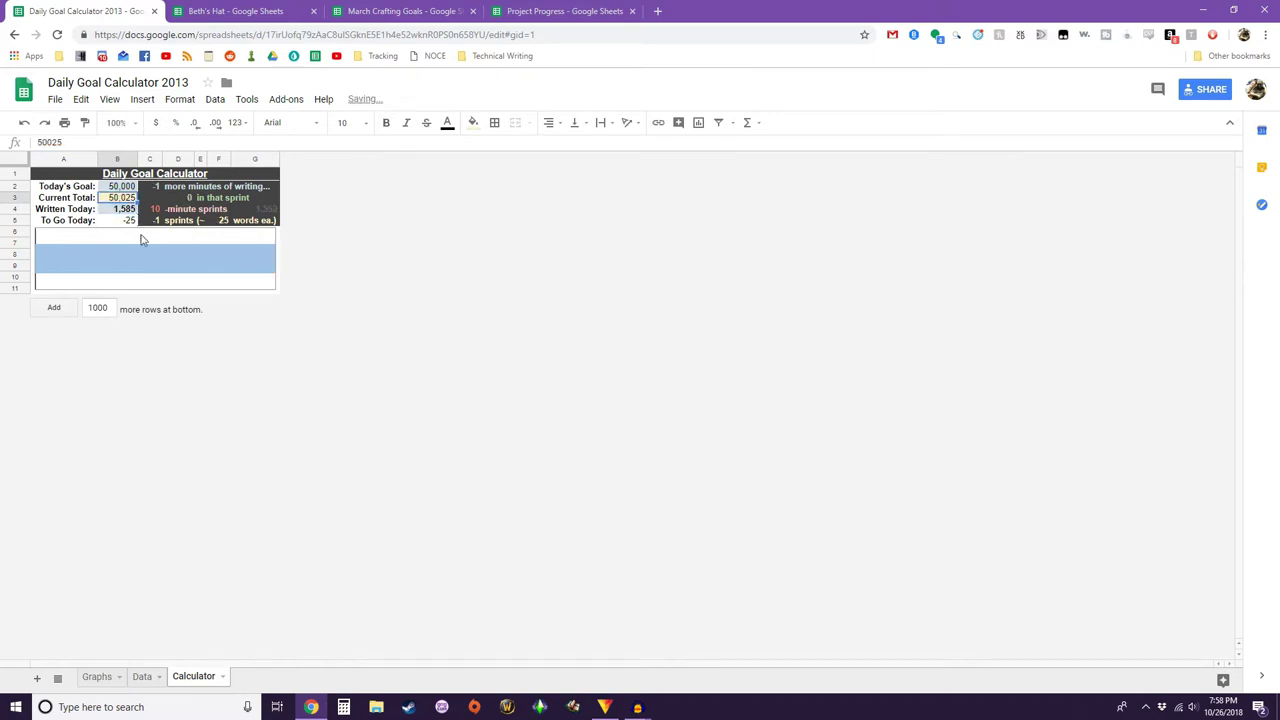
type("50,000")
key("Return")
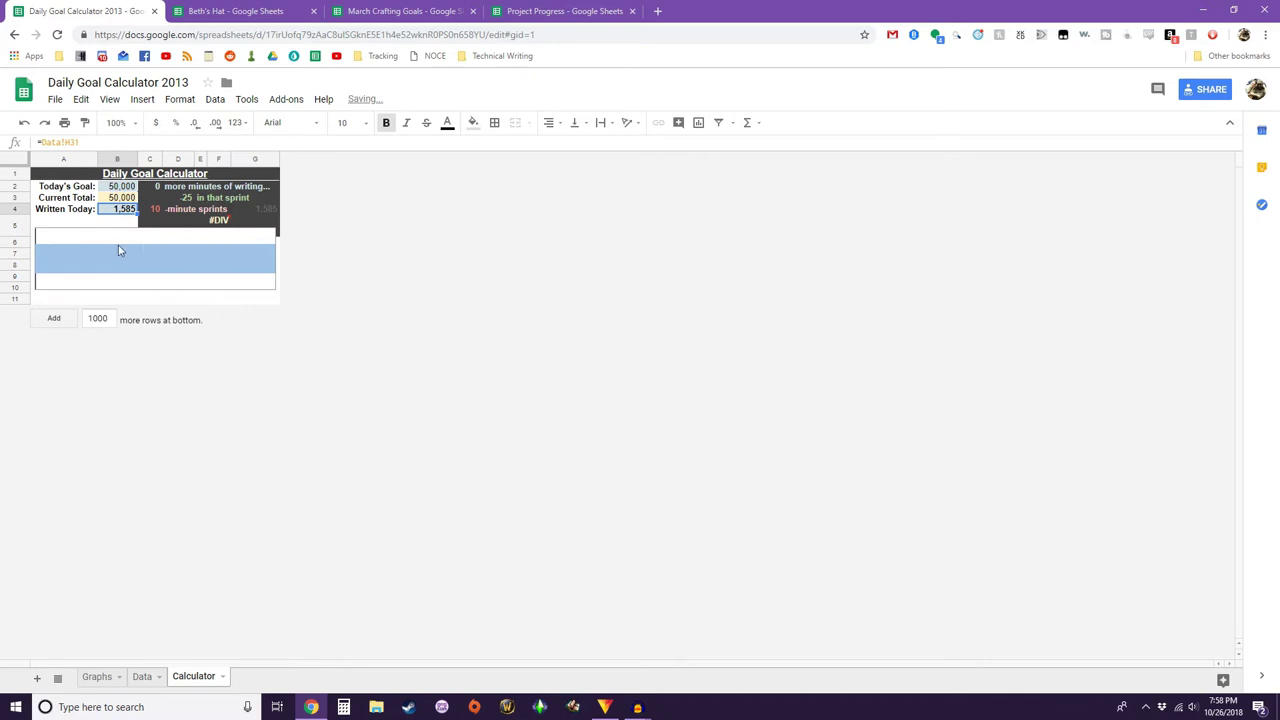
left_click(130, 198)
type("50,025")
key("Return")
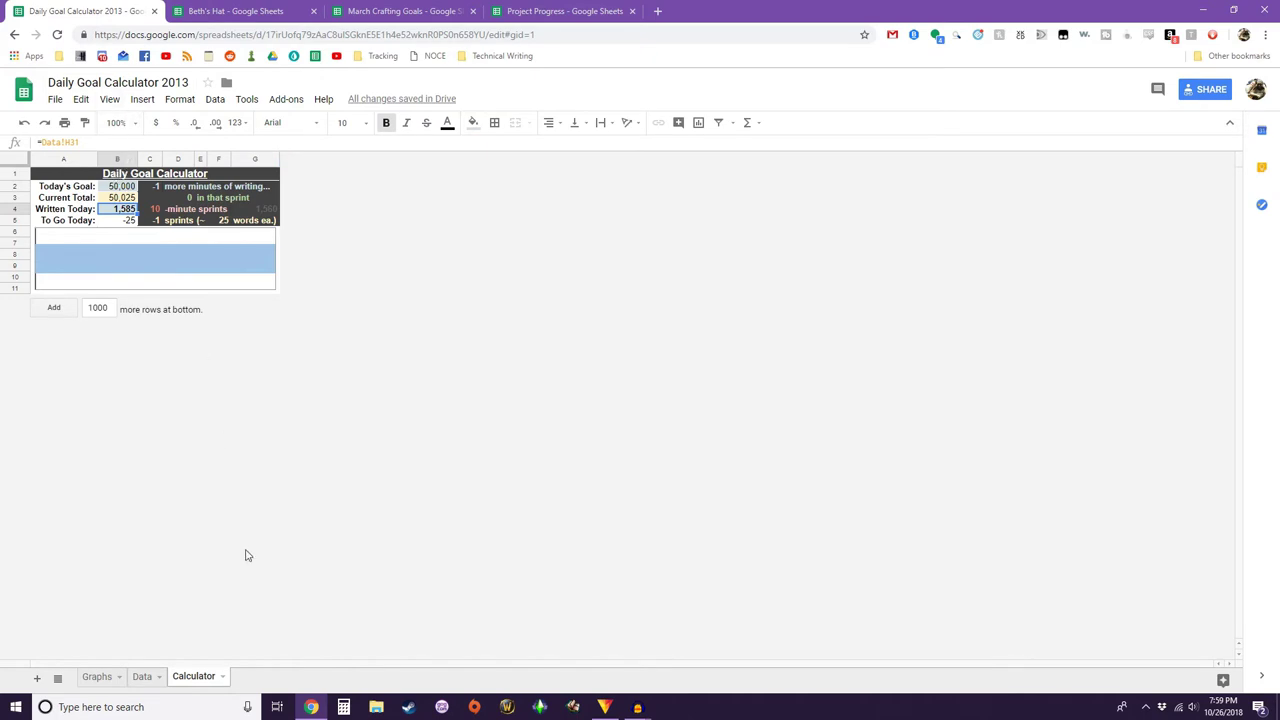
- Review the Data, Graphs and Calculator sheets, and close the Daily Goal Calculator 2013 spreadsheet
left_click(140, 676)
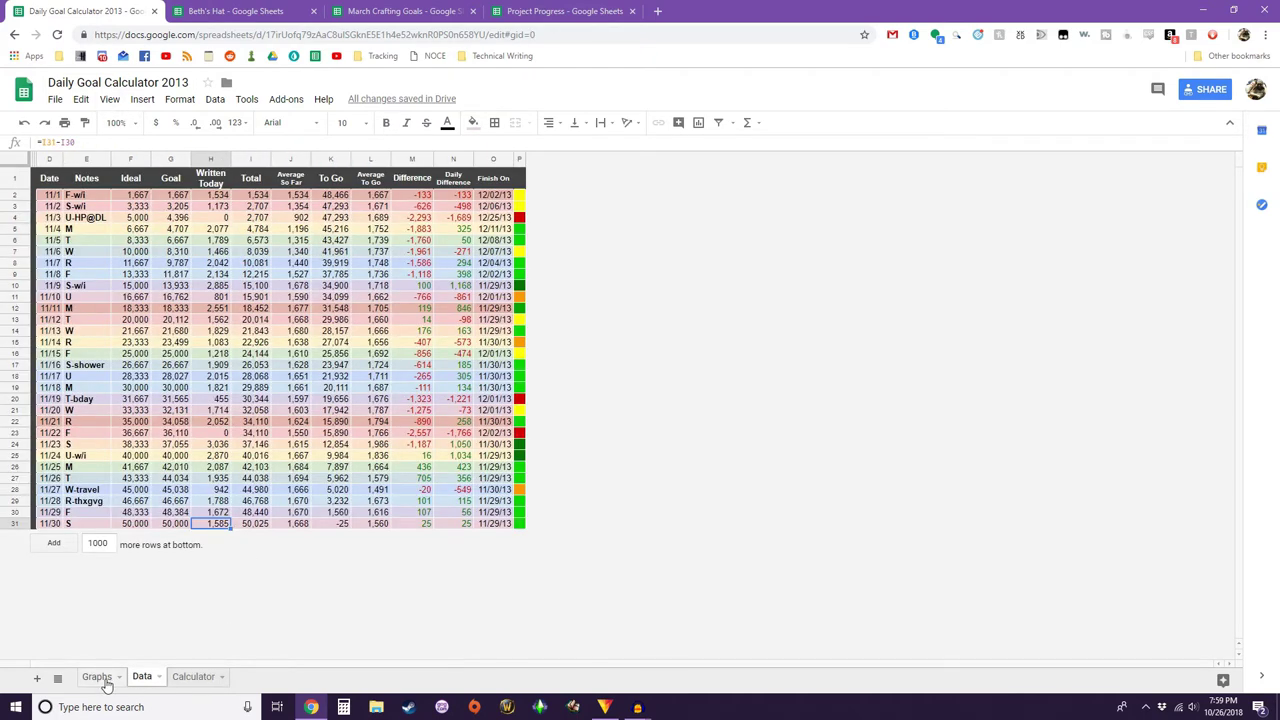
left_click(100, 677)
left_click(142, 677)
left_click(190, 680)
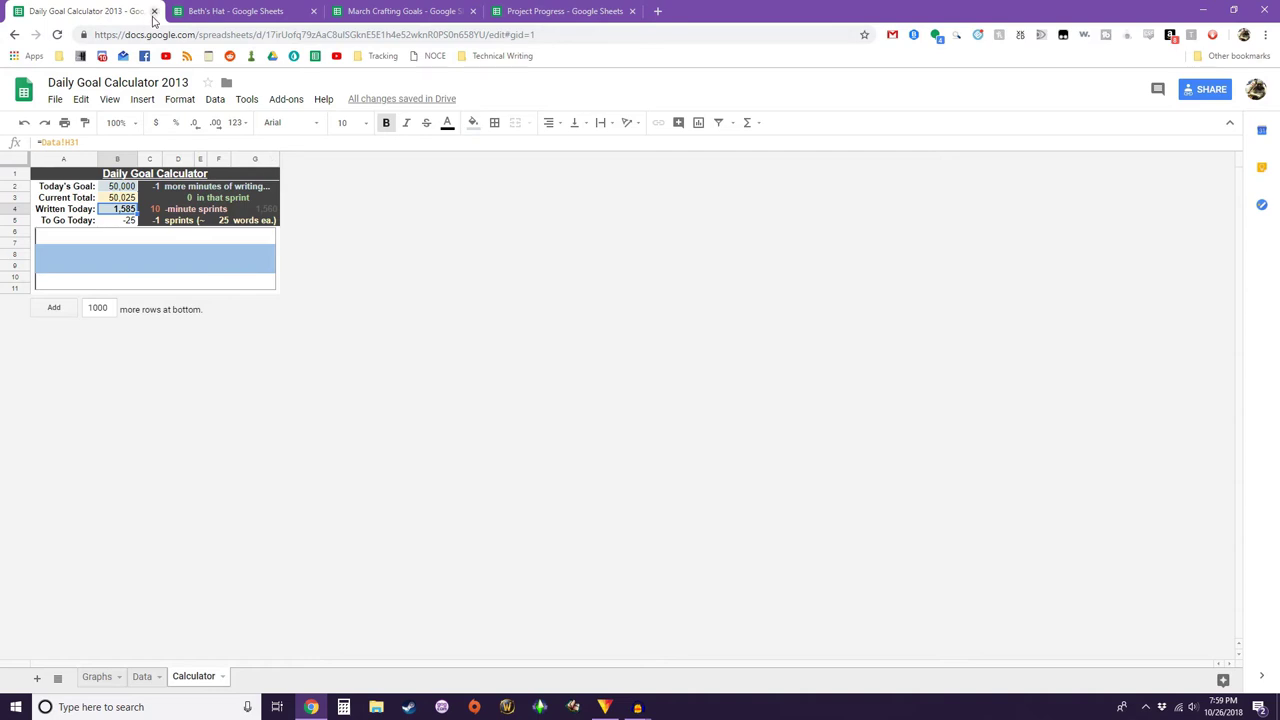
left_click(154, 11)
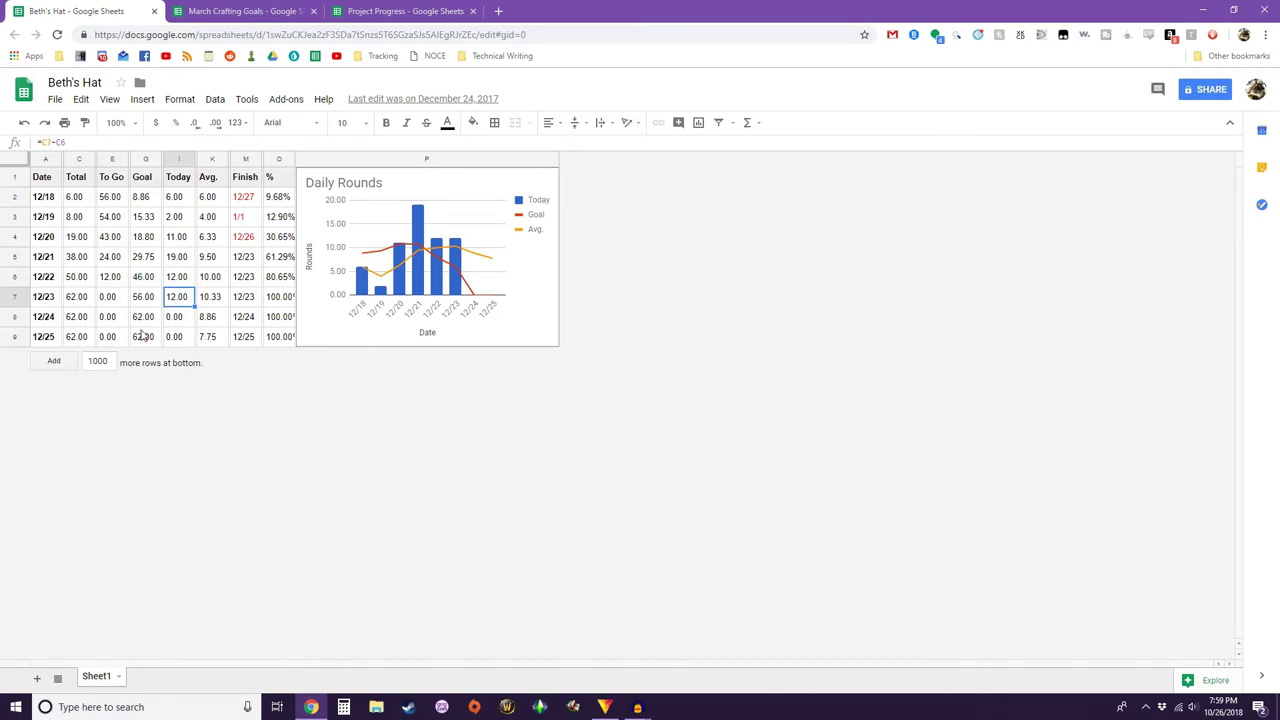
- Examine the start date, the Finish column and its formula, and the Total, To Go and Goal cells in the Beth's Hat sheet
left_click(44, 199)
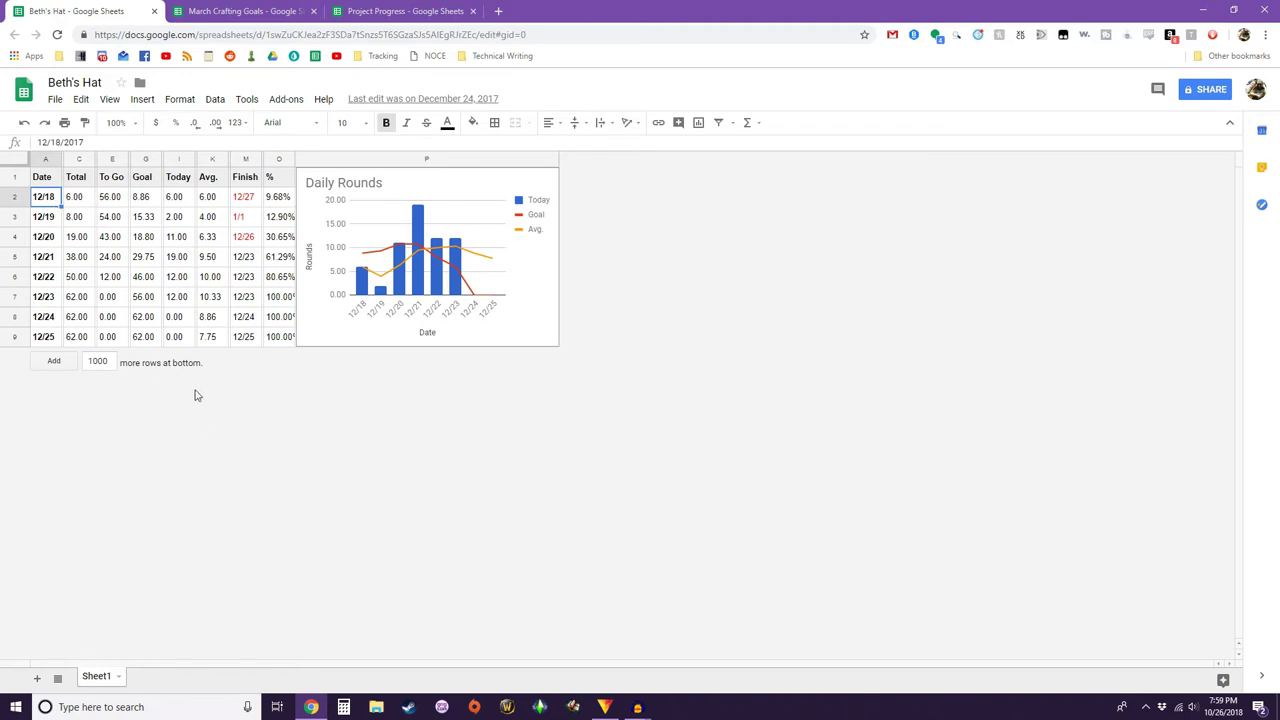
left_click(248, 202)
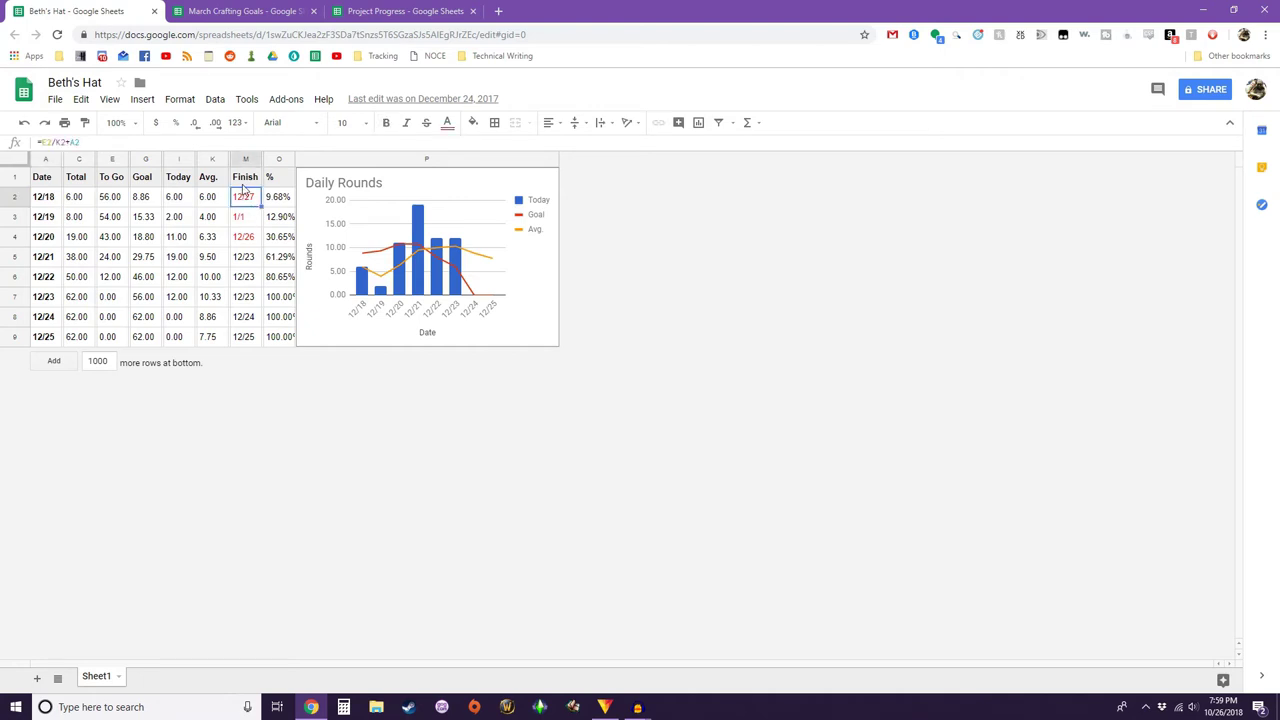
left_click(241, 182)
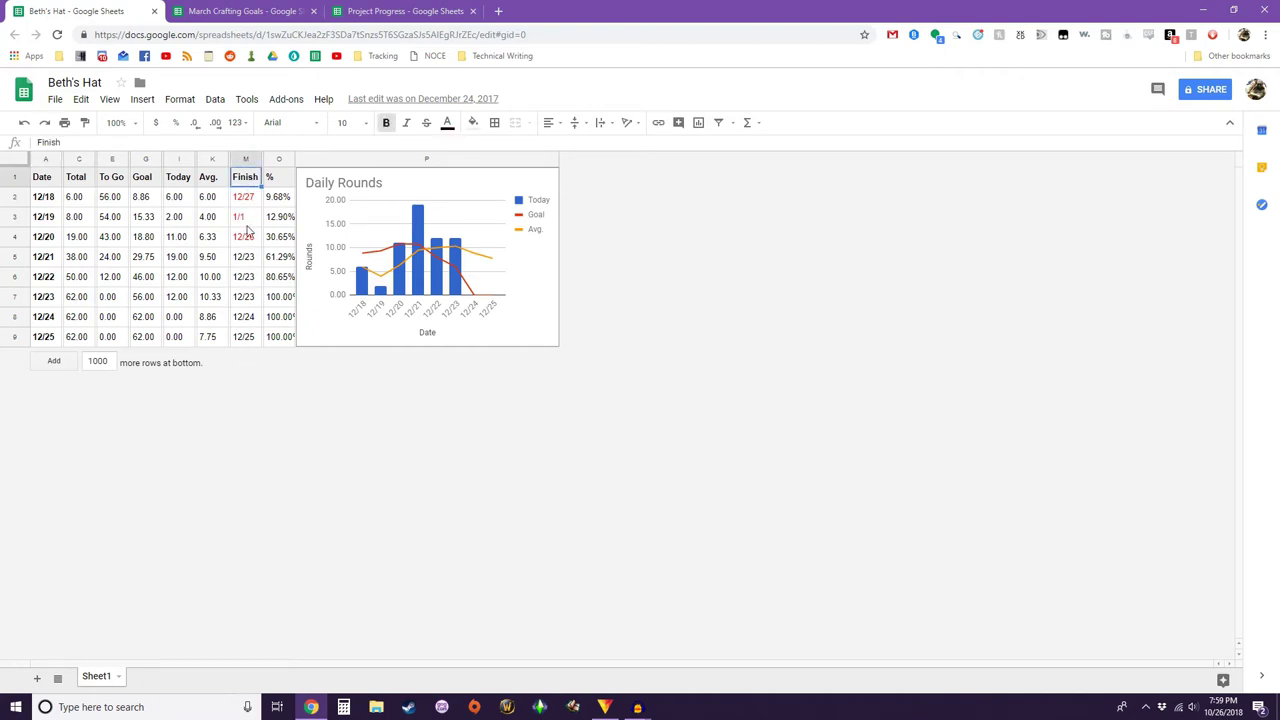
left_click(245, 160)
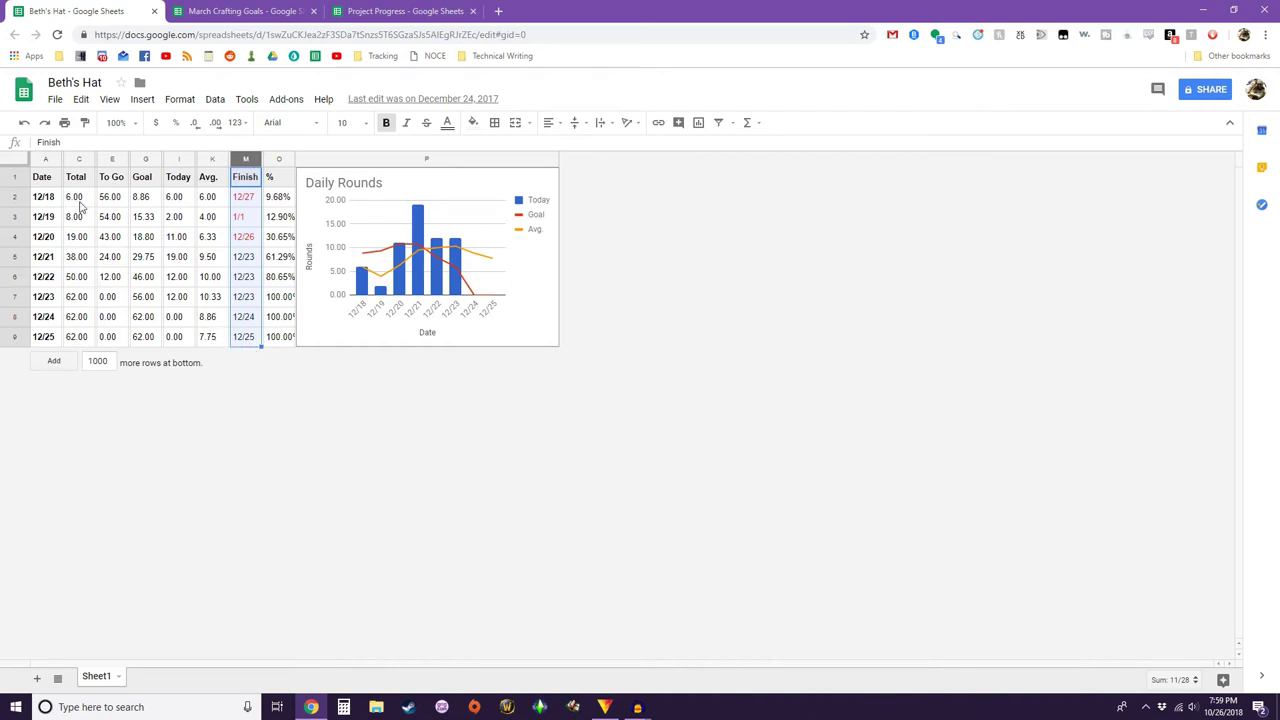
left_click(86, 340)
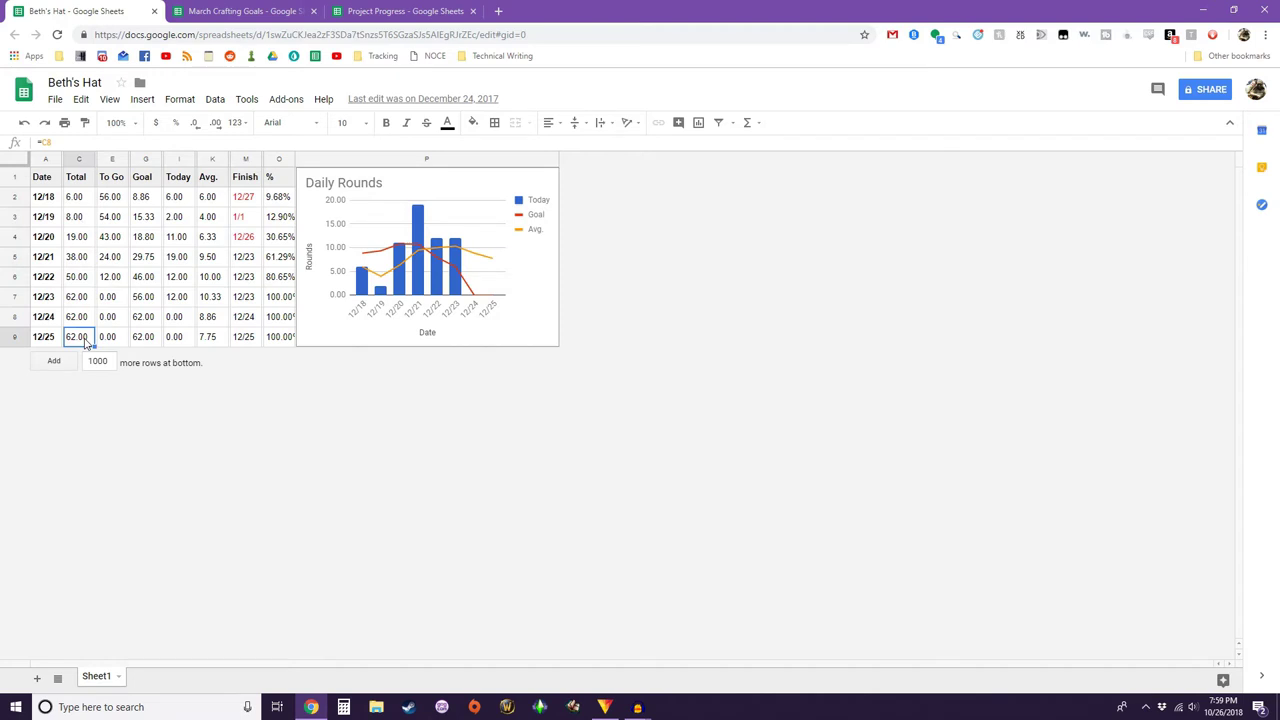
left_click(80, 200)
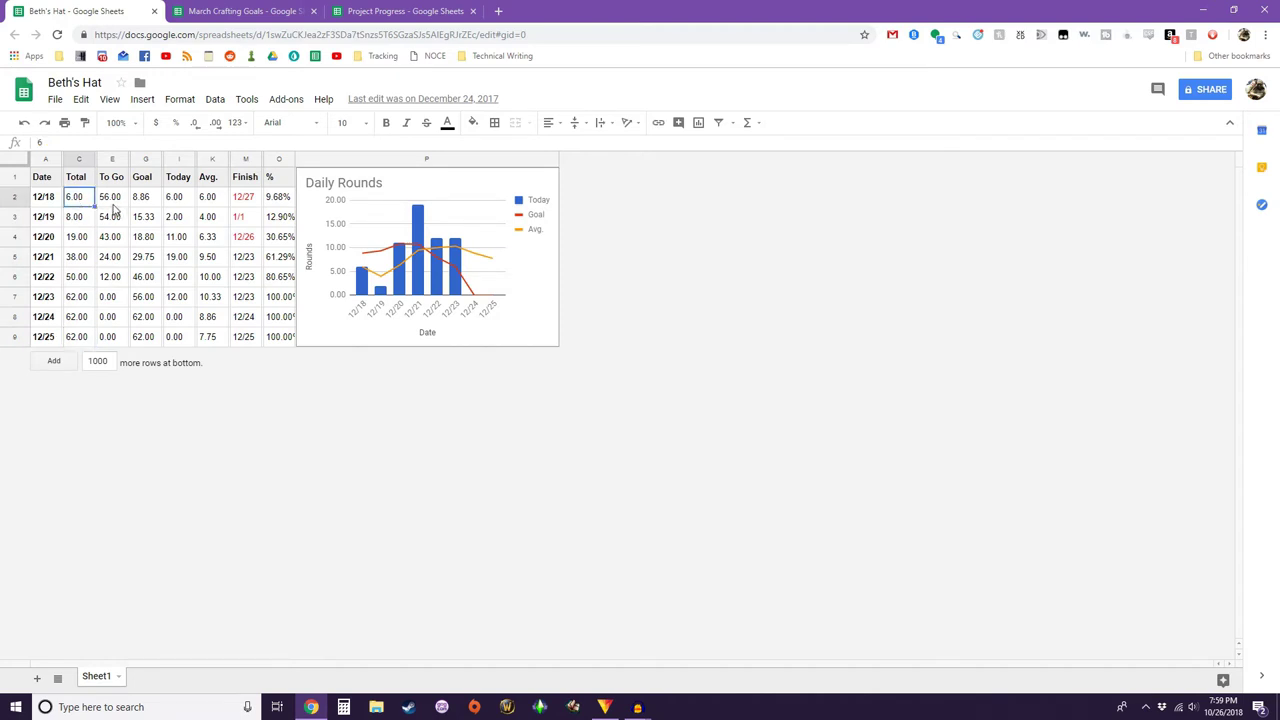
left_click(113, 204)
left_click(150, 203)
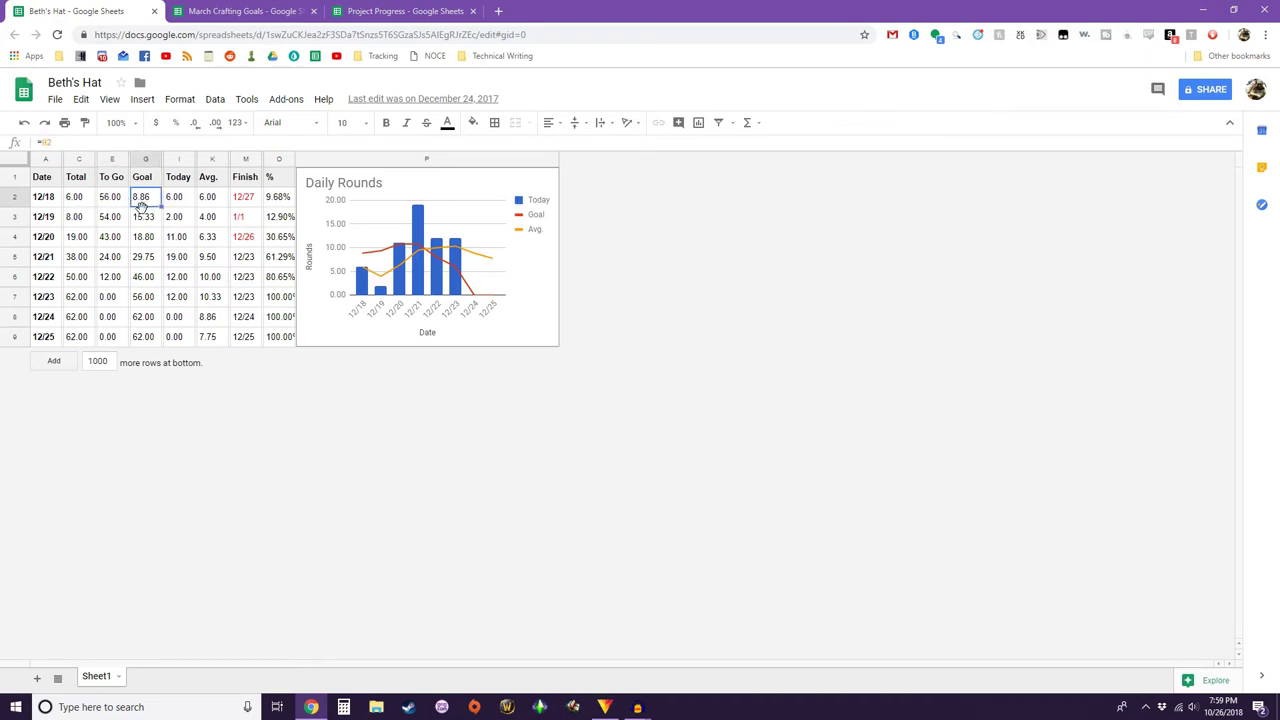
- Try a Total of 9 for 12/18 in cell C2, check that row's Finish formula, and undo the change
left_click(86, 203)
type("9")
key("Return")
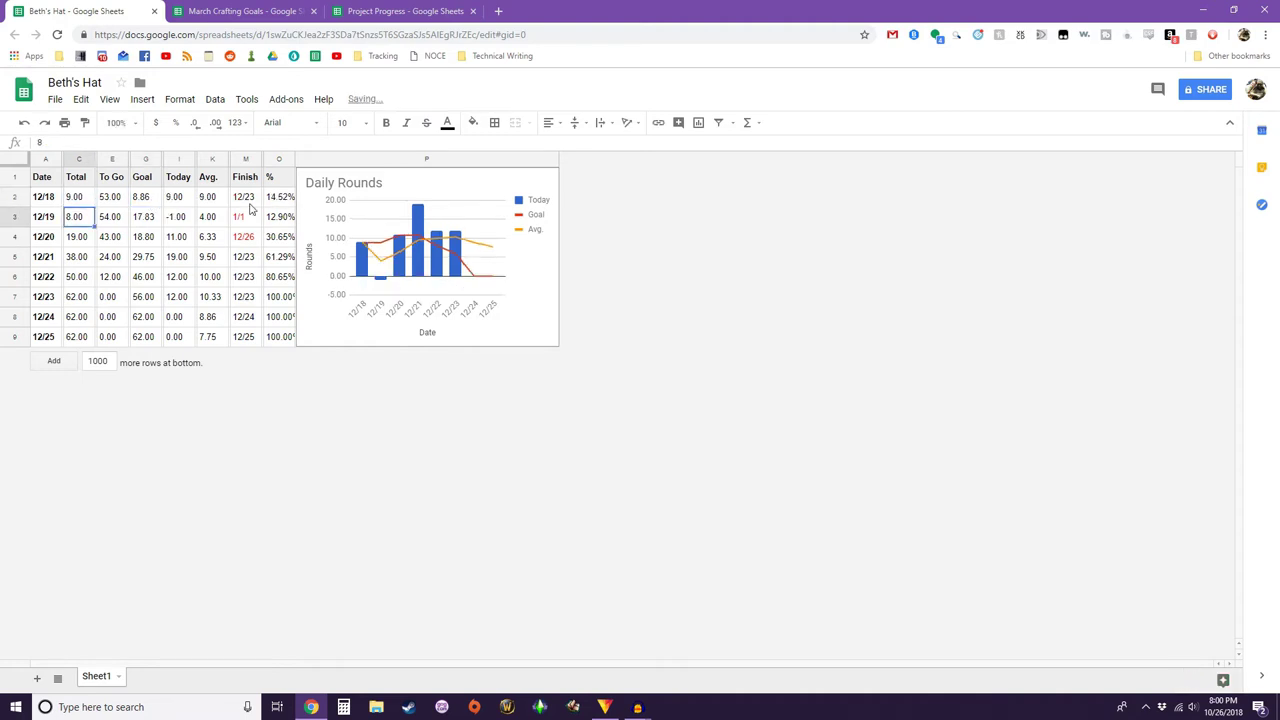
left_click(248, 199)
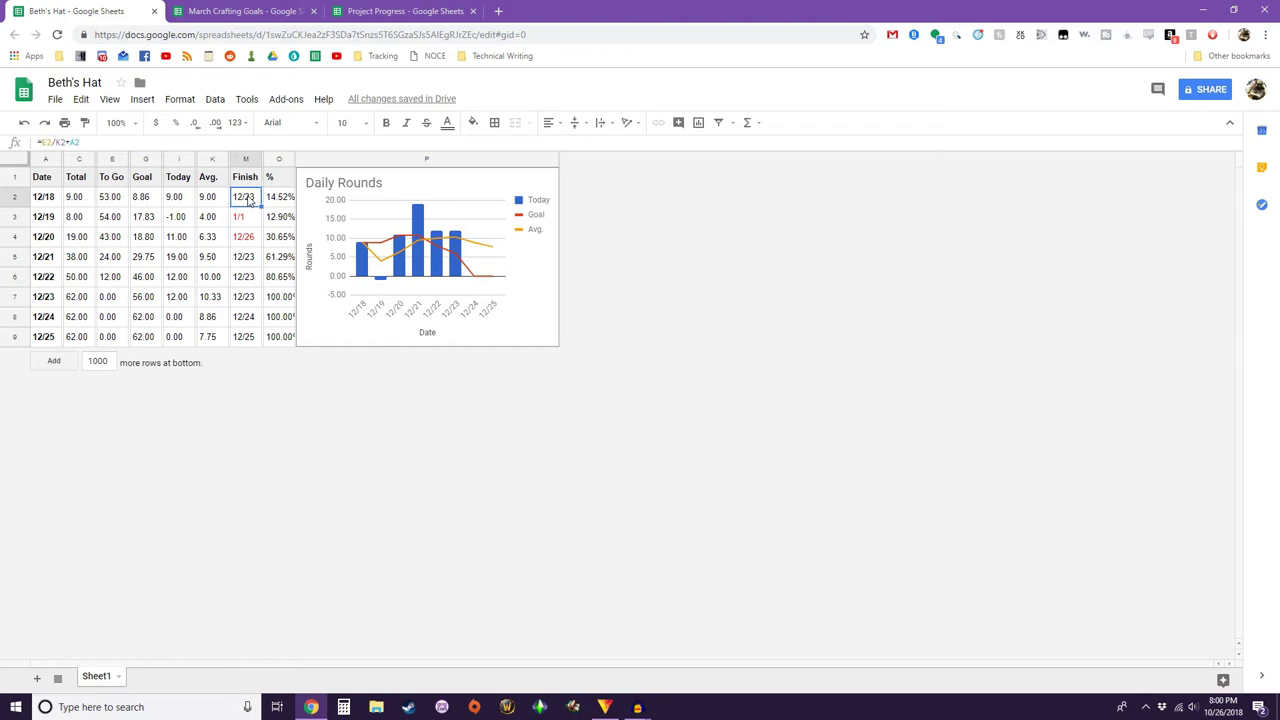
key("ctrl+z")
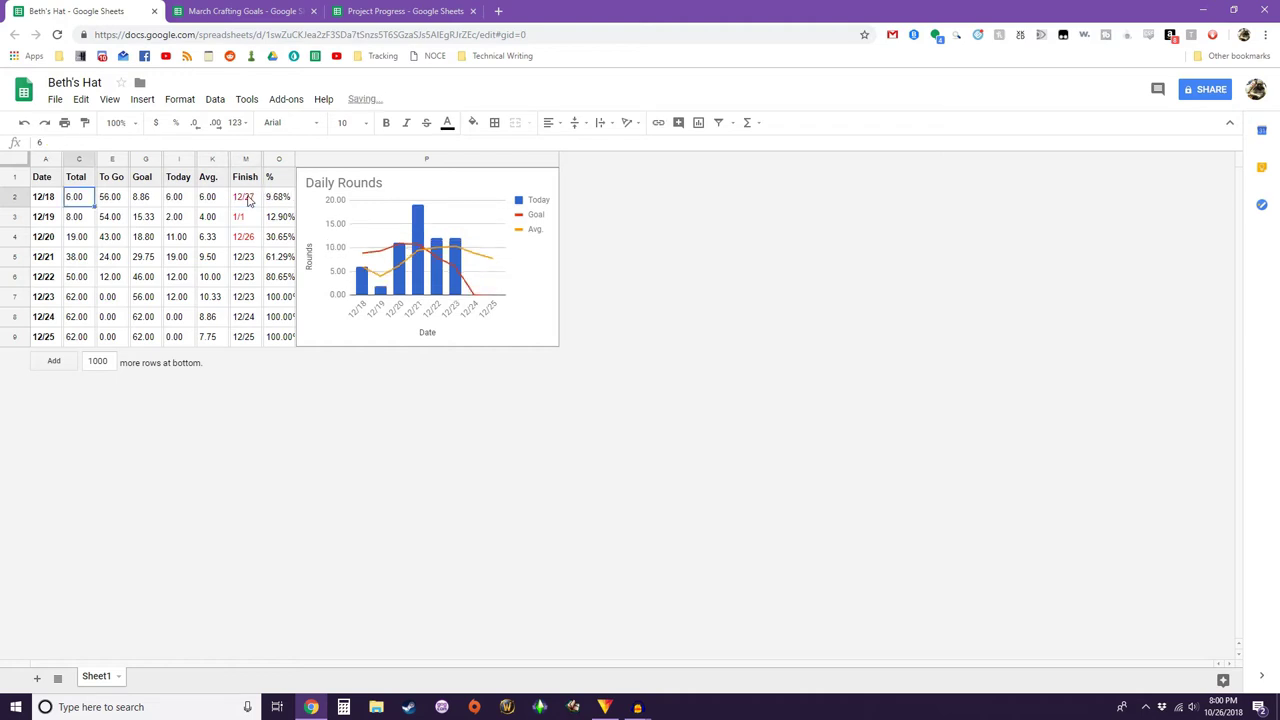
- Check the Total entries for 12/19 and 12/21, and close the Beth's Hat spreadsheet
left_click(74, 220)
left_click(86, 259)
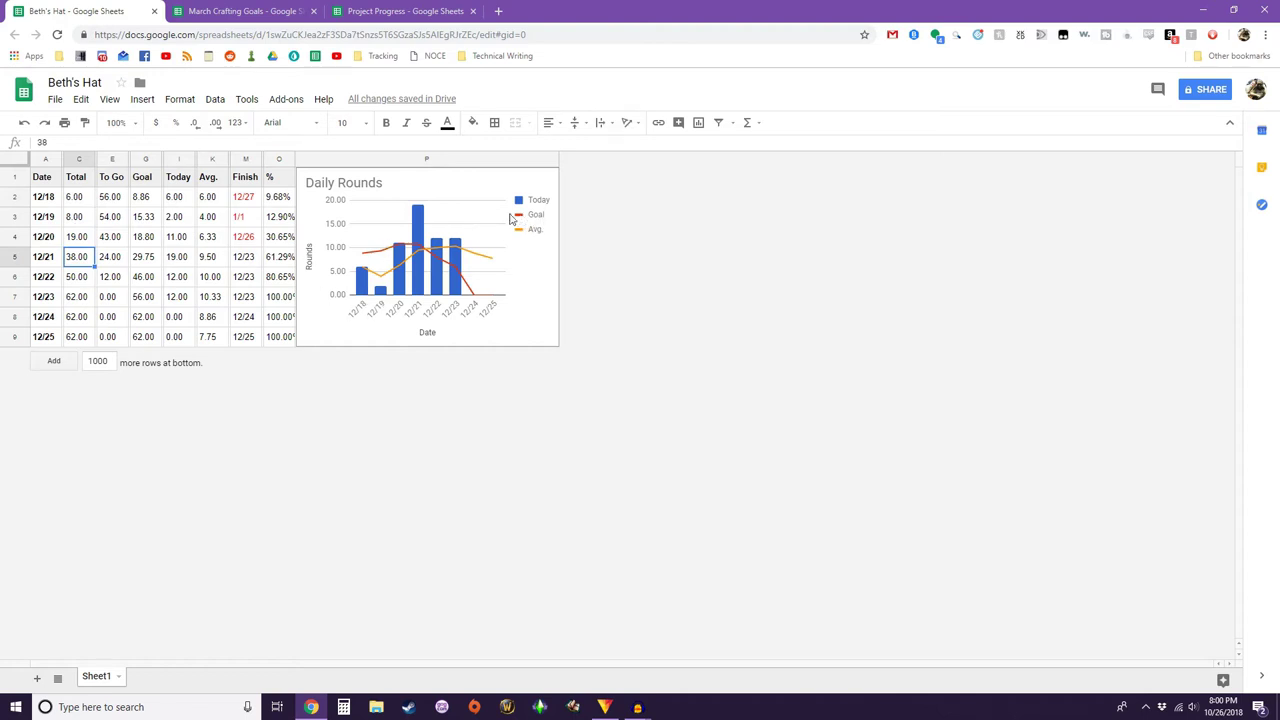
left_click(155, 11)
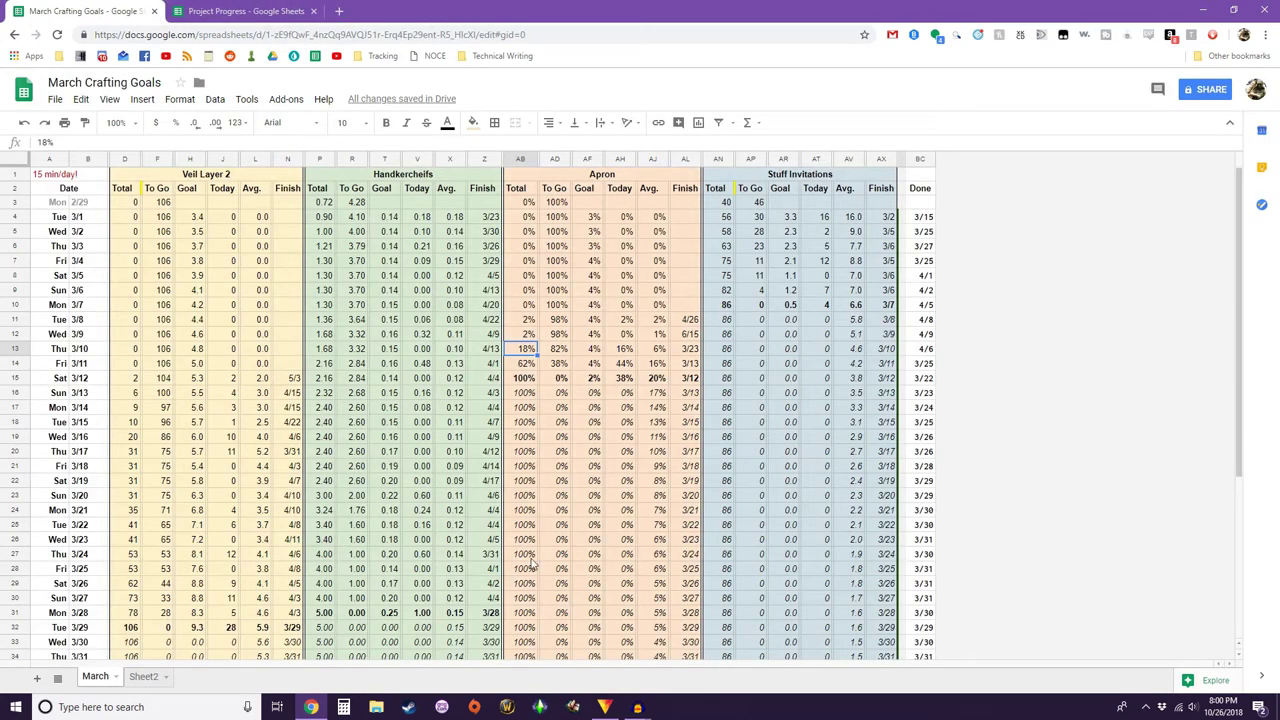
- Review the March sheet's daily table and chart, and its Stuff Invitations, Apron, Handkercheifs and Veil Layer 2 sections
scroll(478, 470, "down", 3)
scroll(480, 478, "down", 3)
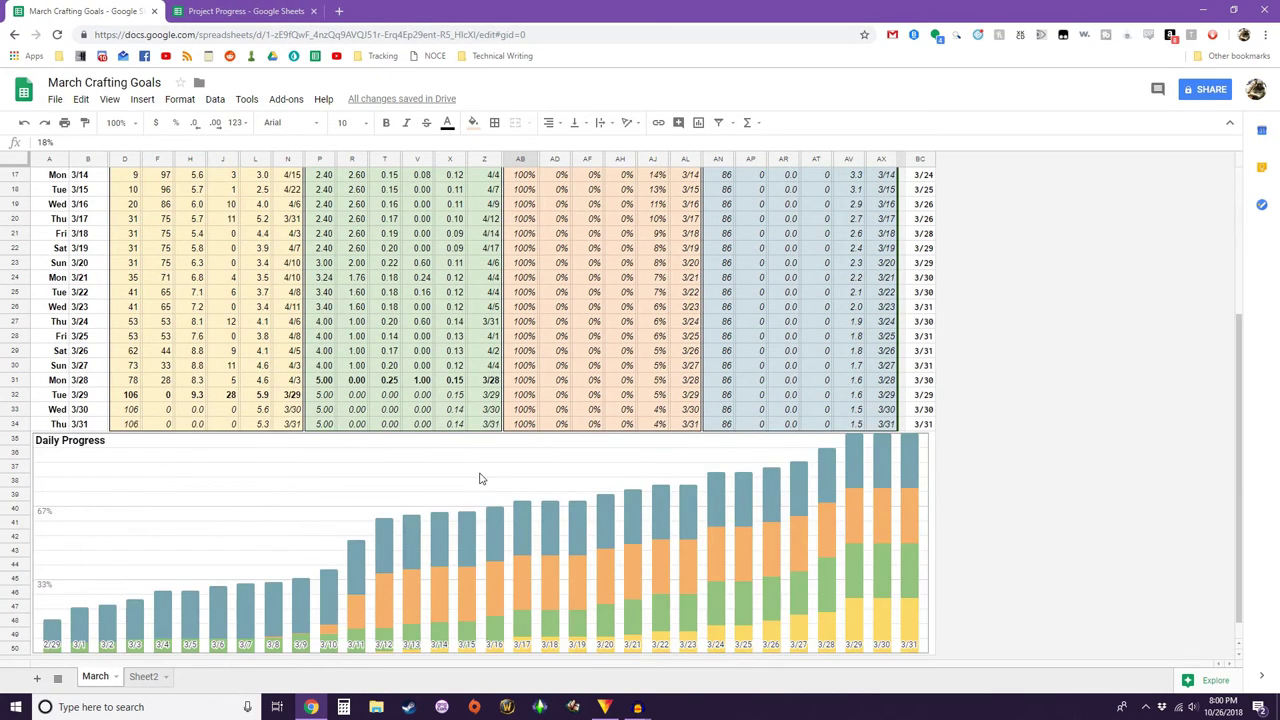
scroll(480, 479, "up", 5)
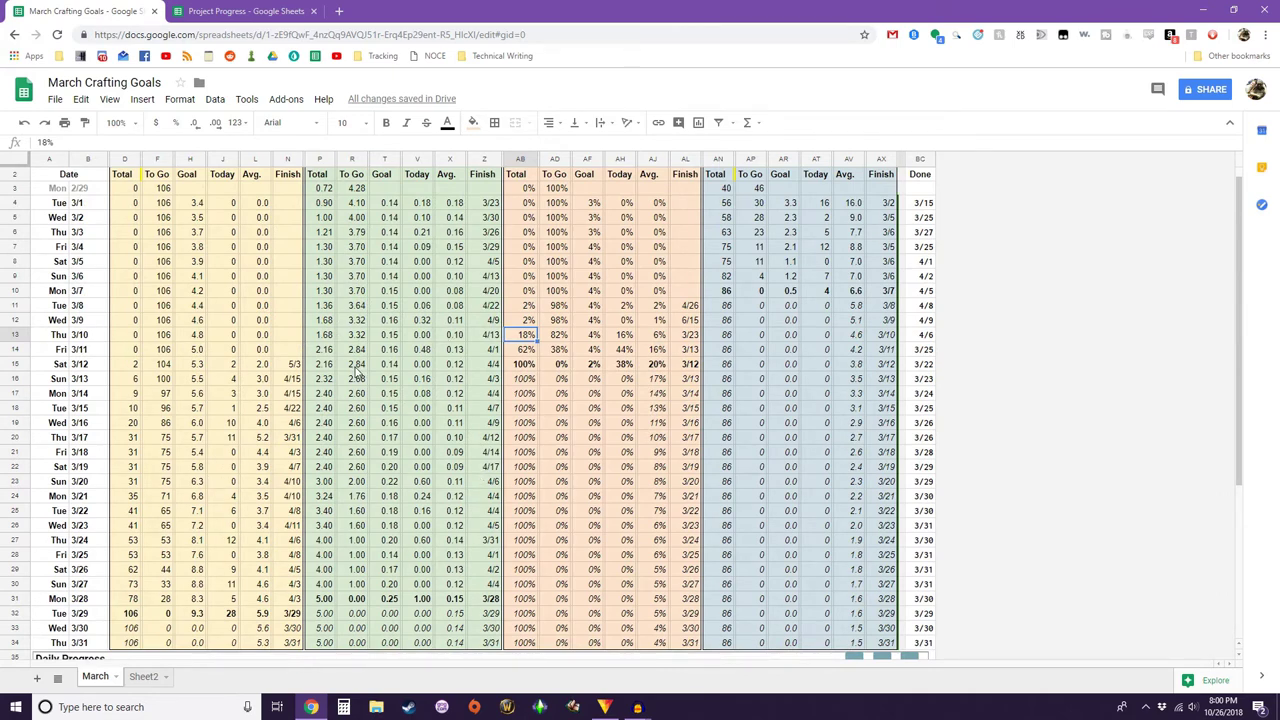
scroll(368, 422, "up", 1)
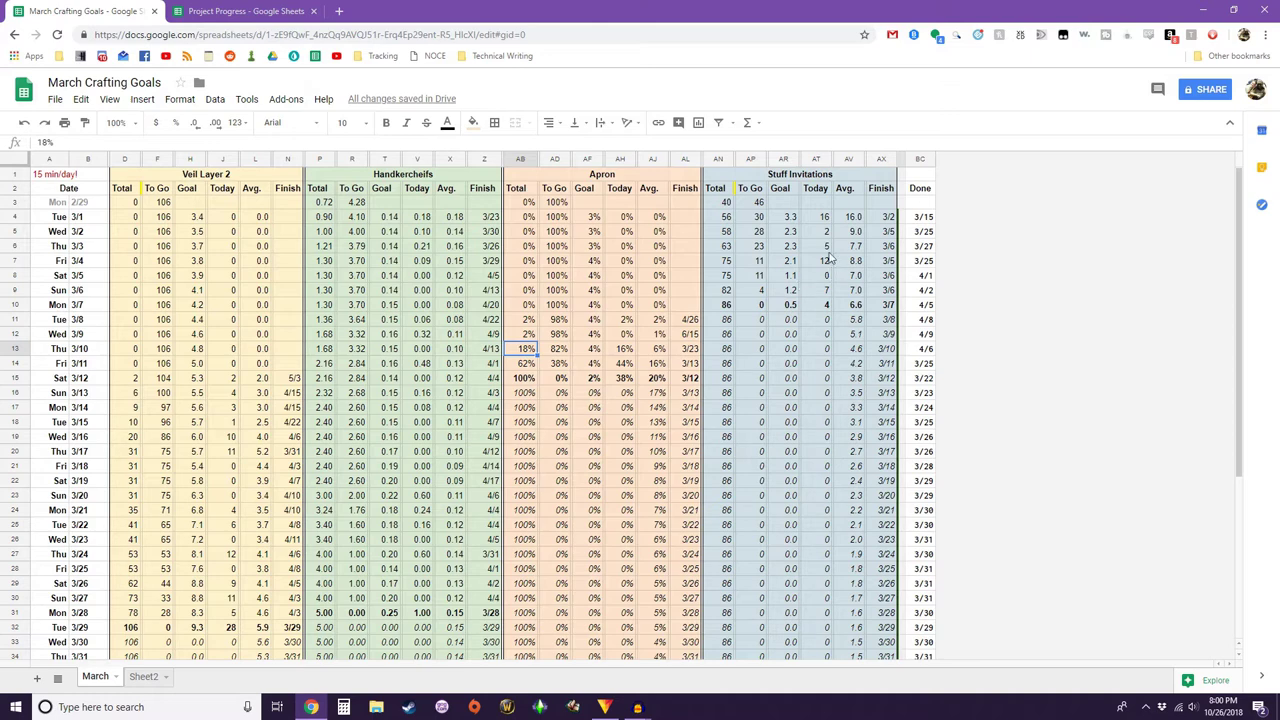
left_click(773, 176)
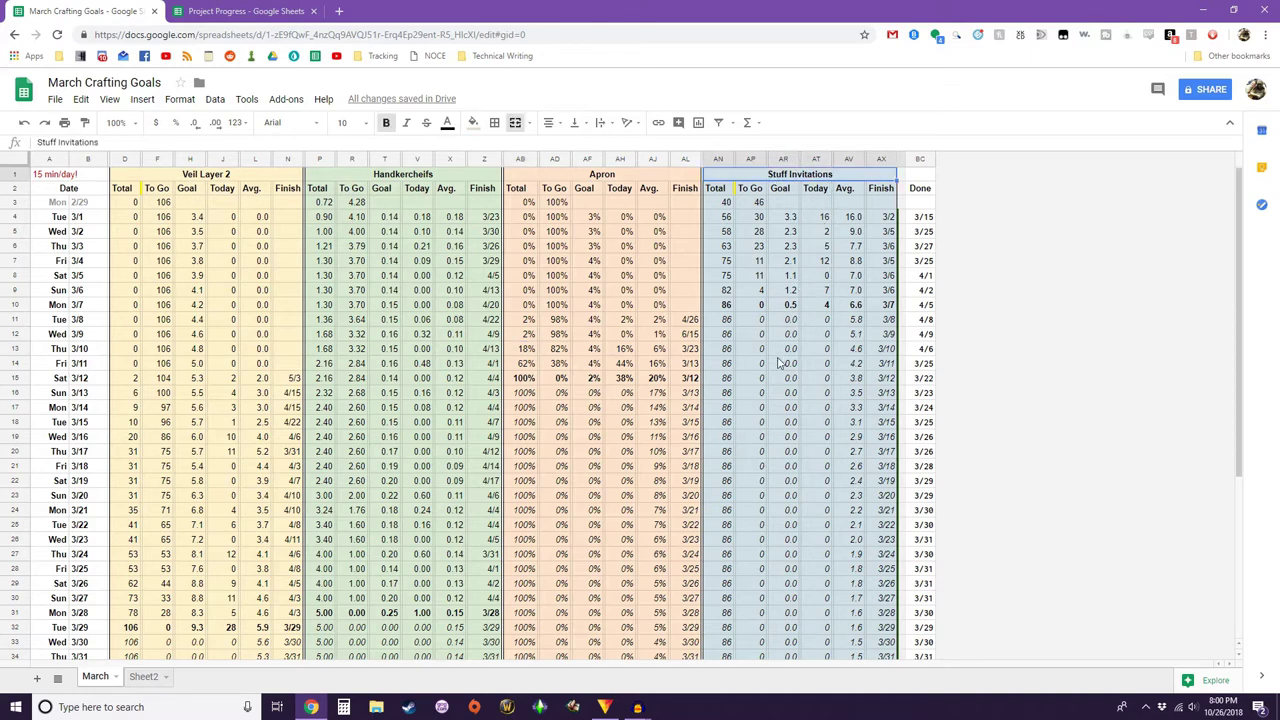
left_click(720, 380)
left_click(718, 310)
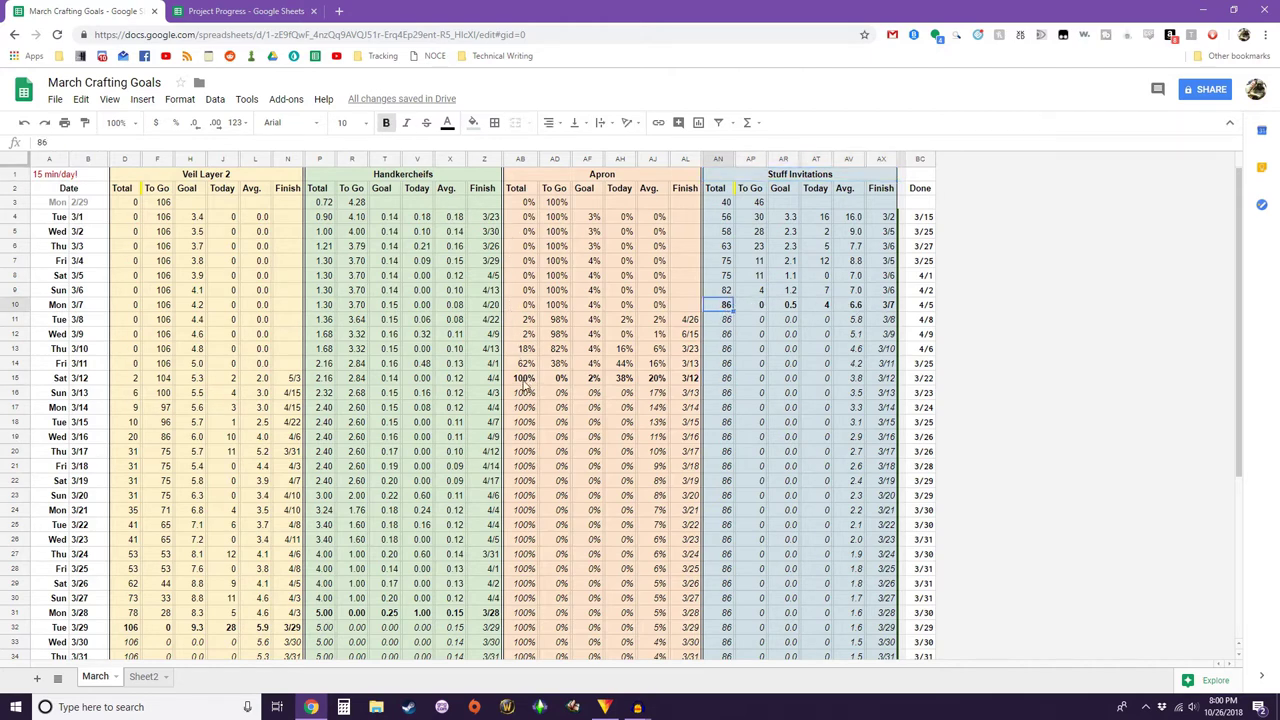
left_click(601, 176)
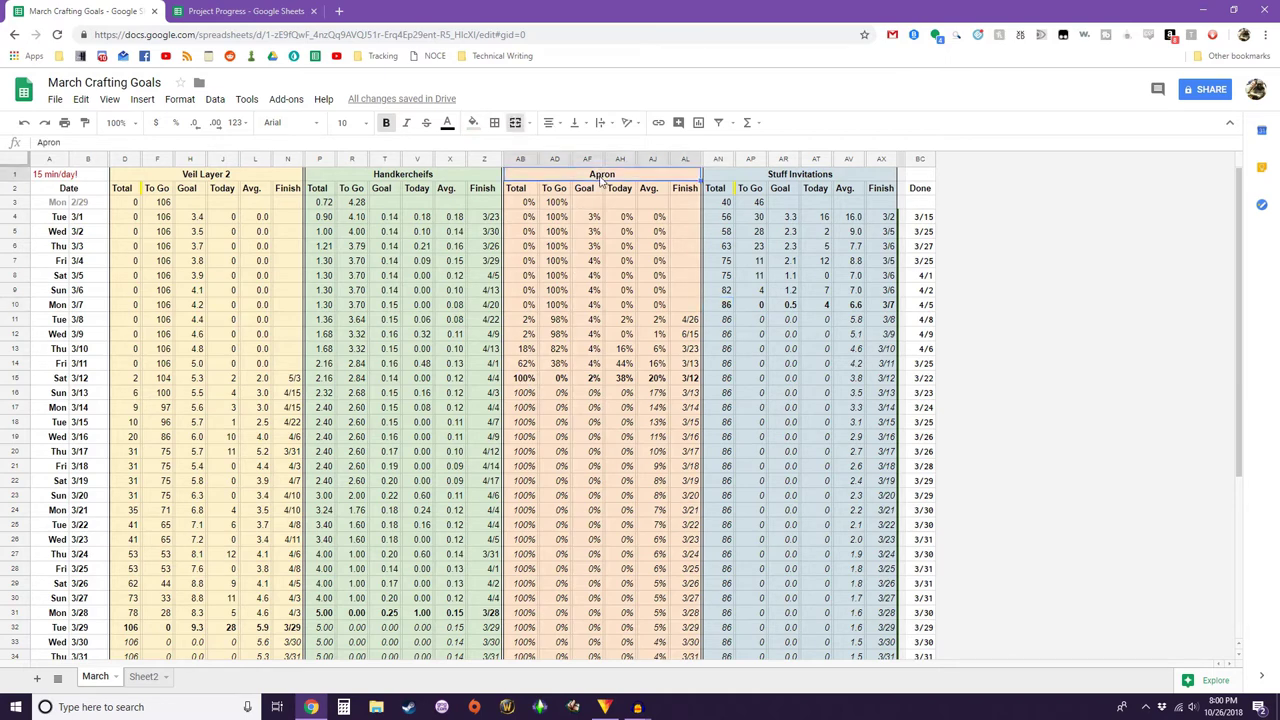
left_click(413, 180)
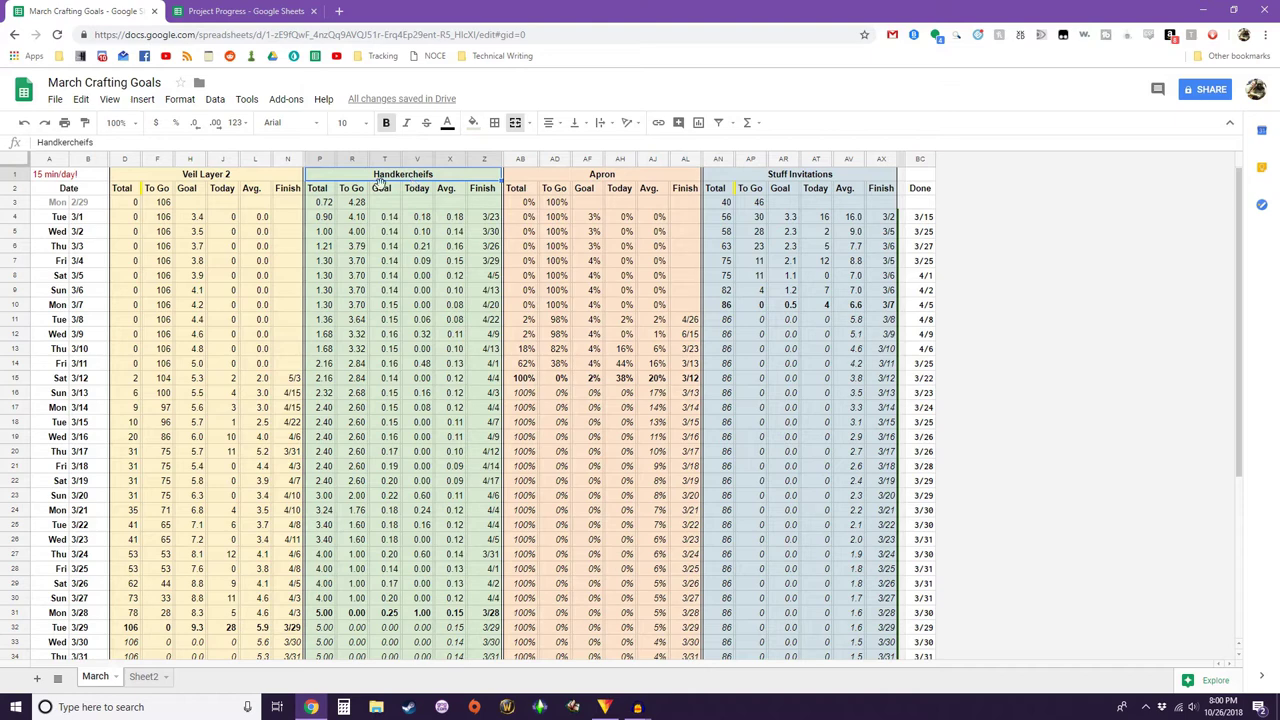
left_click(201, 177)
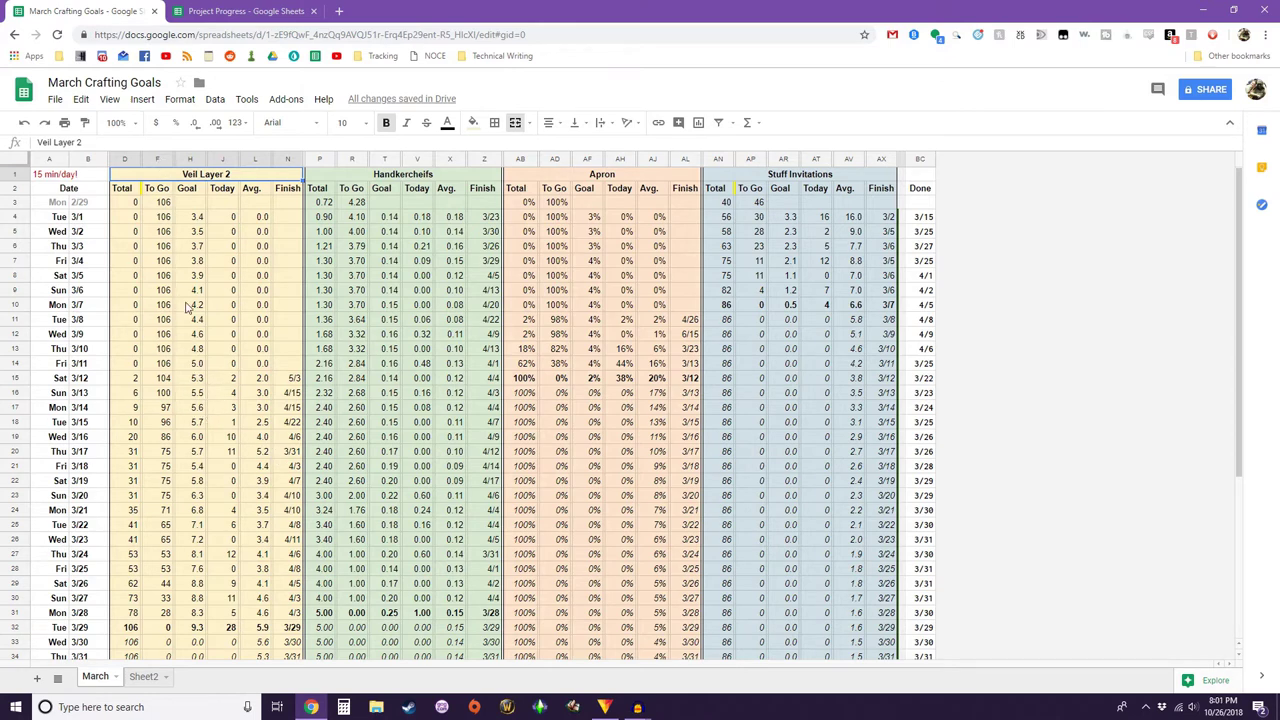
- Check the 3/31 Total cells for Veil Layer 2, Handkercheifs and Apron, and the 3/7 Total for Stuff Invitations
left_click(137, 190)
scroll(137, 532, "down", 4)
scroll(137, 532, "down", 2)
left_click(126, 394)
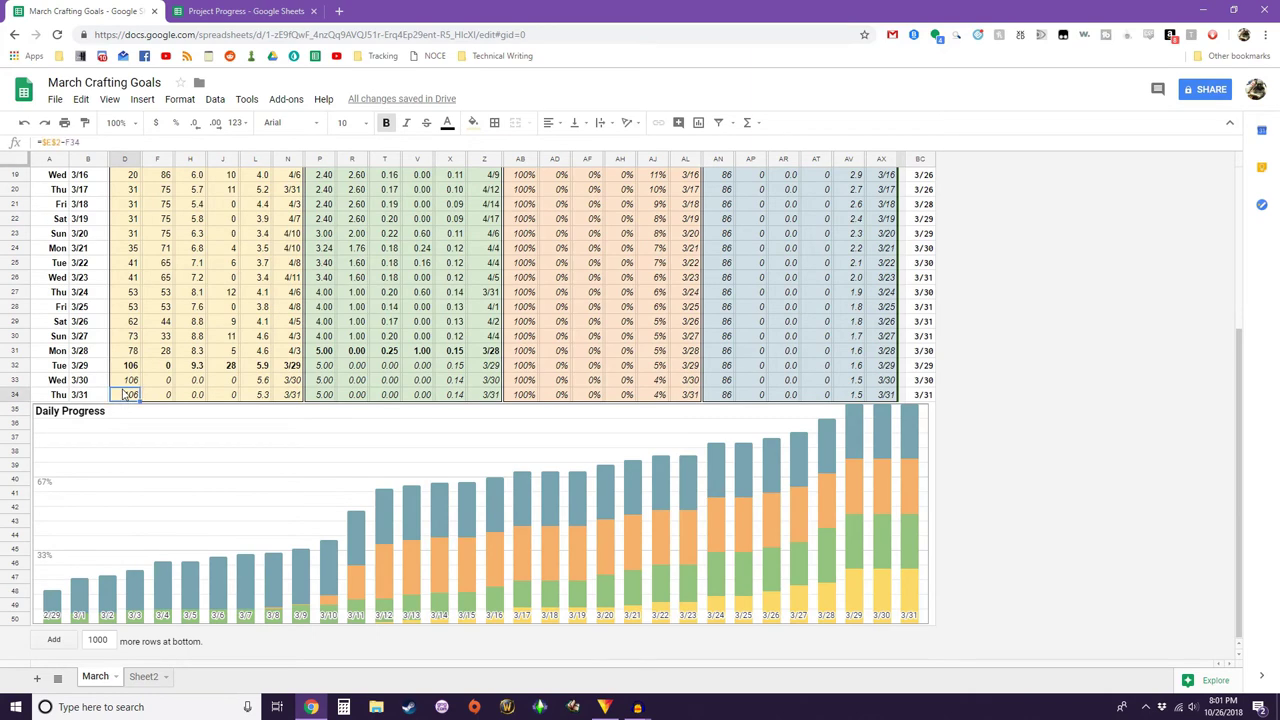
left_click(322, 396)
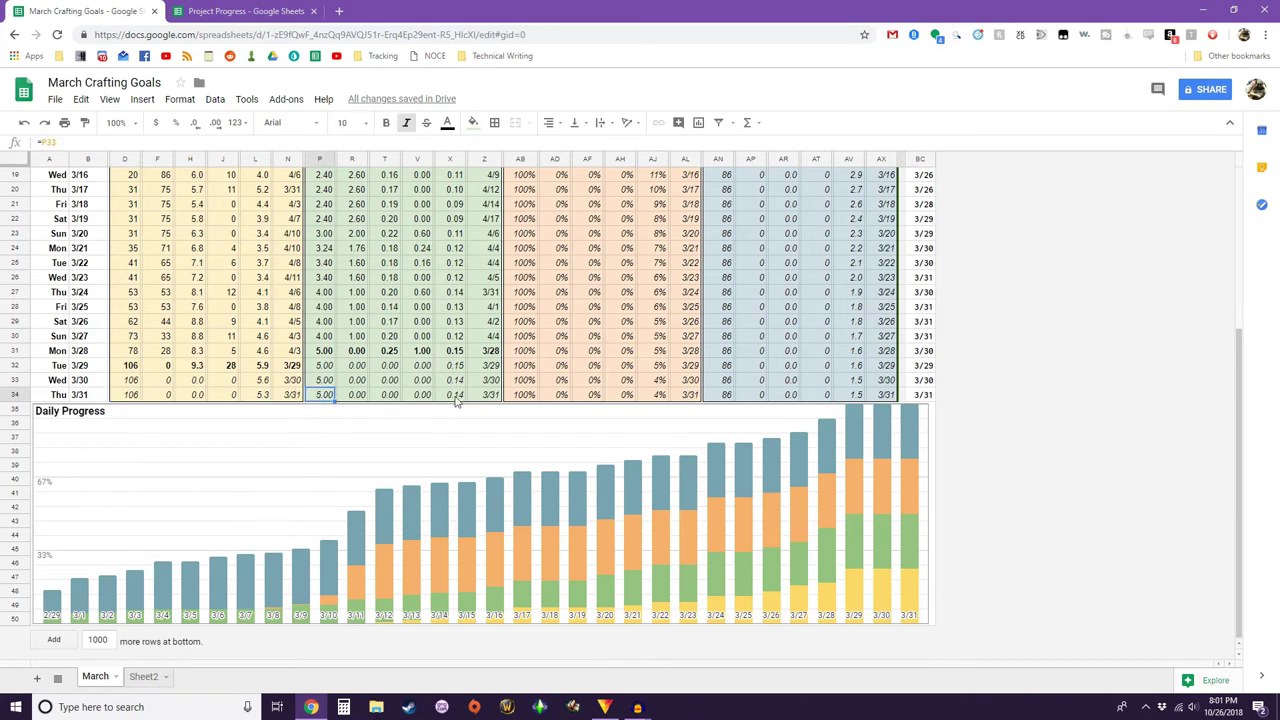
left_click(522, 394)
scroll(519, 393, "up", 6)
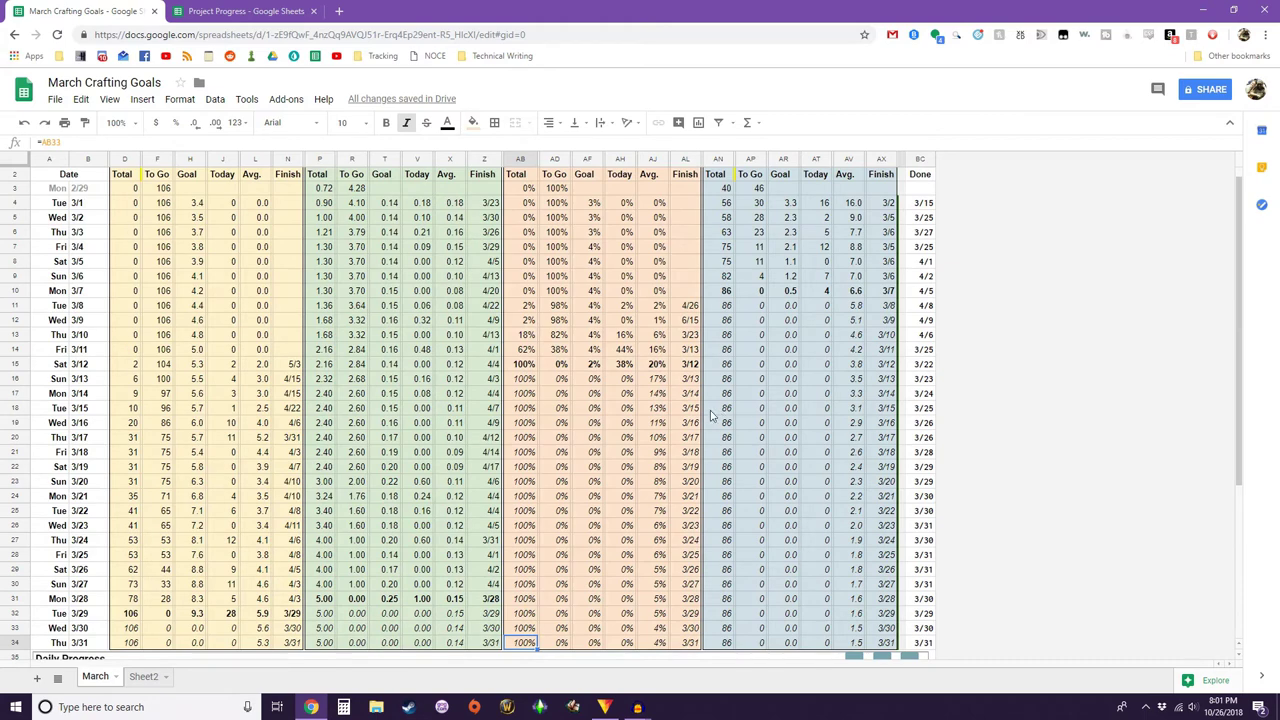
scroll(651, 385, "up", 1)
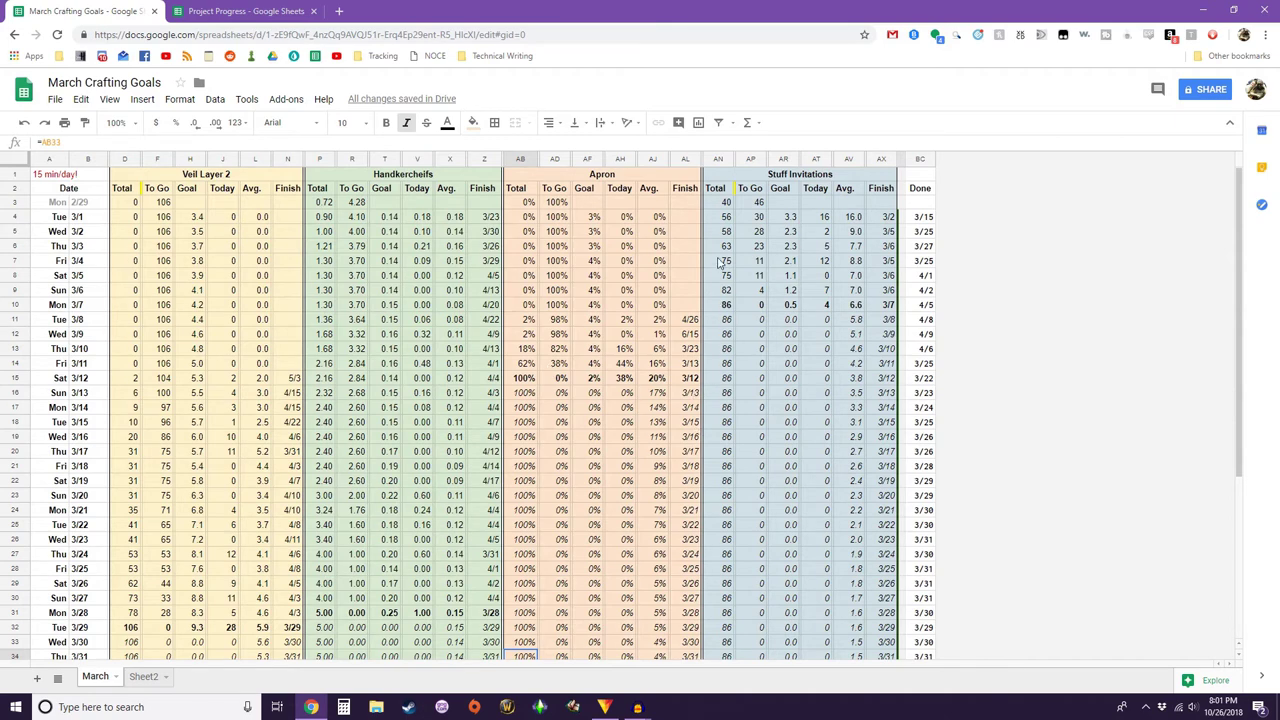
left_click(726, 305)
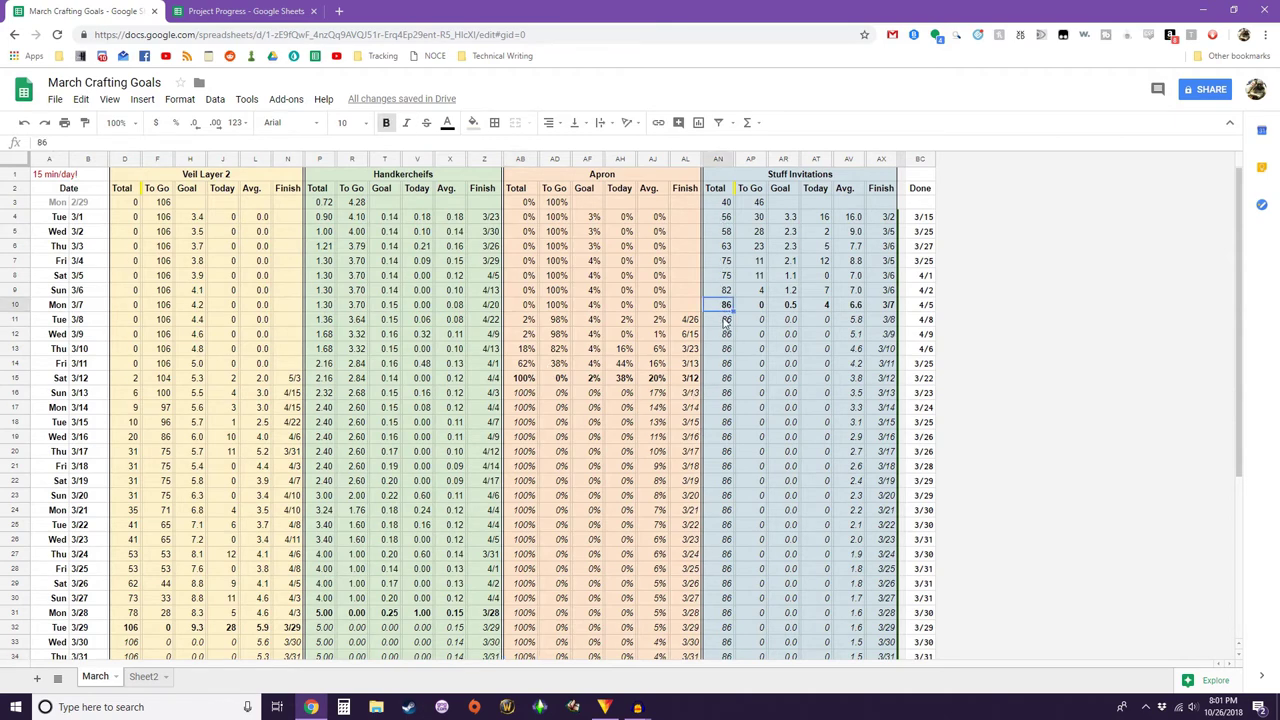
- Examine the stacked bars of the Daily Progress chart and compare them with the daily project figures above
scroll(733, 290, "down", 5)
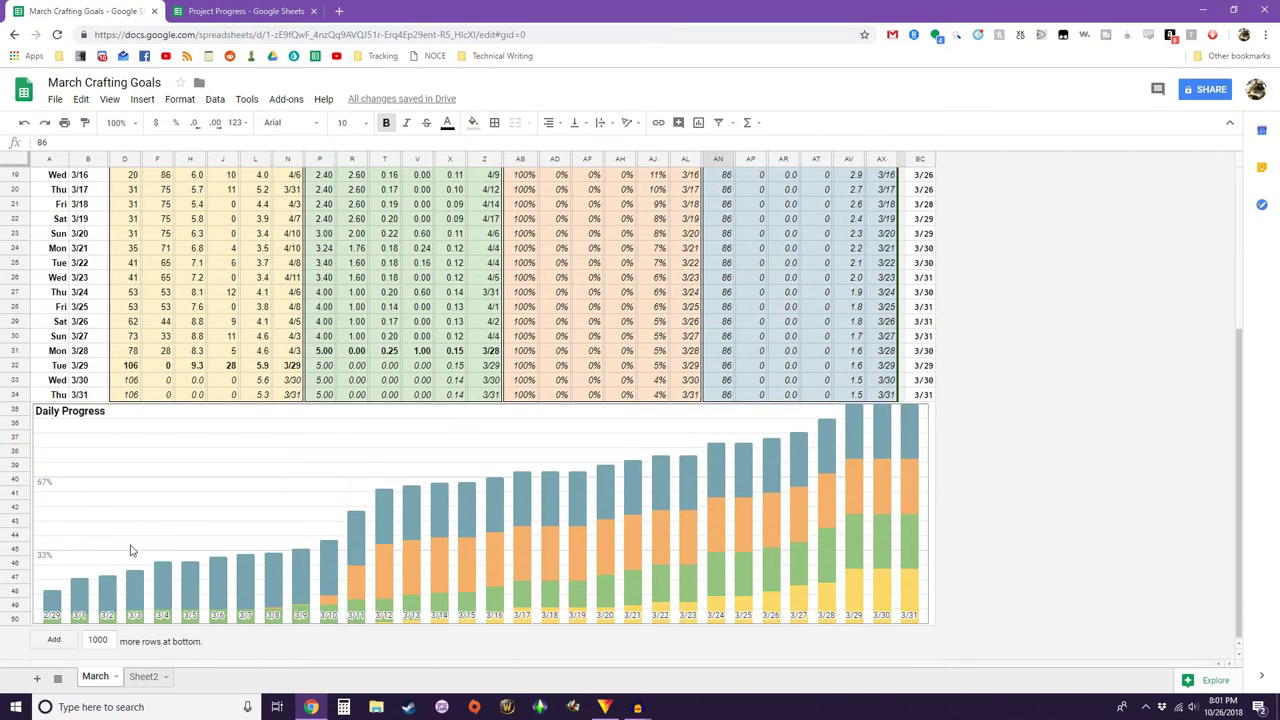
left_click(120, 518)
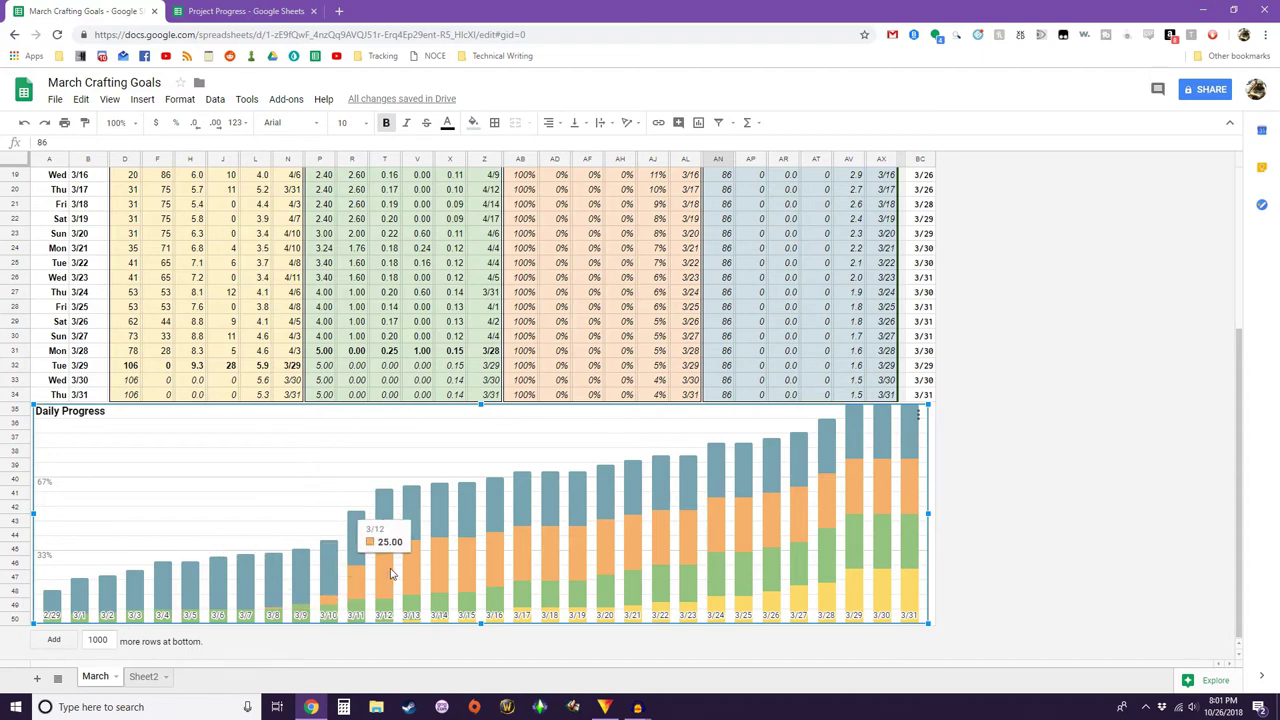
mouse_move(407, 568)
scroll(407, 563, "up", 4)
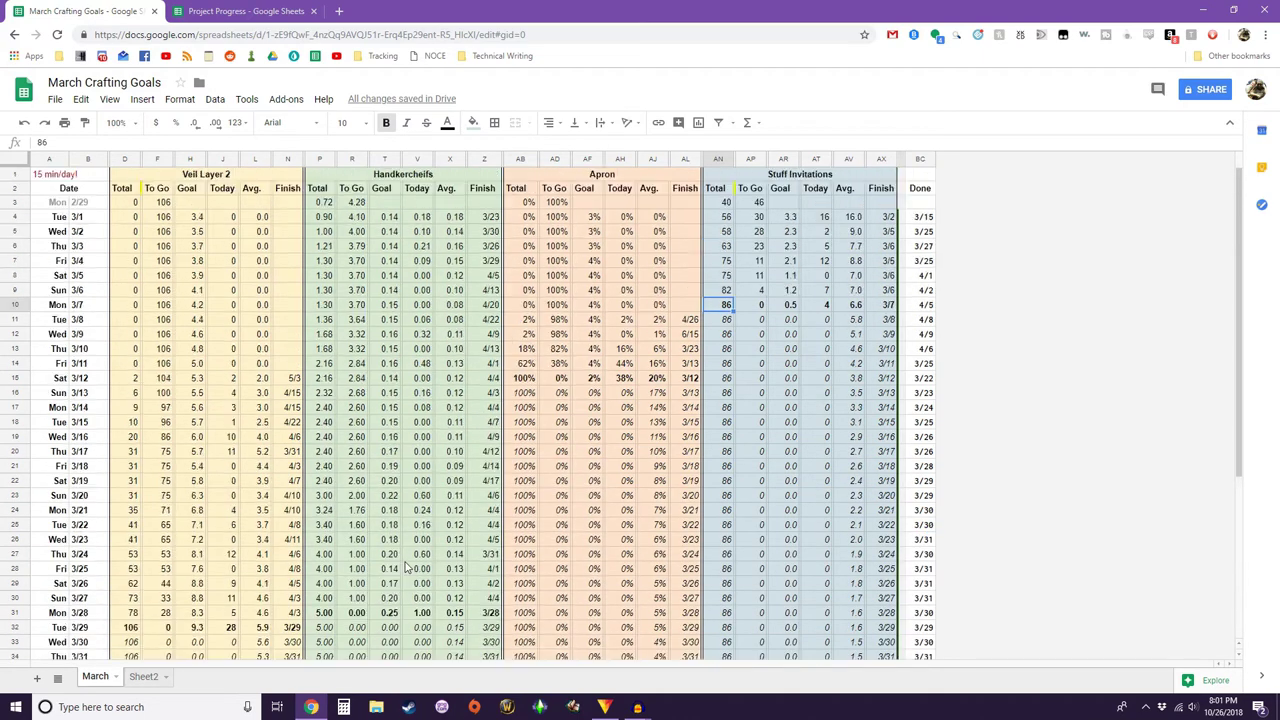
scroll(405, 567, "down", 3)
scroll(405, 567, "down", 2)
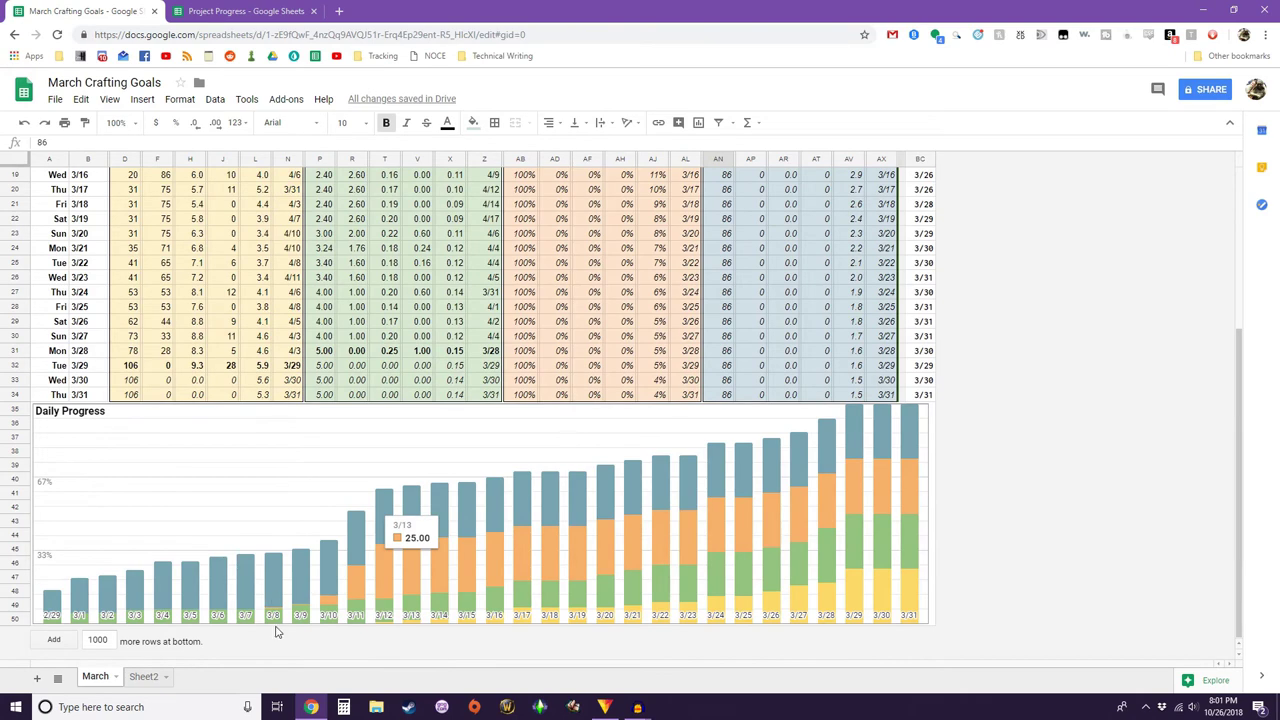
scroll(338, 508, "up", 5)
scroll(338, 508, "down", 6)
scroll(633, 580, "up", 5)
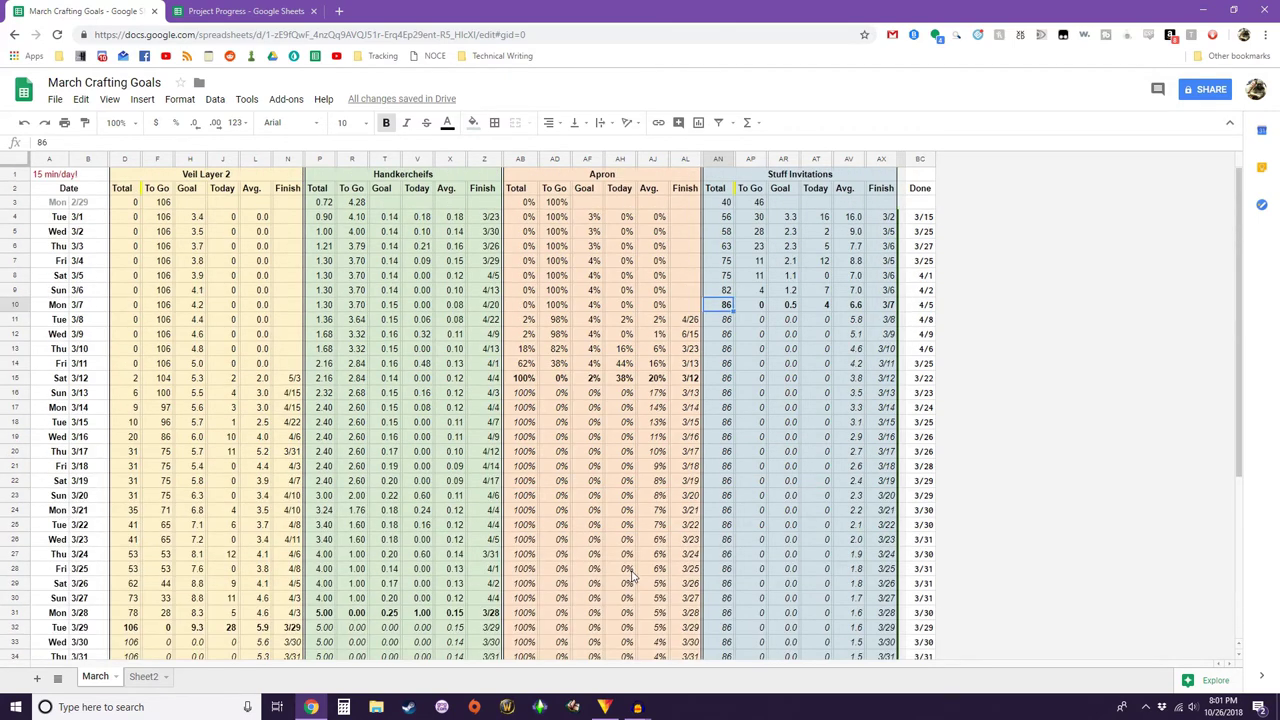
scroll(632, 577, "down", 3)
scroll(547, 427, "up", 3)
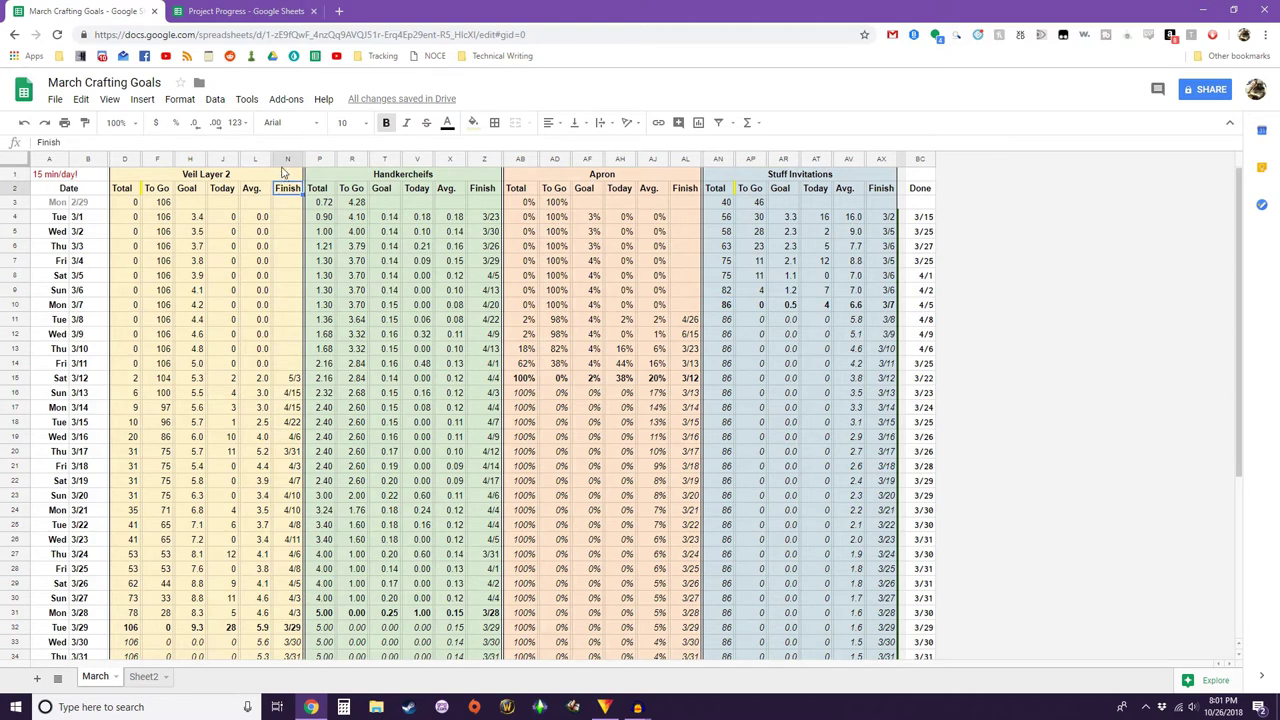
- Review the projected dates in the Finish column of the Veil Layer 2 section through the end of March
left_click(287, 160)
scroll(290, 360, "down", 3)
scroll(292, 383, "down", 2)
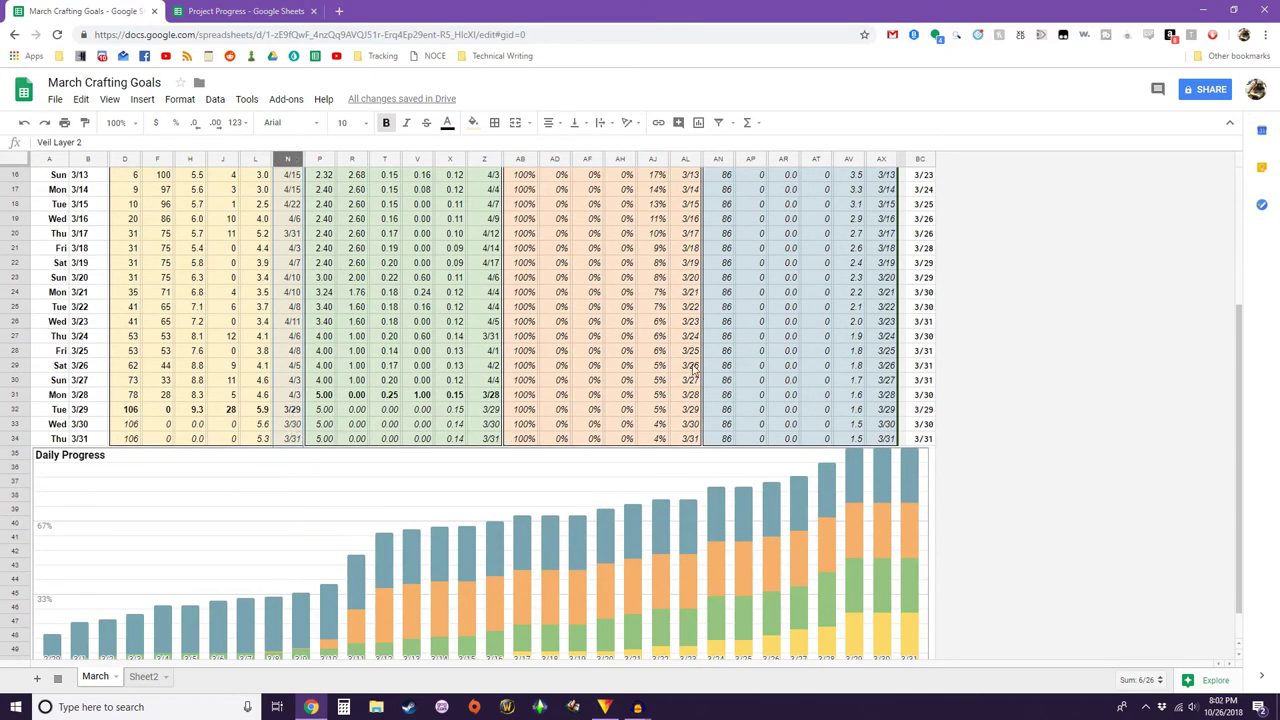
scroll(832, 425, "up", 5)
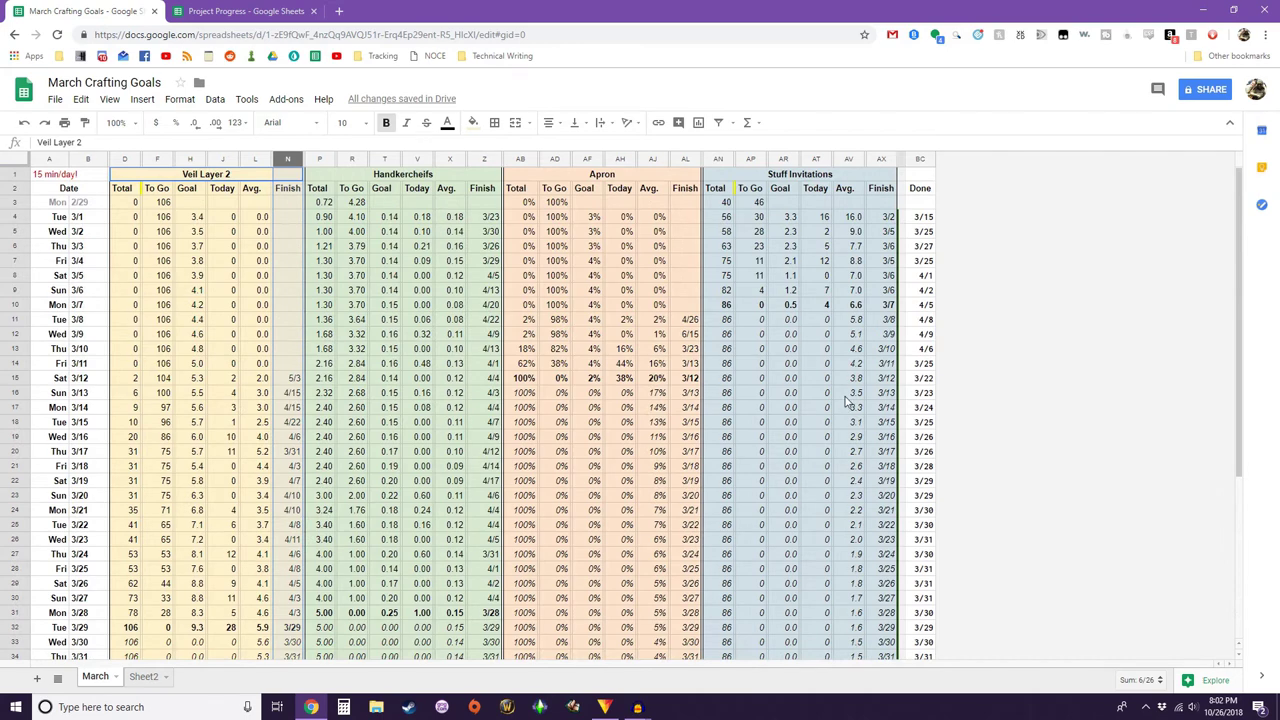
- View the pixel patterns on Sheet2, return to the March sheet, and switch to the Project Progress spreadsheet
left_click(143, 677)
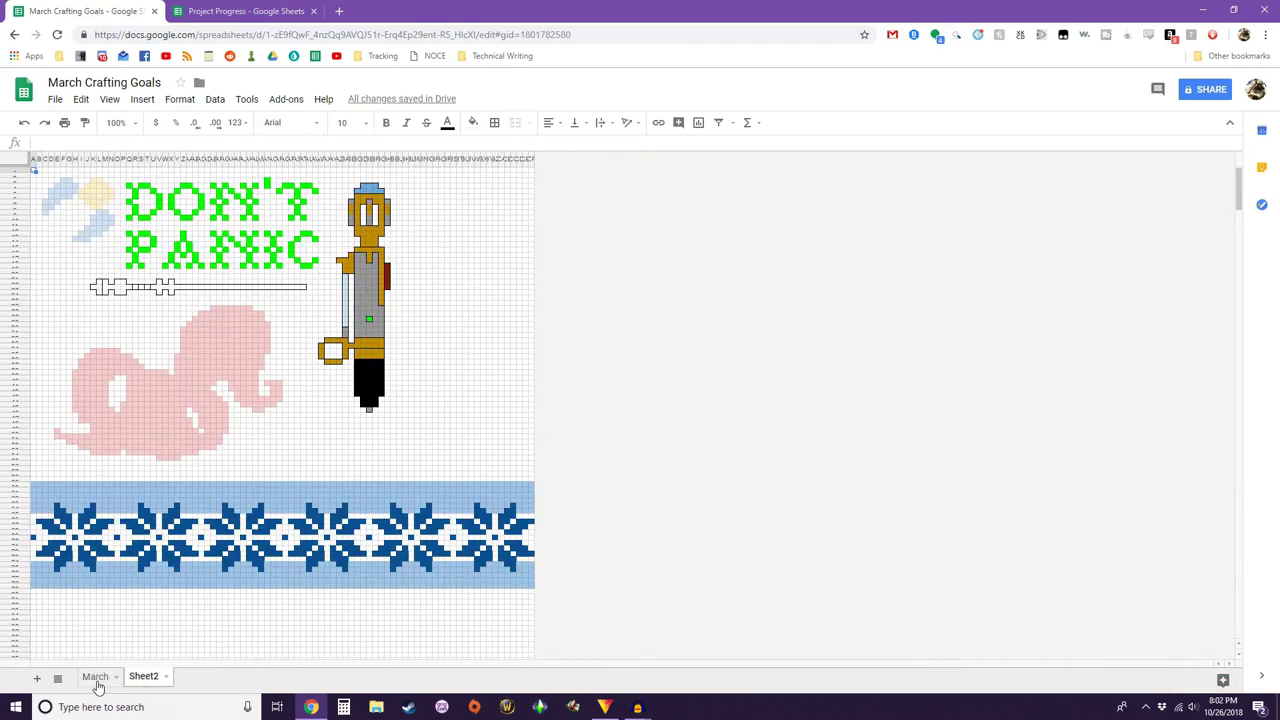
left_click(95, 677)
left_click(215, 12)
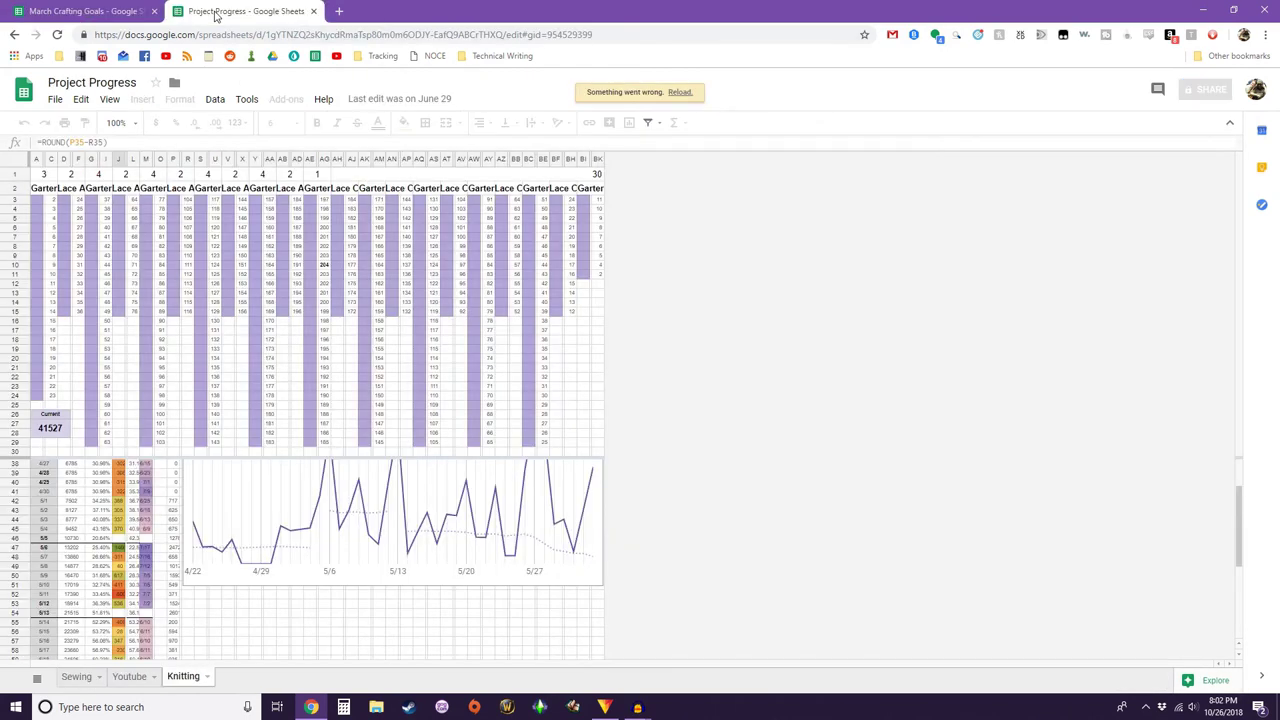
- Close the March Crafting Goals spreadsheet and step through the first stitch counts of the opening Garter section on the Knitting sheet
left_click(155, 11)
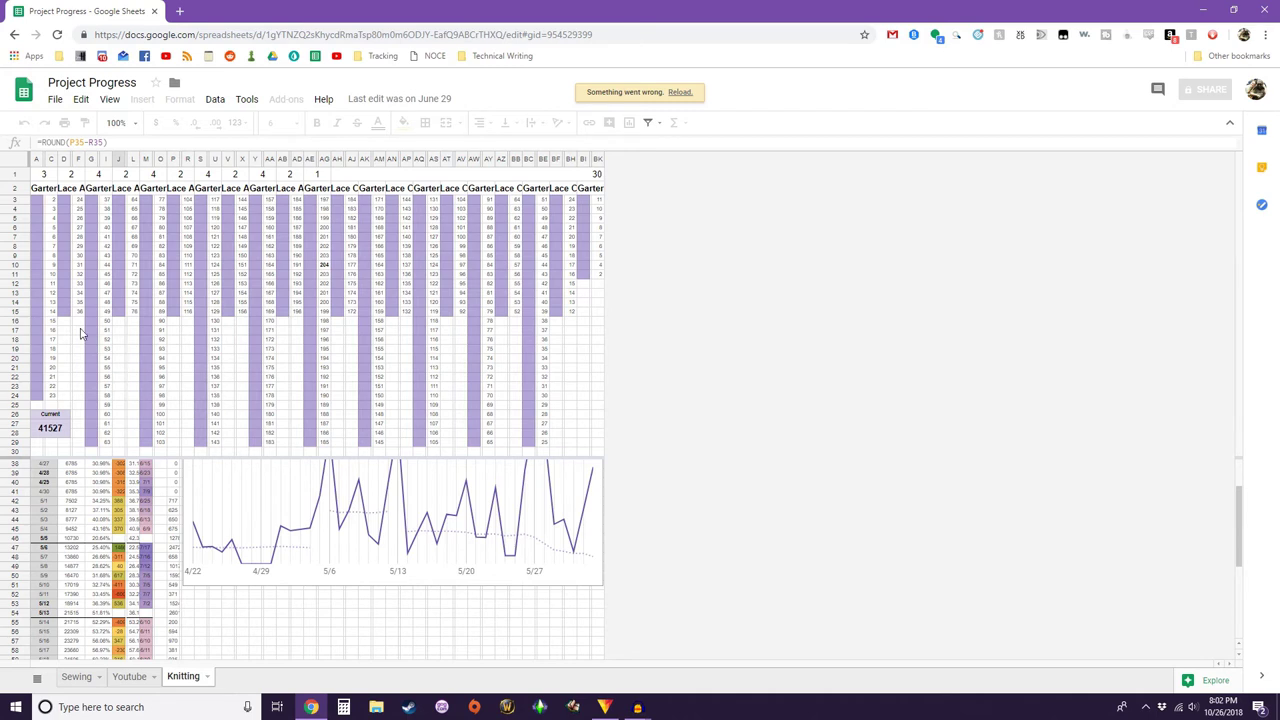
scroll(203, 357, "up", 2)
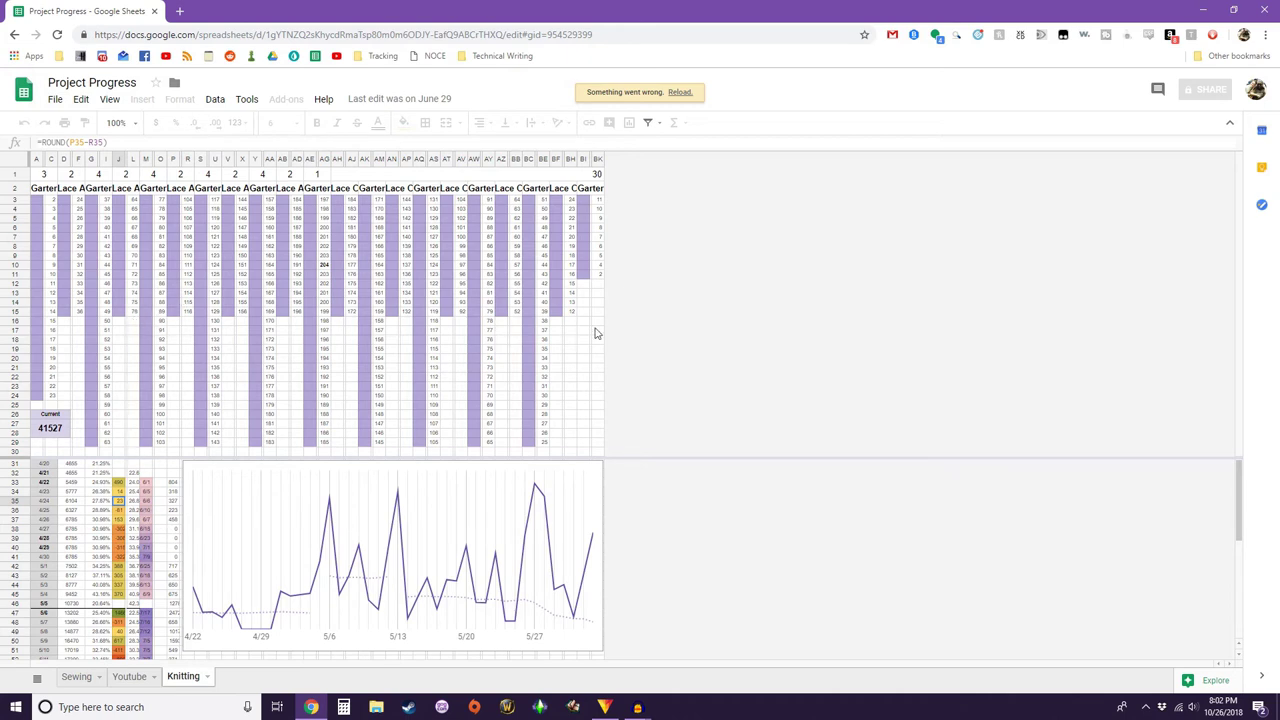
left_click(51, 201)
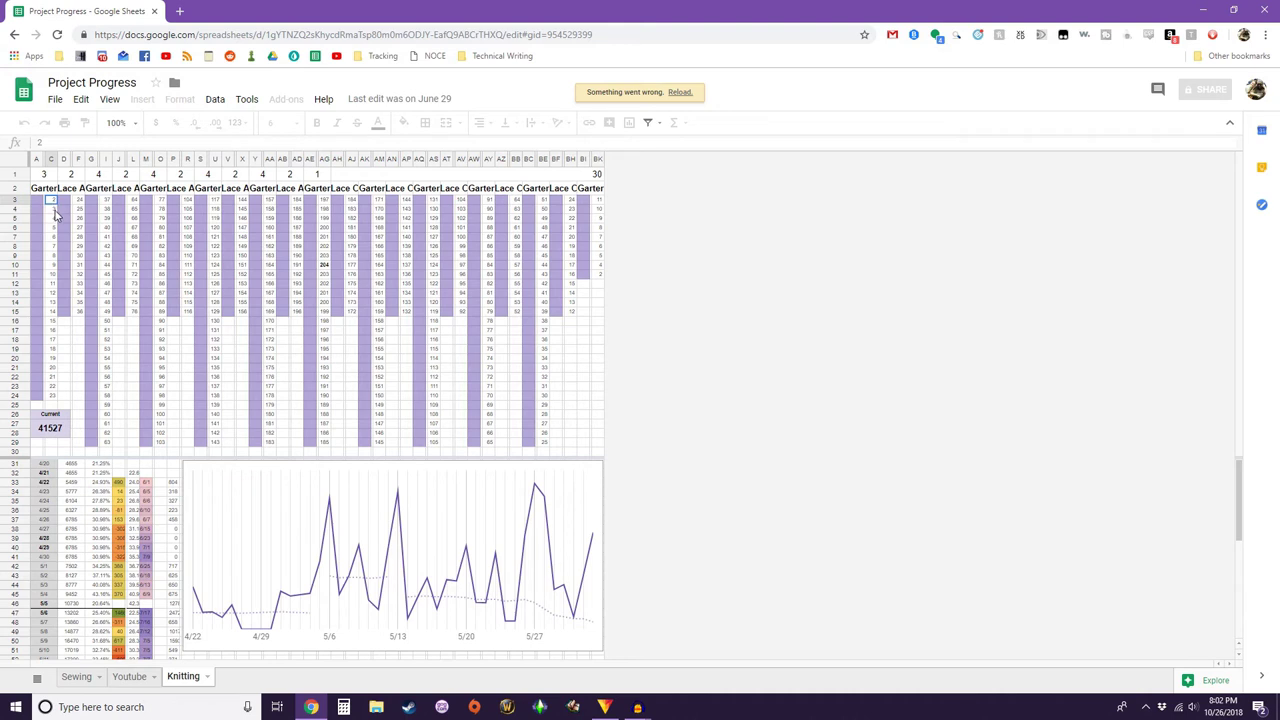
key("Down")
key("Down")
key("Down")
key("Down")
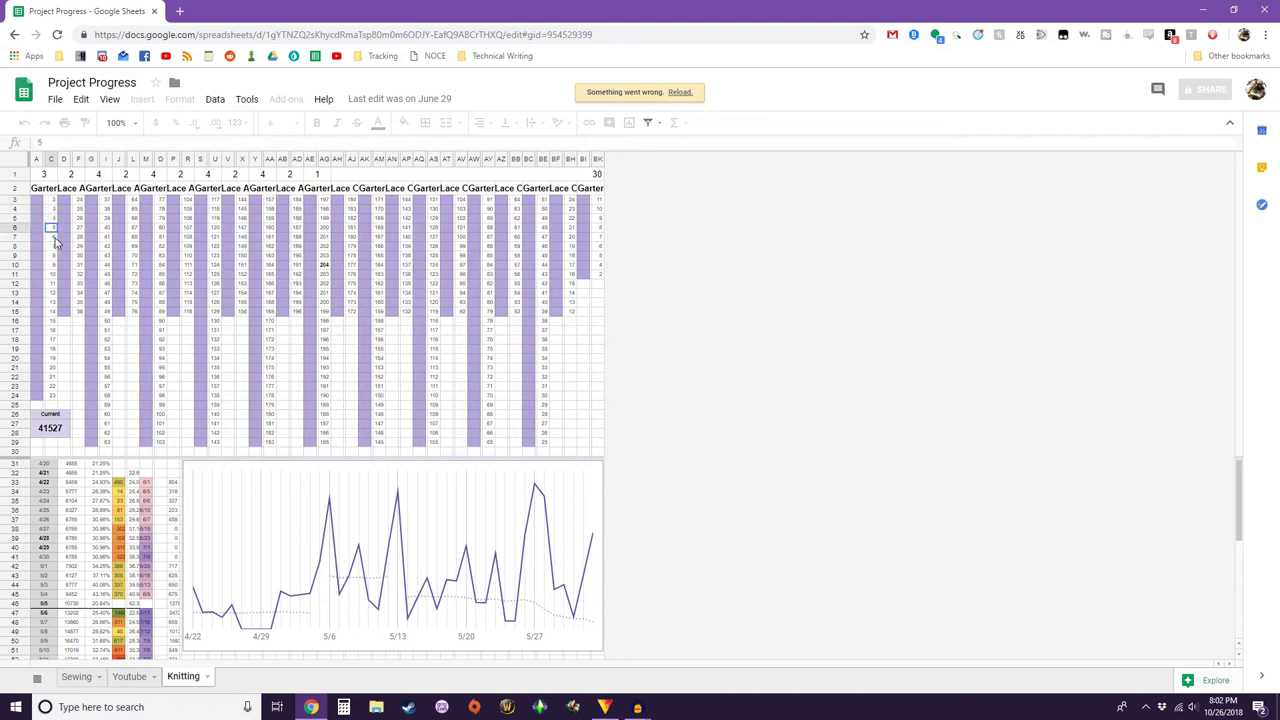
- Compare the first Garter row's stitch count with the bold peak count in column AG, and inspect the Current total's formula
left_click(324, 265)
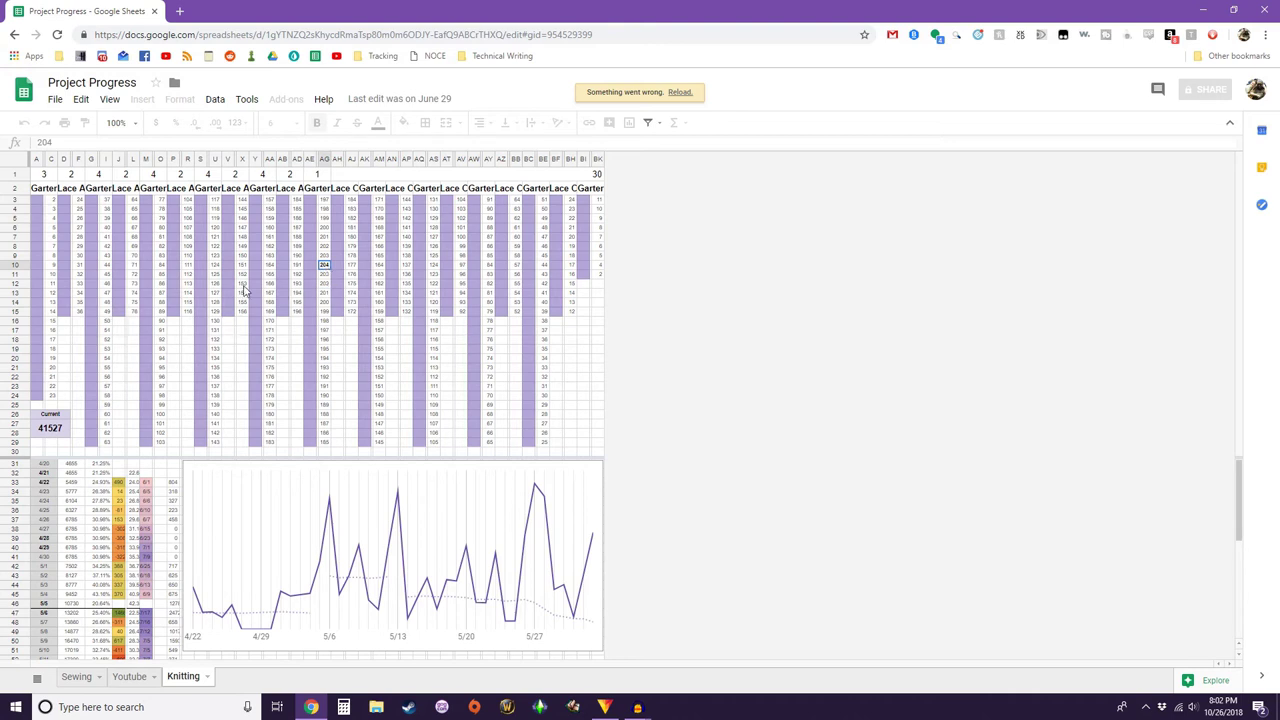
left_click(52, 200)
left_click(326, 265)
left_click(44, 428)
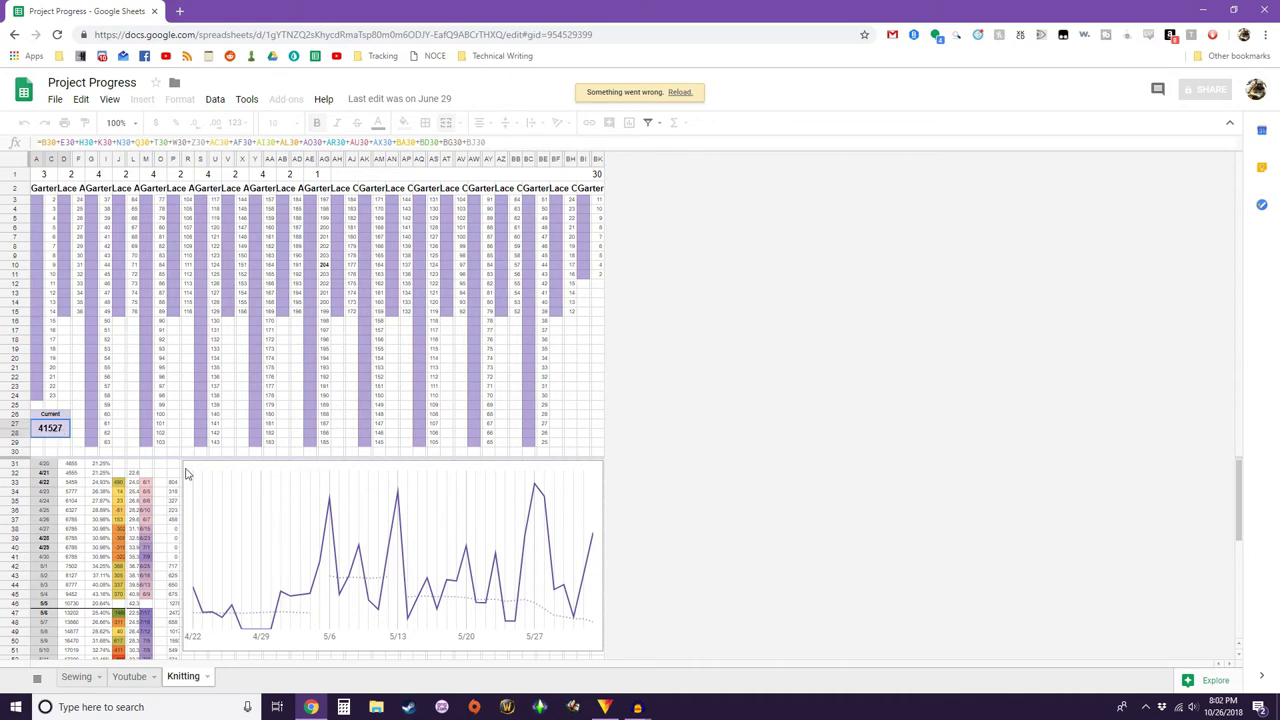
- Inspect the percentage formulas in the 5/12 and 5/27 rows, and view the line chart of daily knitting progress
scroll(243, 396, "down", 1)
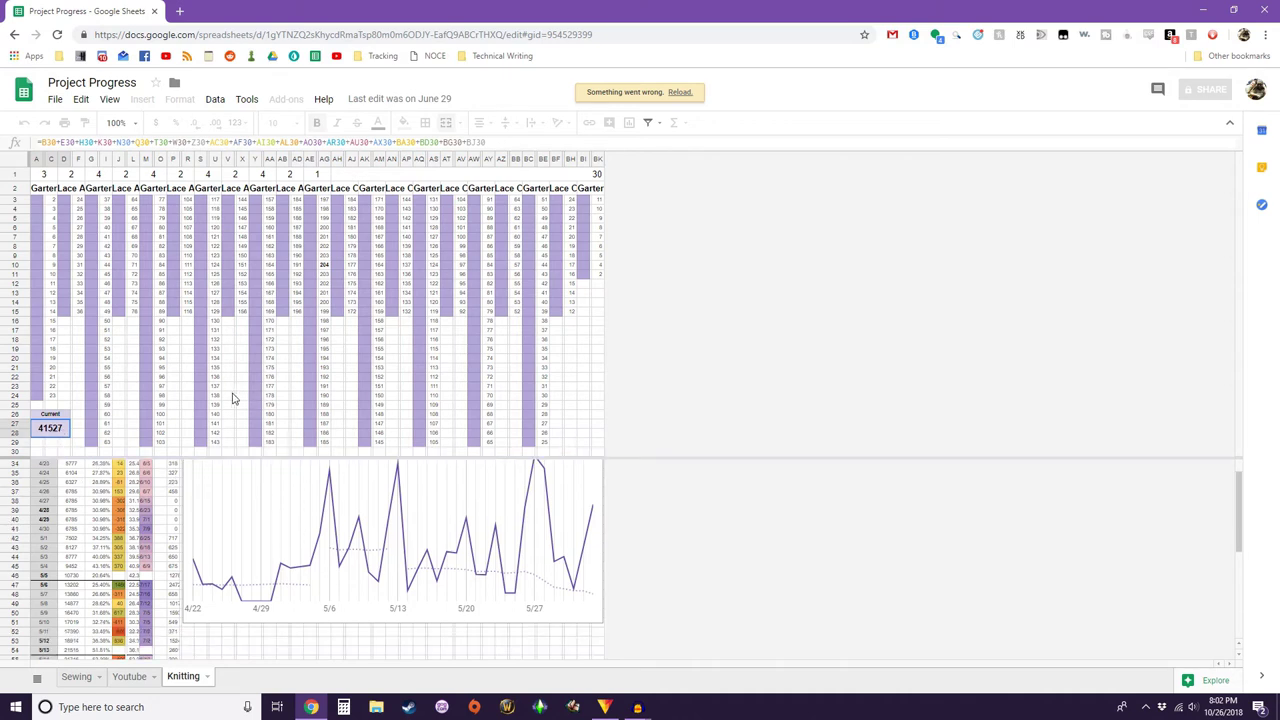
left_click(96, 500)
scroll(99, 515, "down", 8)
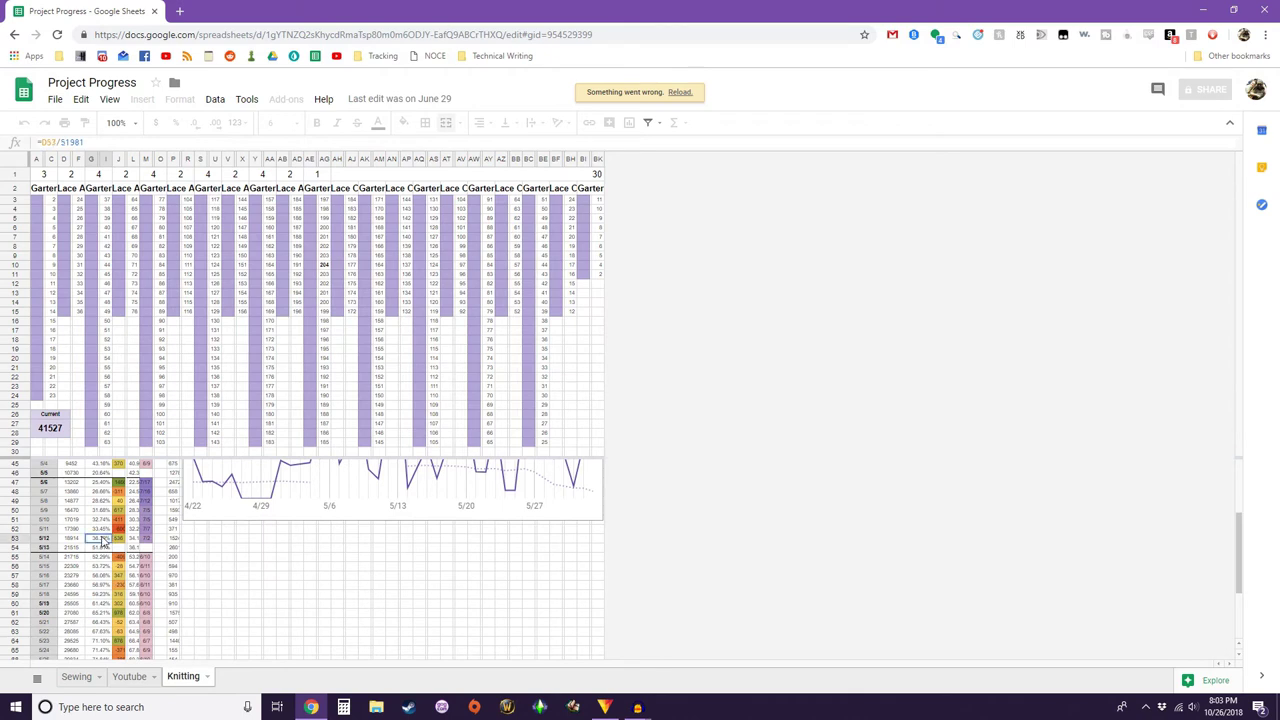
left_click(98, 566)
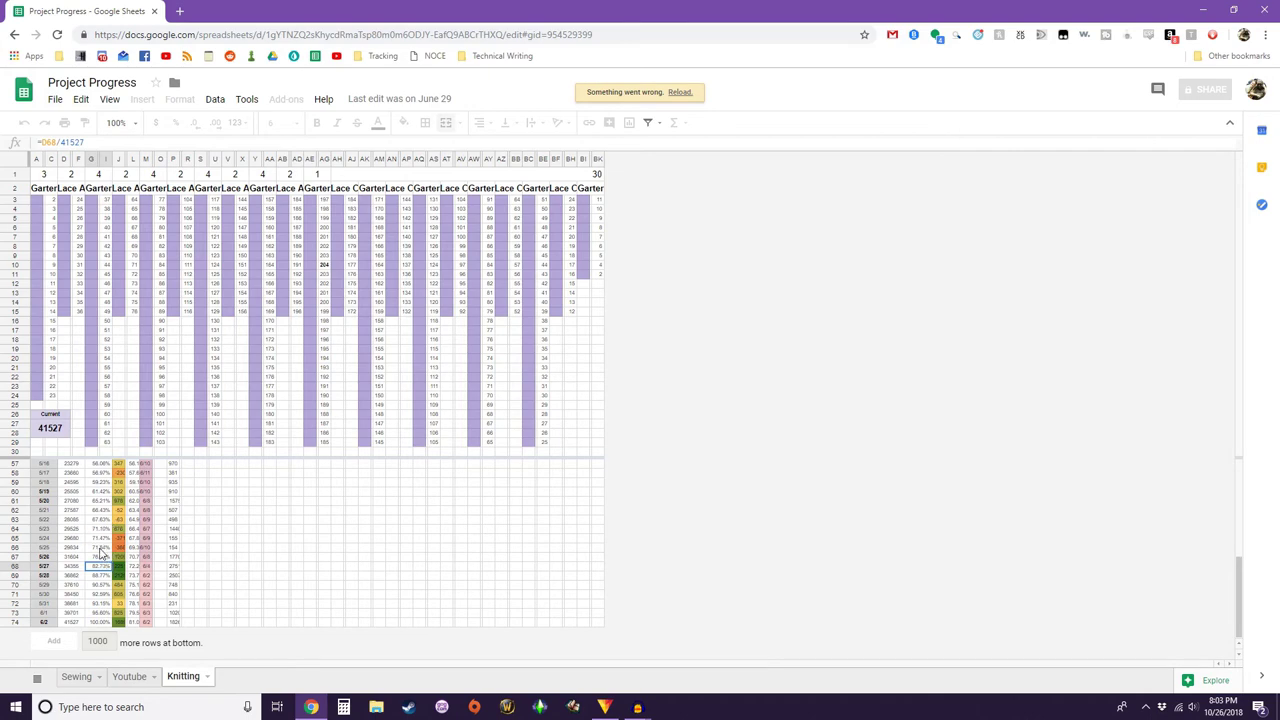
scroll(97, 612, "up", 3)
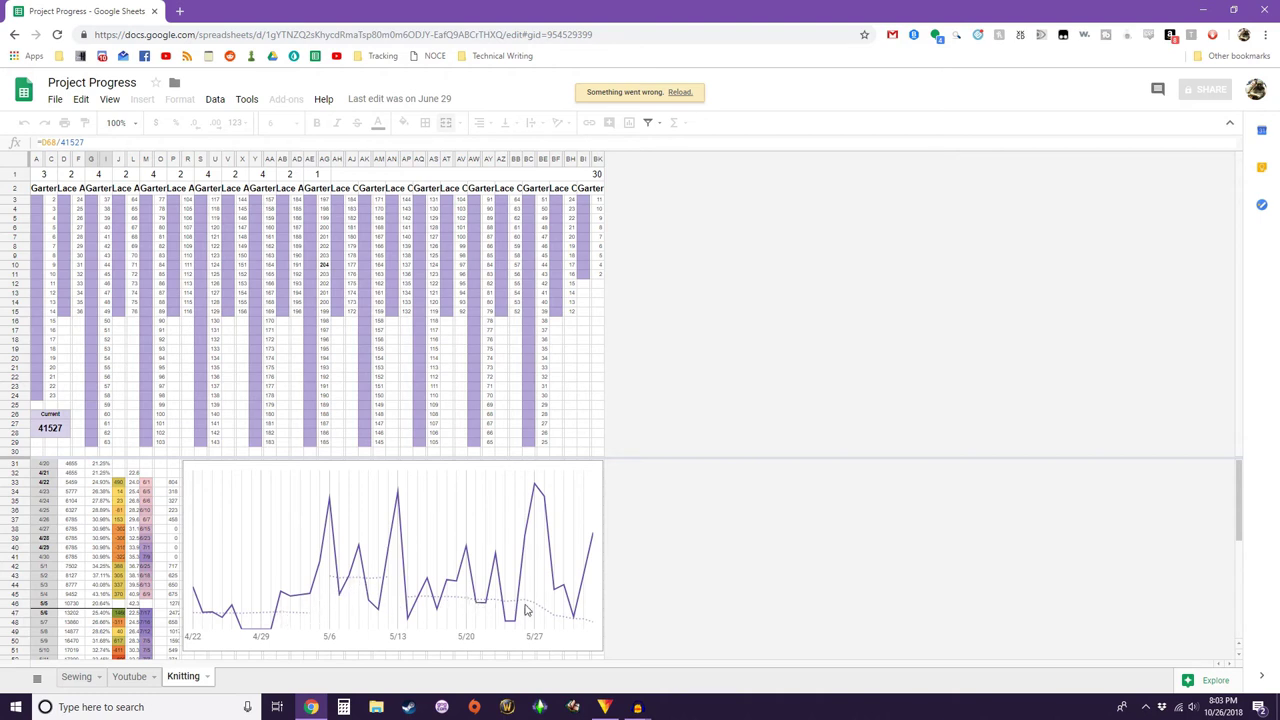
- Open the Sewing sheet and review the NOTES cells for 6/12, 6/13 and 6/14
left_click(79, 680)
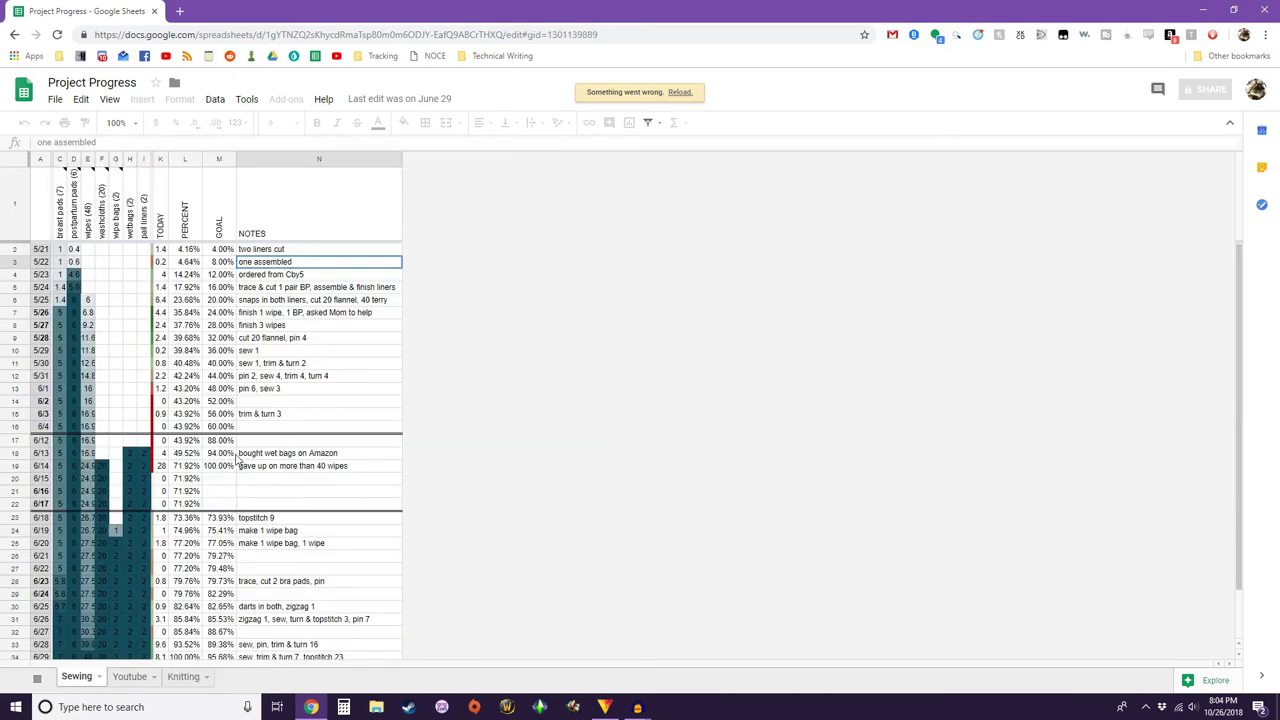
scroll(237, 458, "down", 2)
scroll(237, 458, "up", 2)
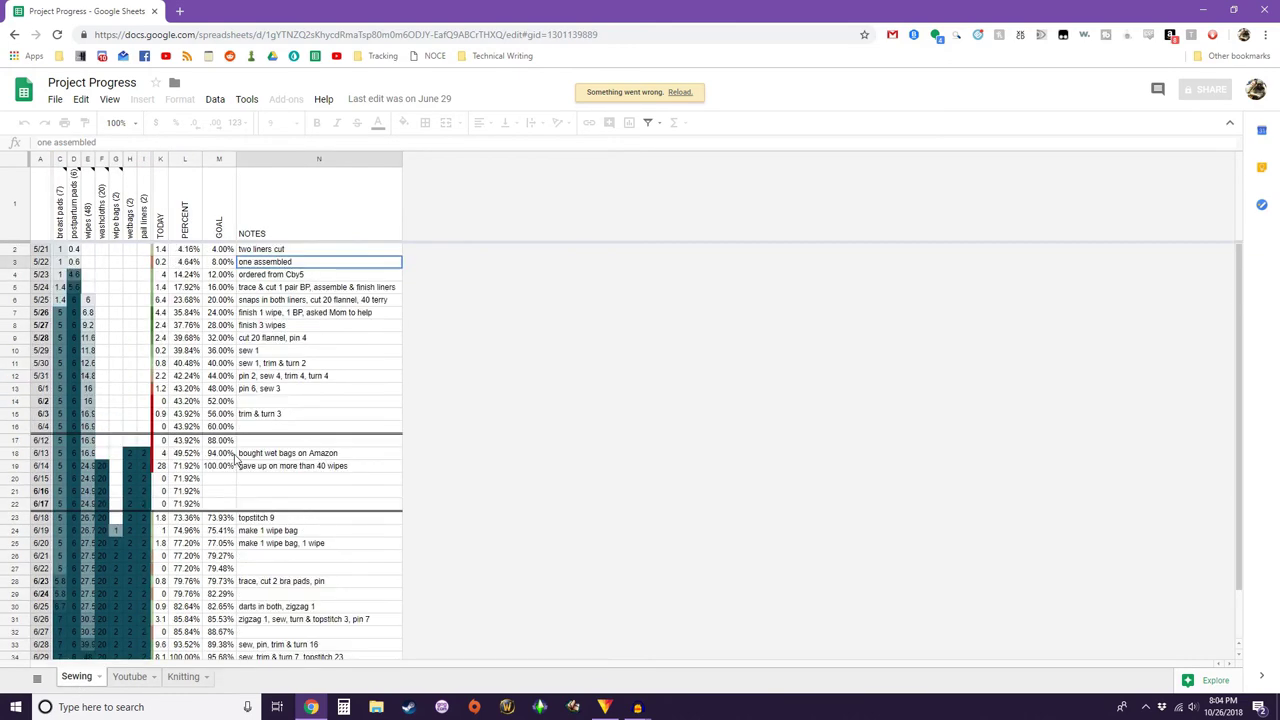
scroll(237, 458, "down", 2)
scroll(240, 478, "up", 2)
left_click(244, 440)
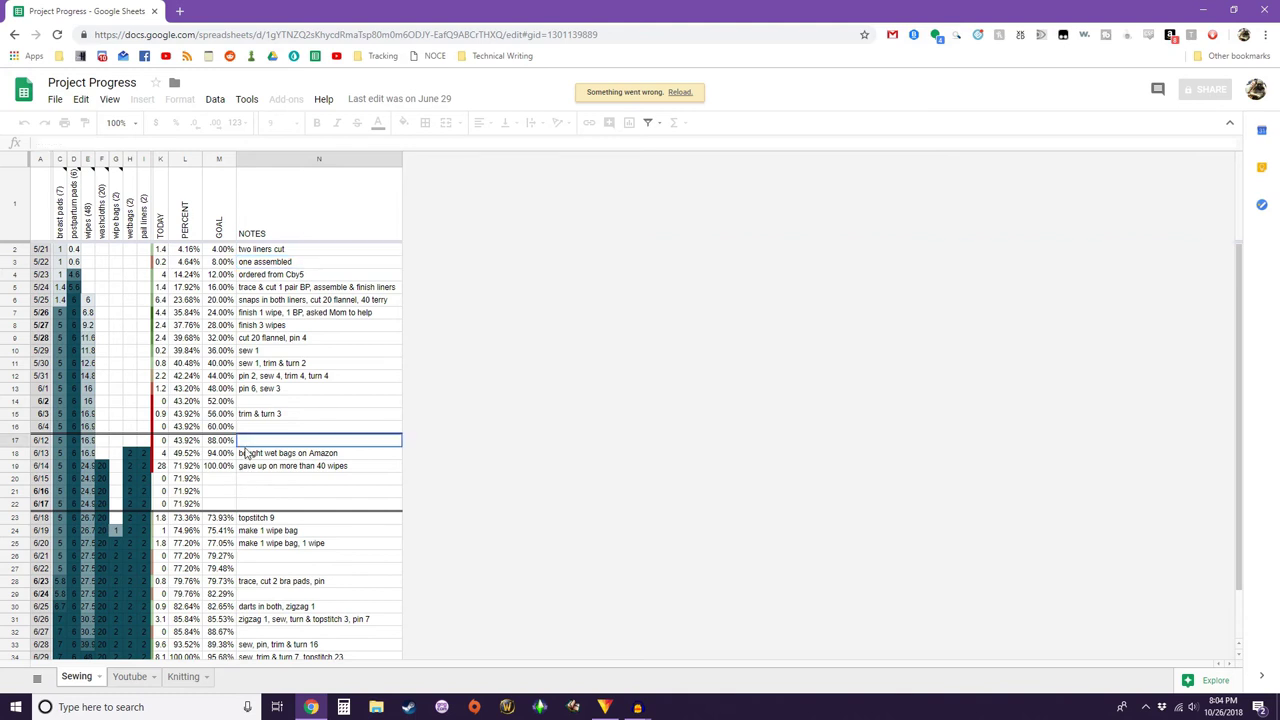
left_click(250, 451)
left_click(282, 468)
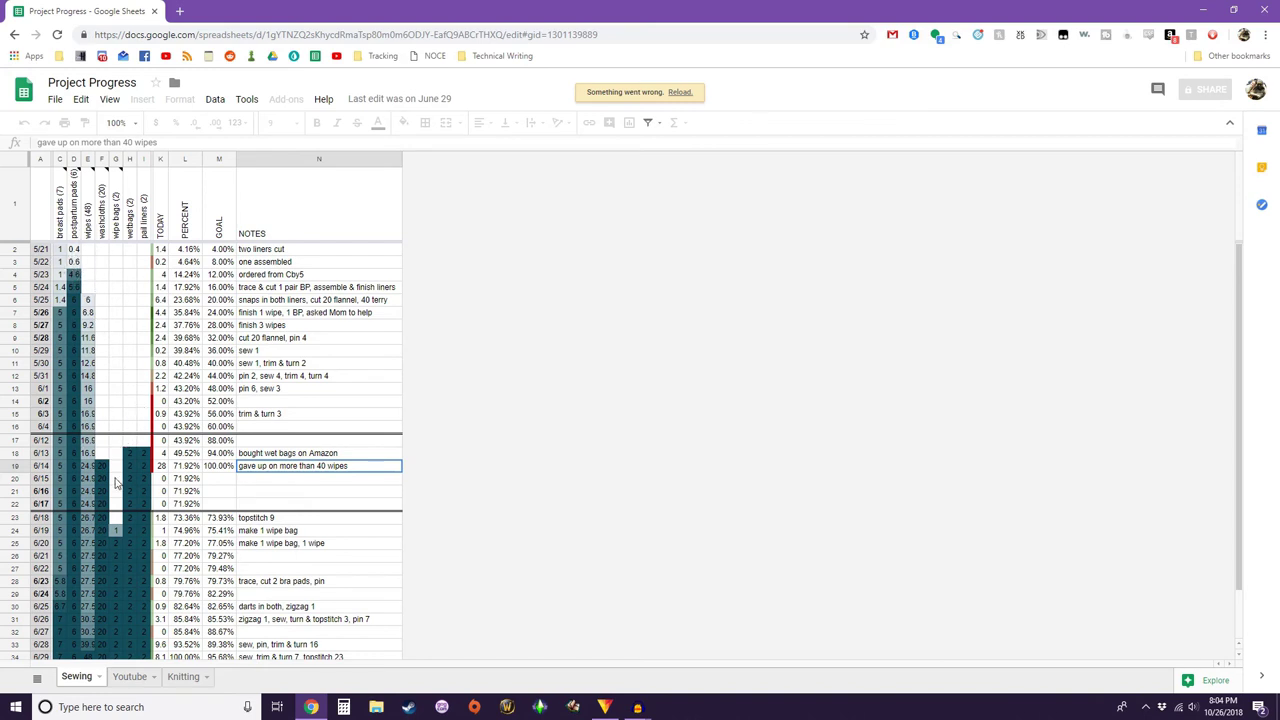
- Review the item columns from the 5/21 postpartum pads entry down to the 6/29 wetbags entry
scroll(122, 542, "down", 2)
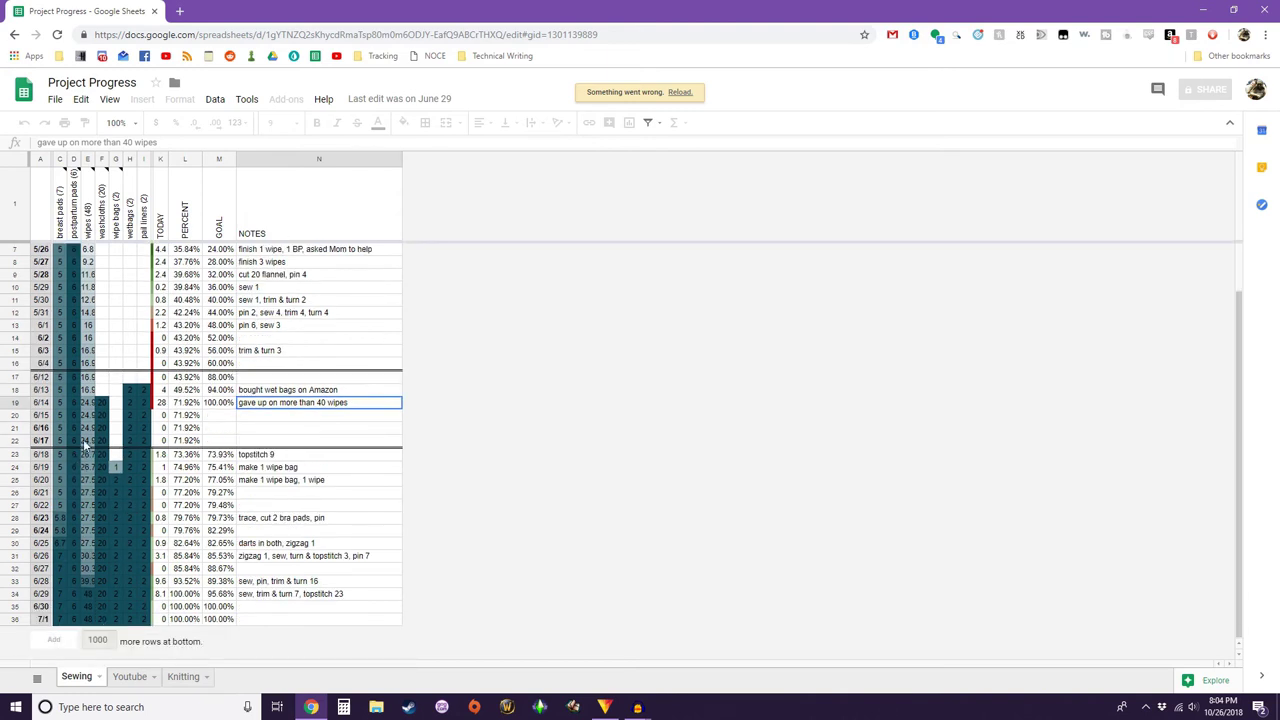
scroll(90, 292, "up", 2)
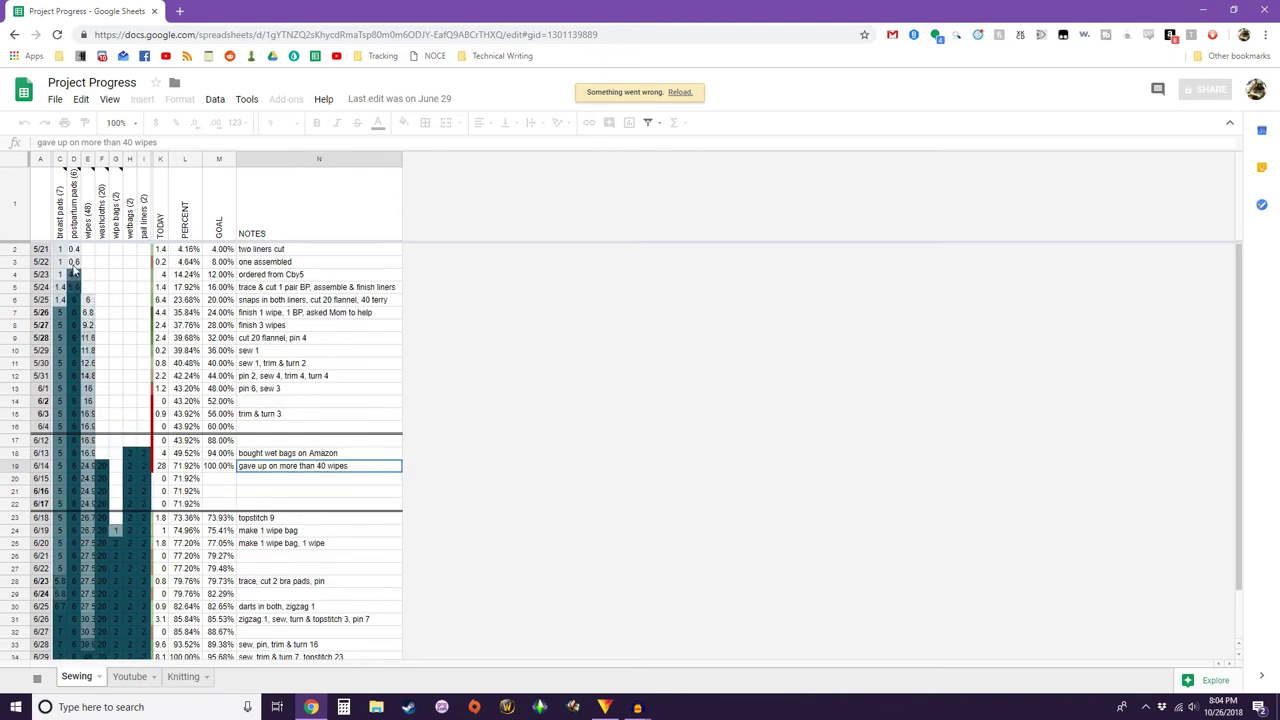
left_click(73, 250)
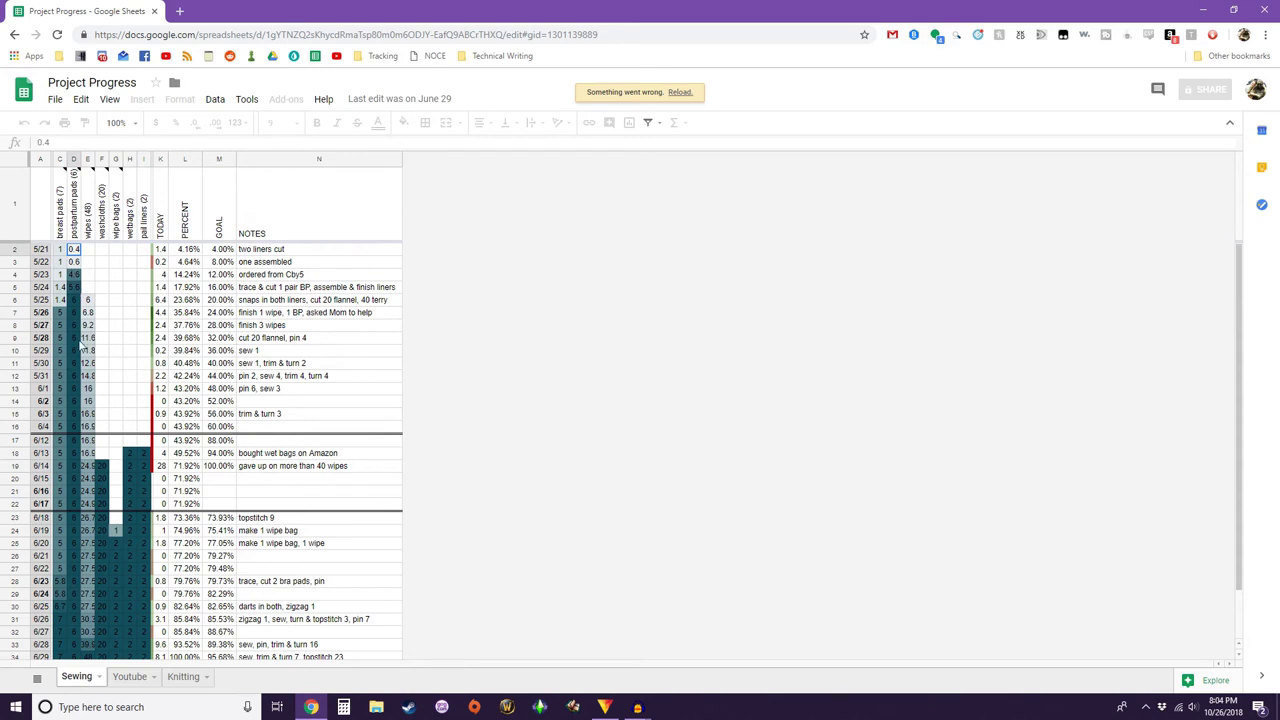
scroll(116, 588, "down", 2)
left_click(130, 596)
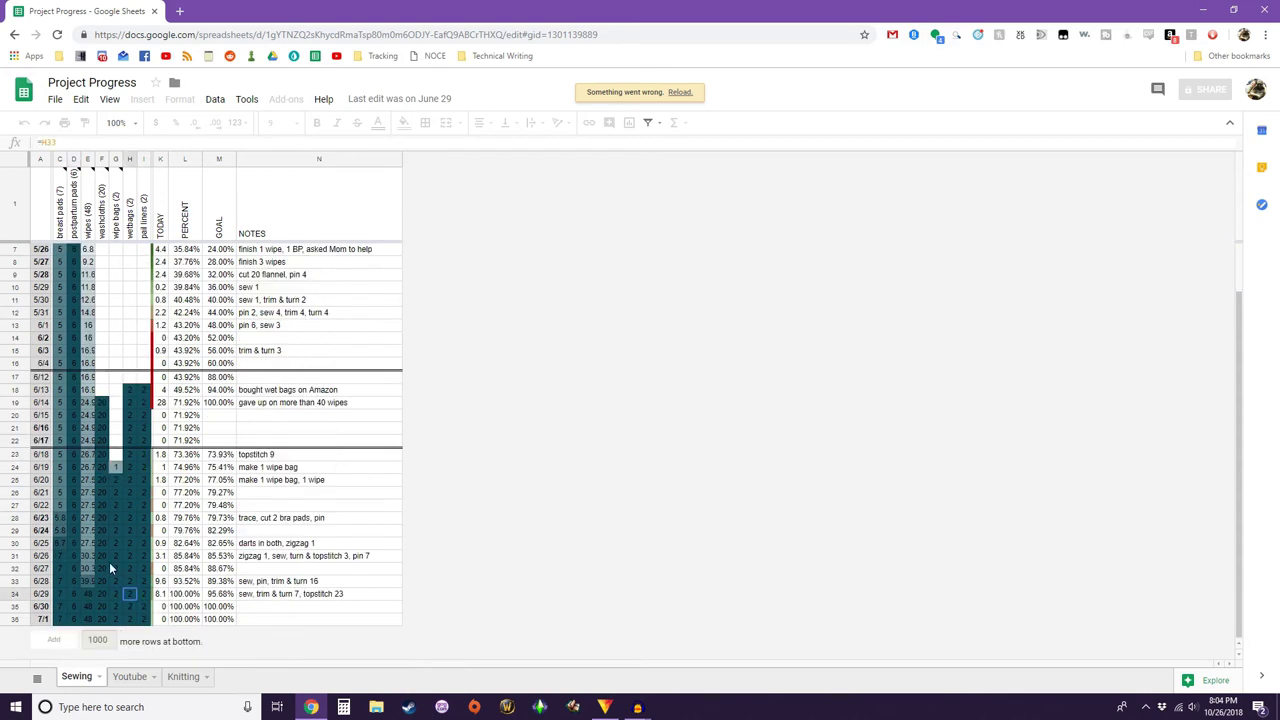
- Check the washcloths and wipes entries for 6/14 on the Sewing sheet
left_click(102, 404)
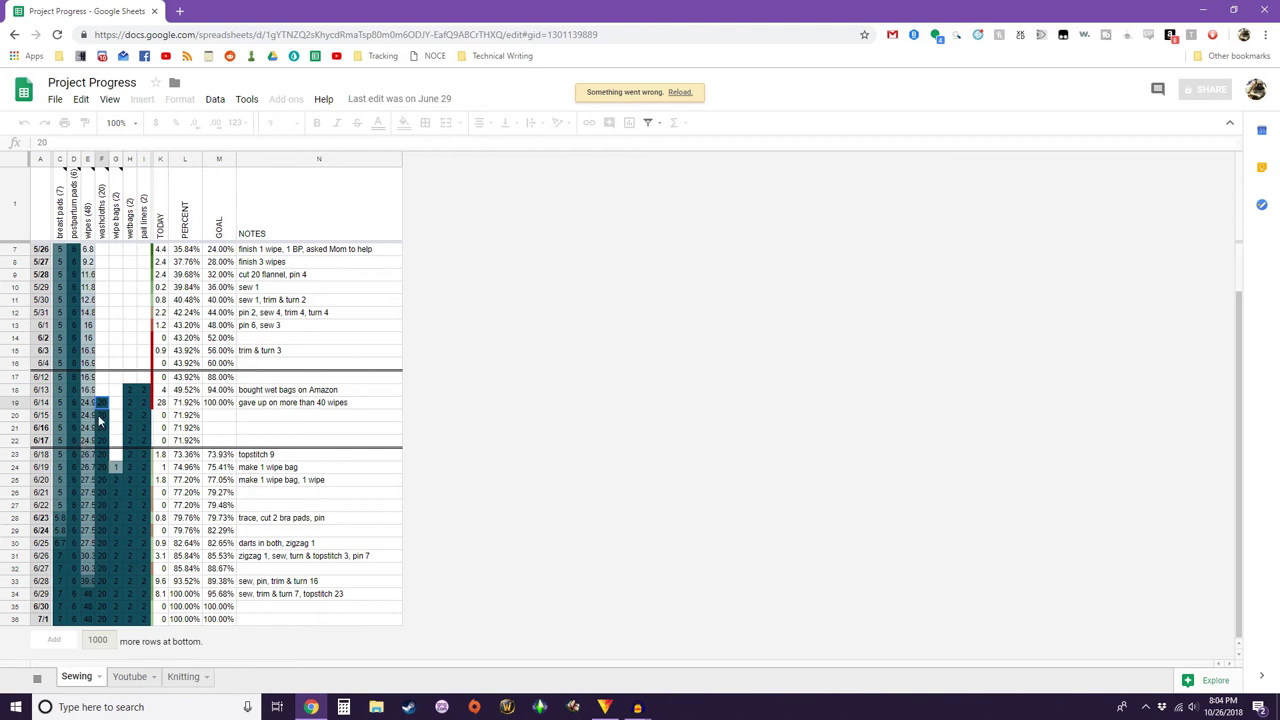
left_click(89, 402)
left_click(103, 408)
scroll(113, 503, "up", 3)
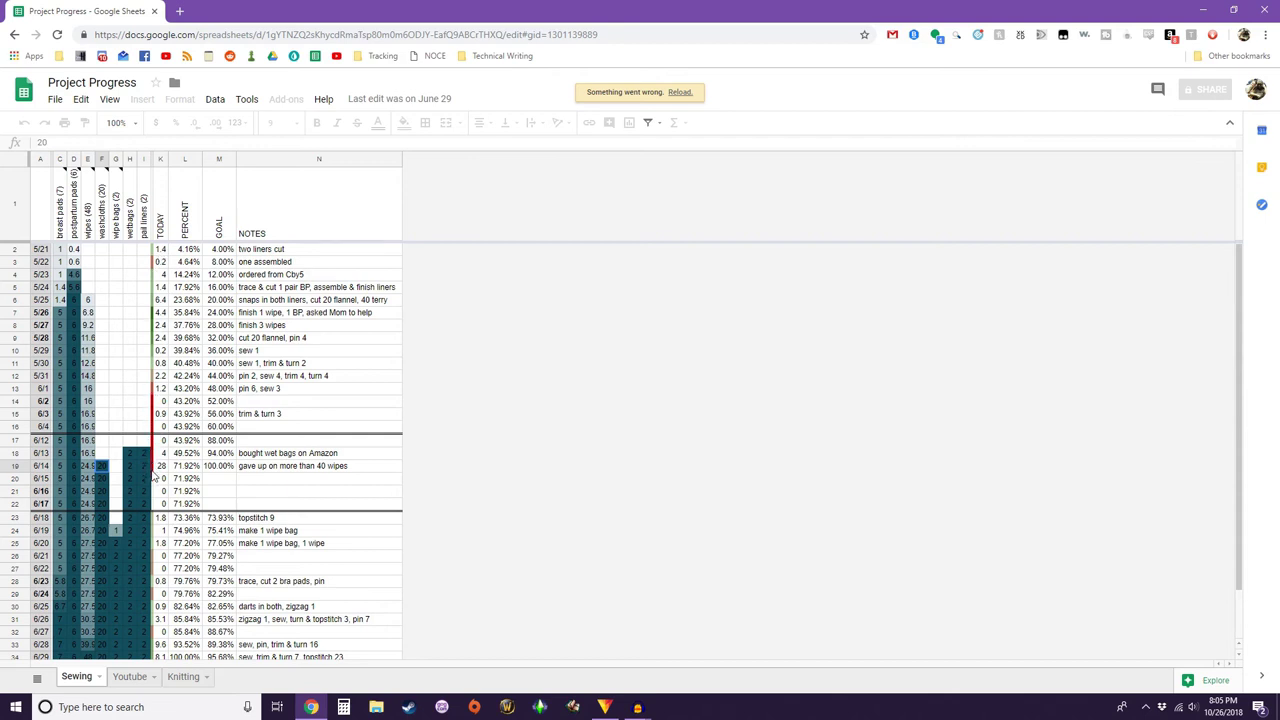
- Check the 6/12 and 6/18 dates that start new sections, and review the daily sewing notes through 6/29
left_click(40, 441)
left_click(42, 515)
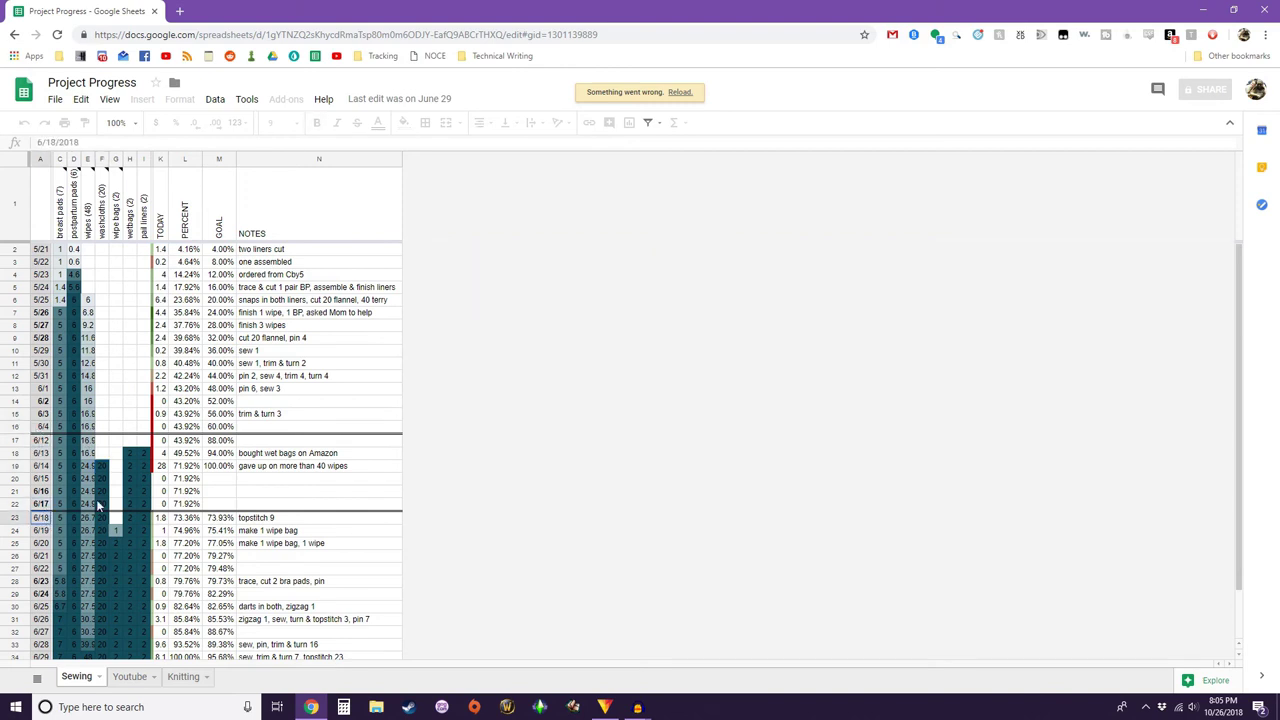
scroll(176, 423, "down", 2)
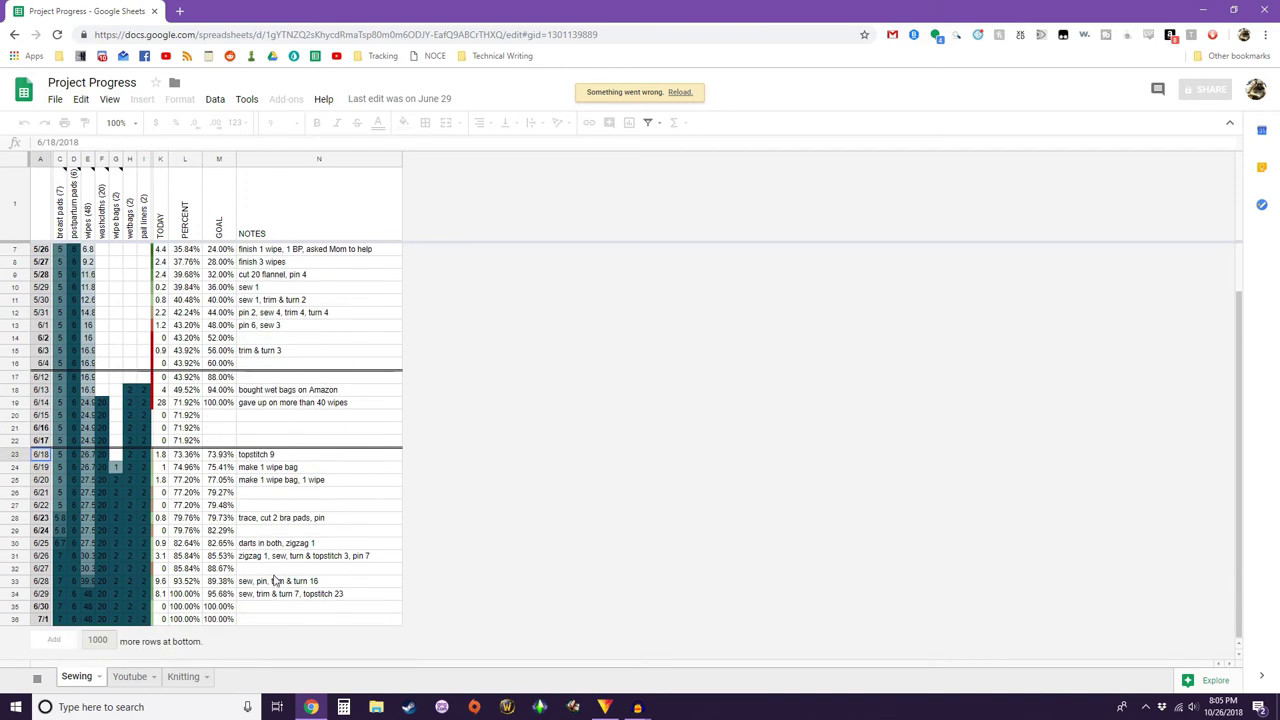
scroll(310, 520, "up", 2)
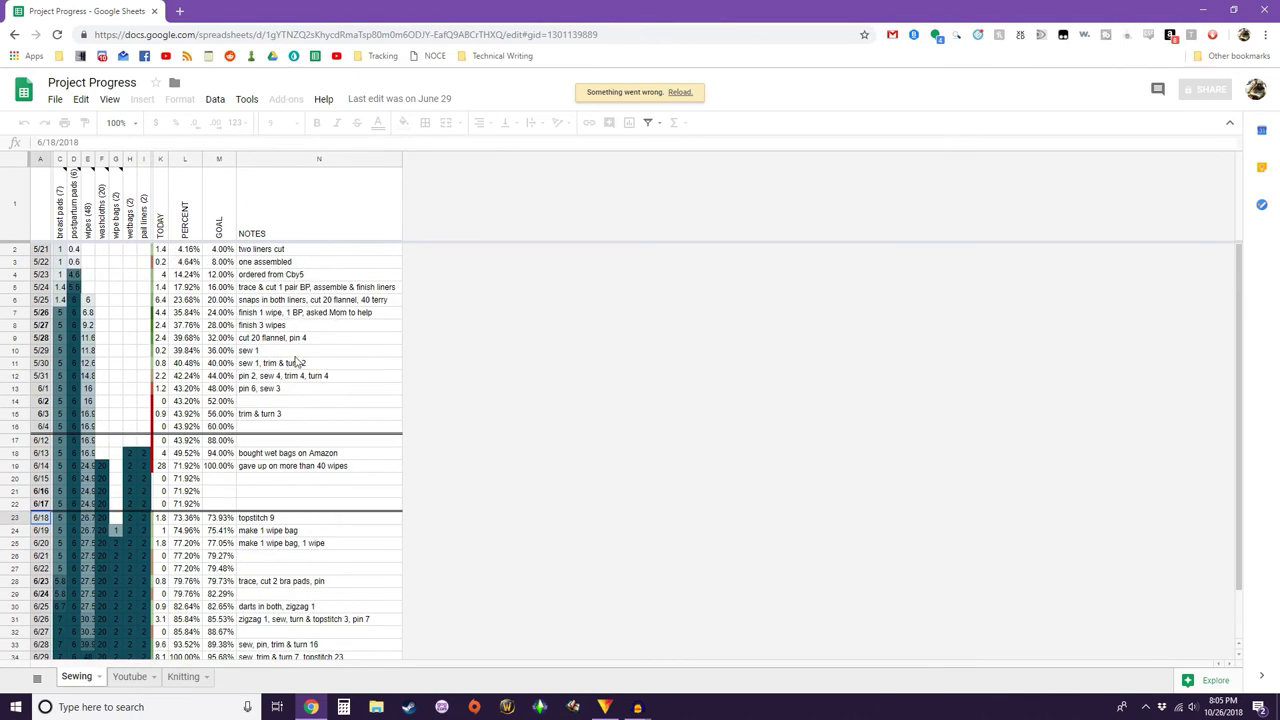
scroll(292, 638, "down", 2)
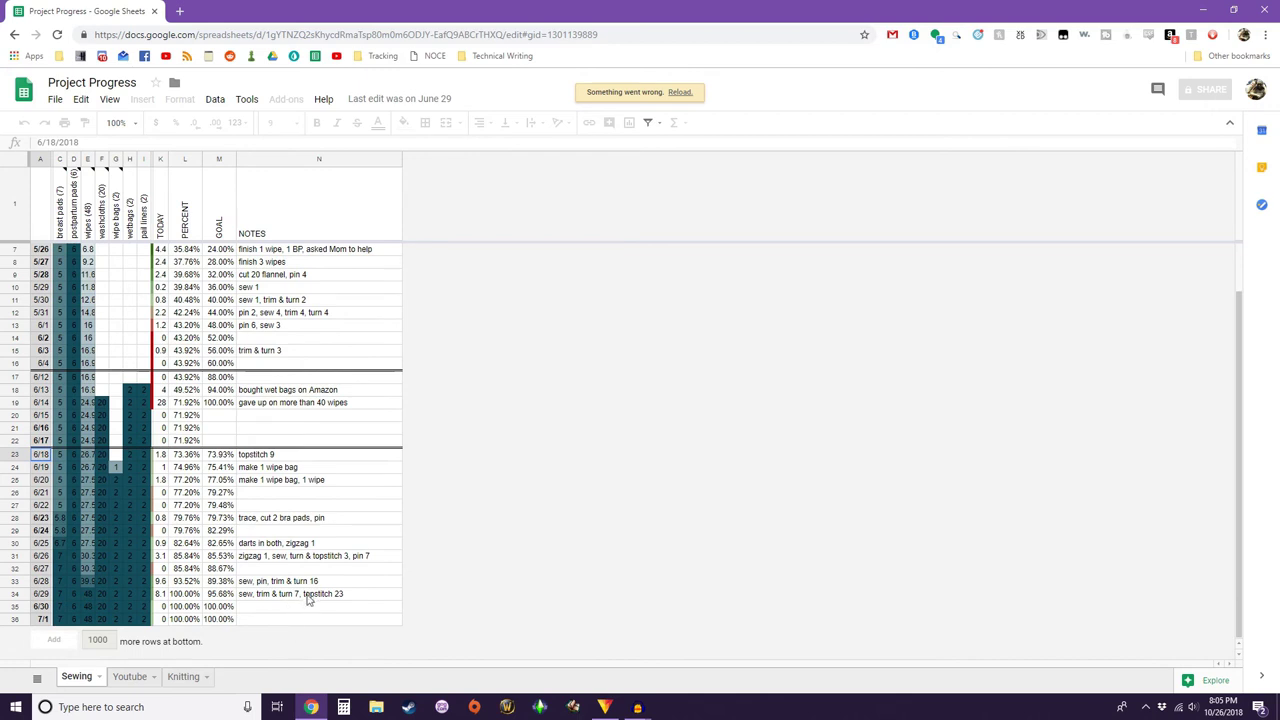
- Check the 6/23 breast pads entry and read the task-fraction notes on the breast pads and wipes column headers
left_click(60, 517)
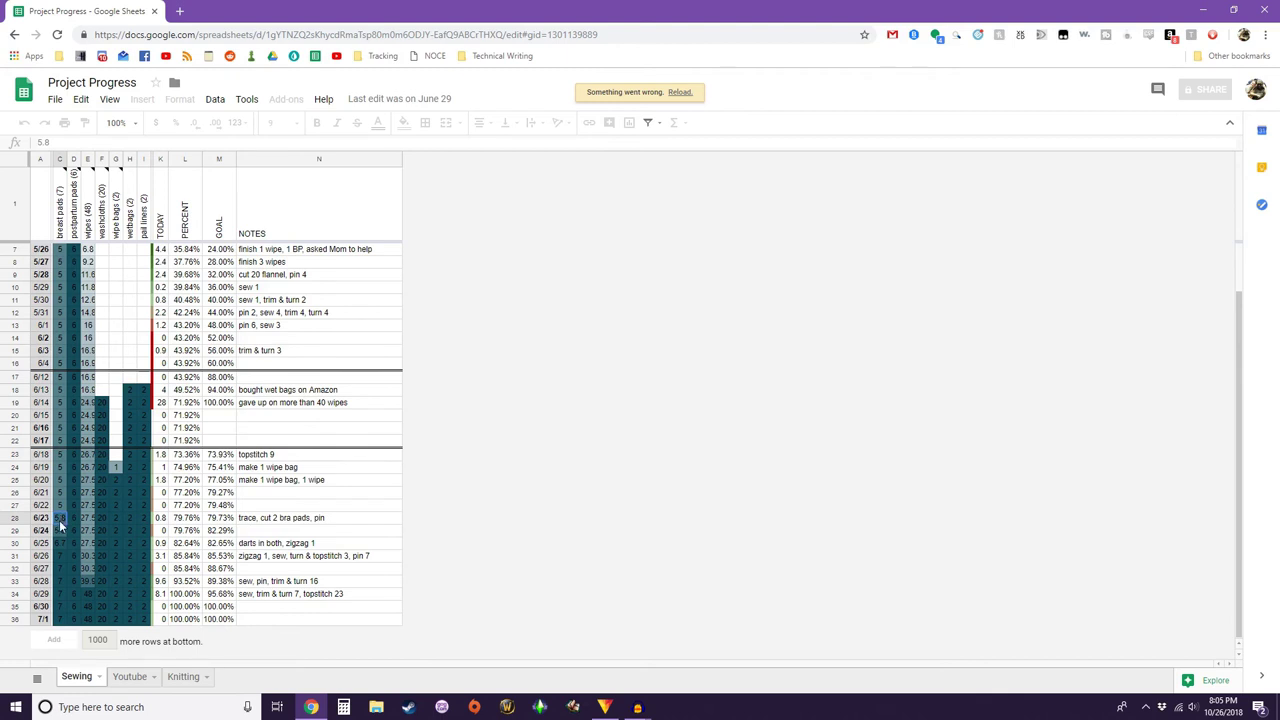
mouse_move(60, 198)
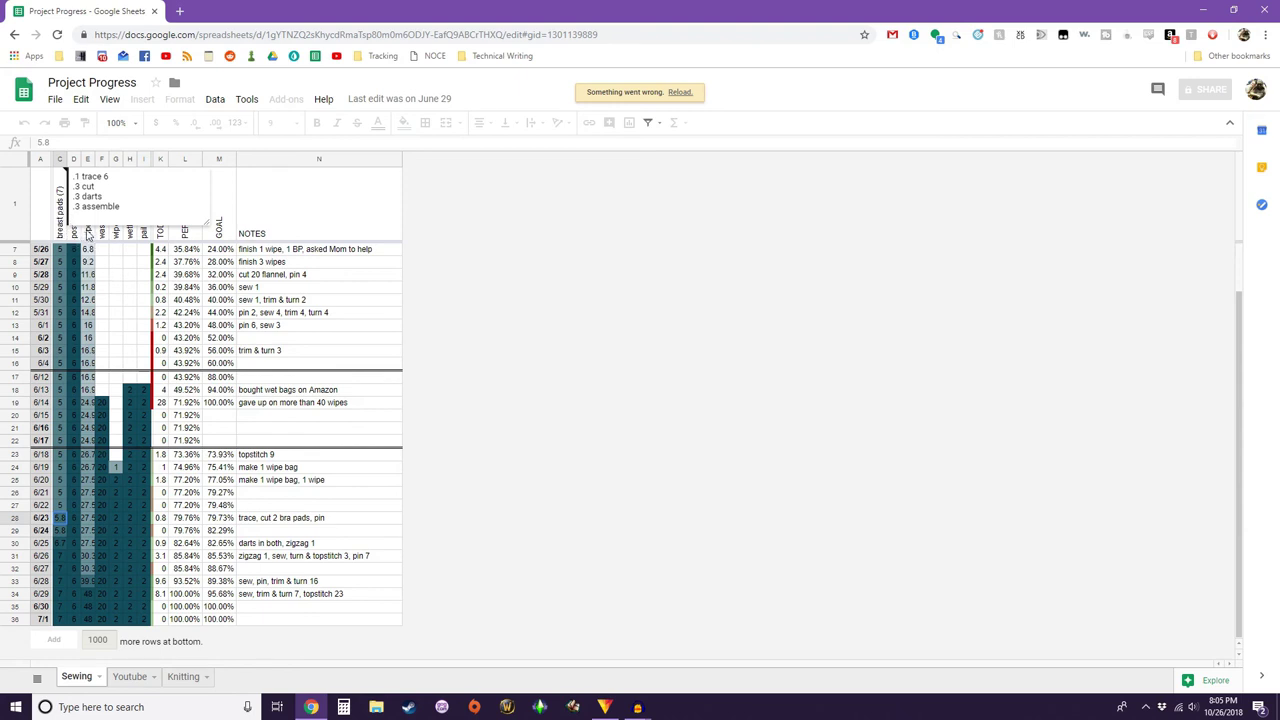
mouse_move(88, 237)
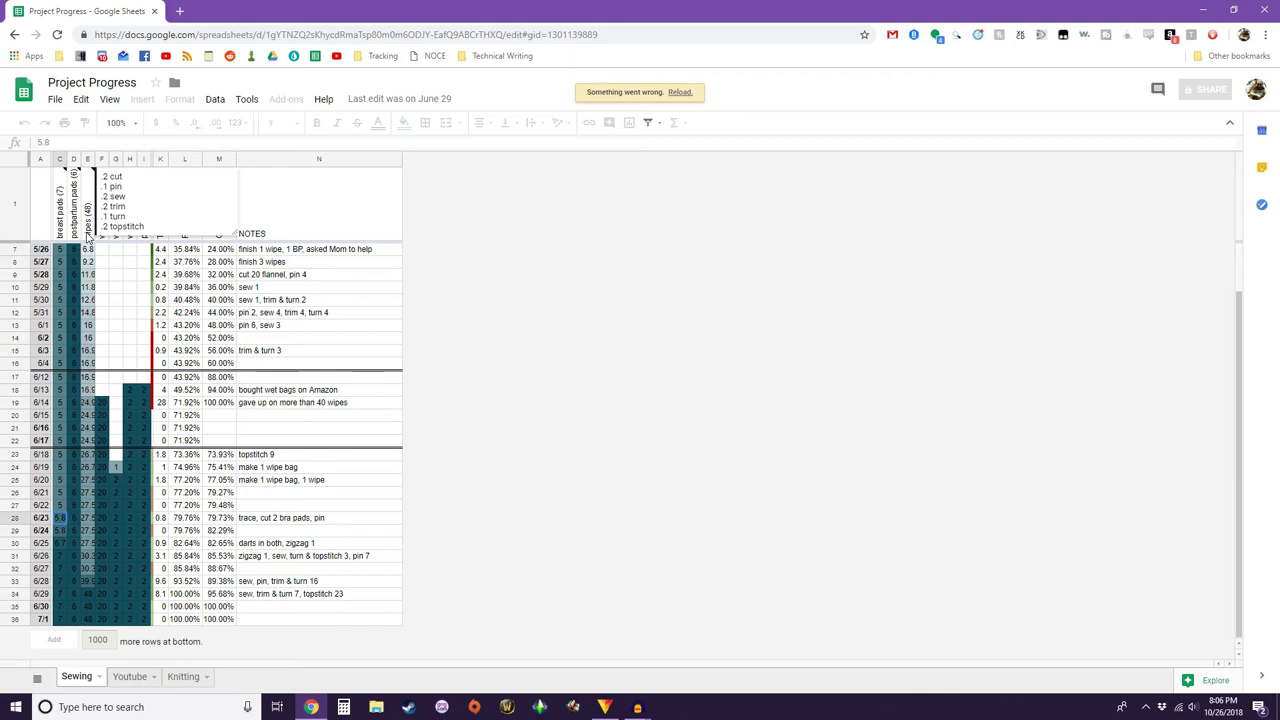
scroll(87, 237, "up", 3)
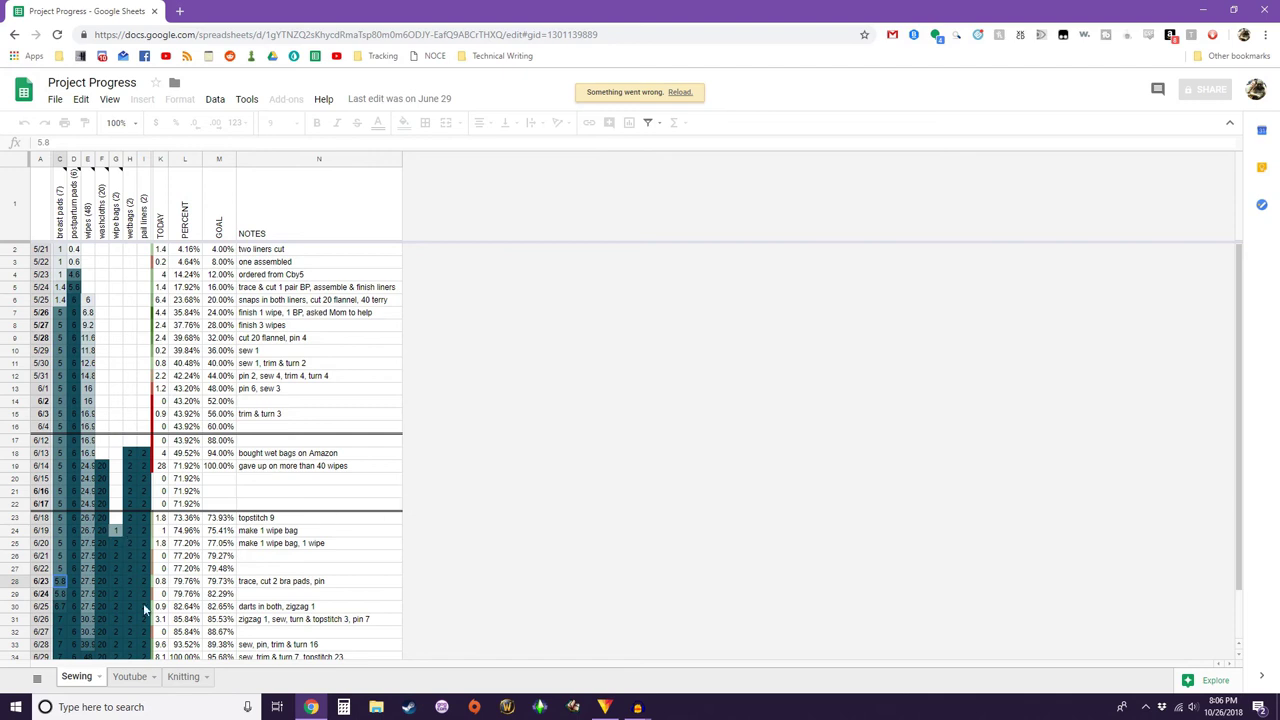
- Open the Youtube sheet, select the video titles from April Wrap Up to Bullets and Signifiers, and inspect a red Description cell's value
left_click(130, 677)
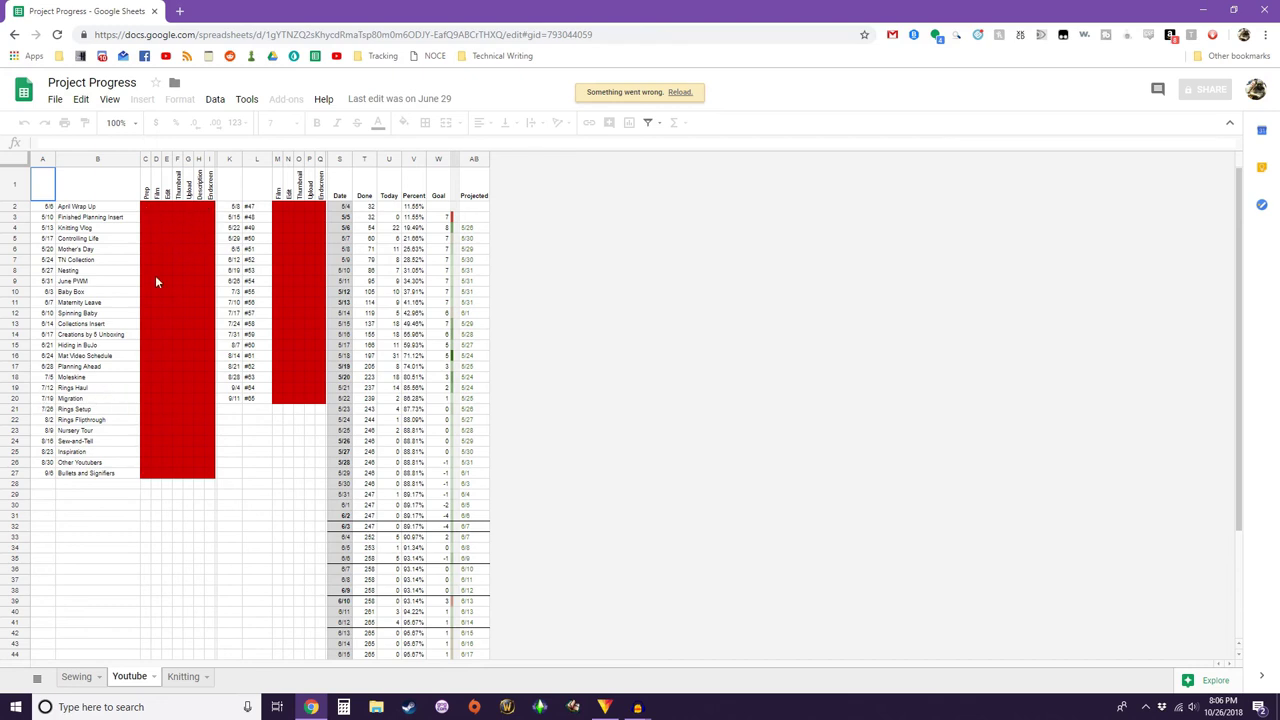
left_click_drag(76, 207, 70, 481)
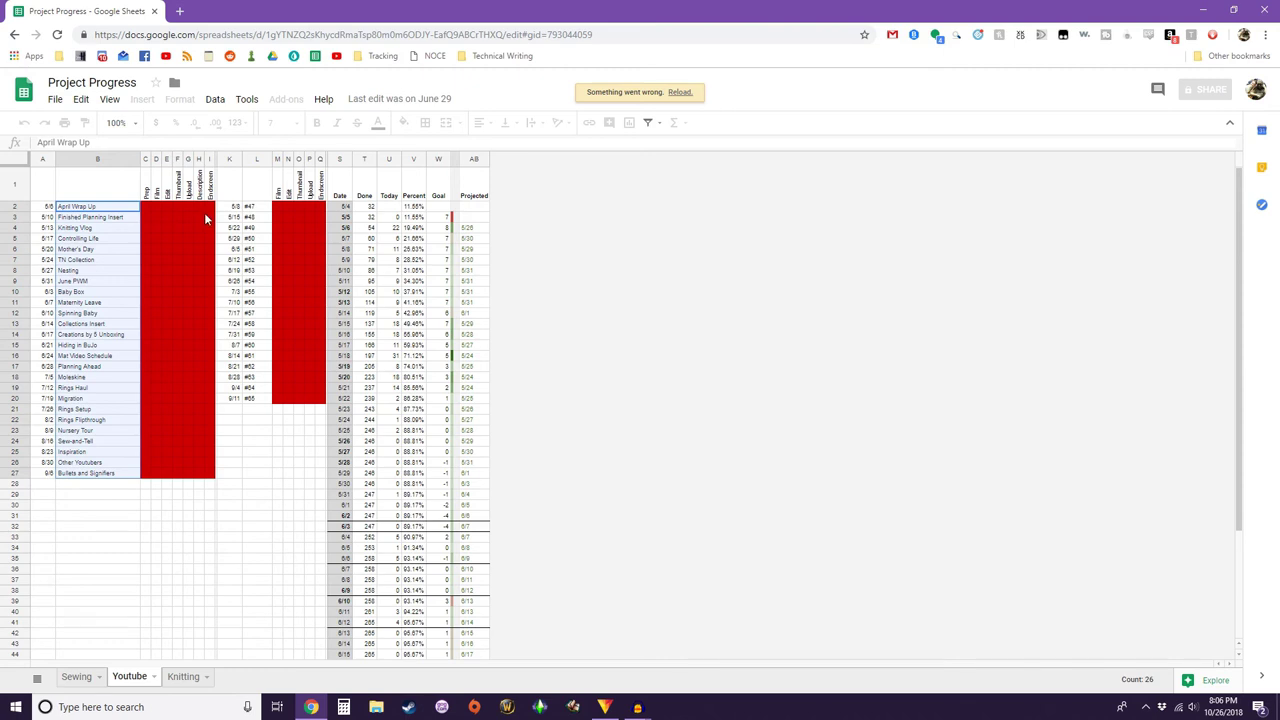
left_click_drag(249, 210, 315, 210)
left_click(300, 281)
left_click(197, 390)
left_click_drag(46, 143, 30, 146)
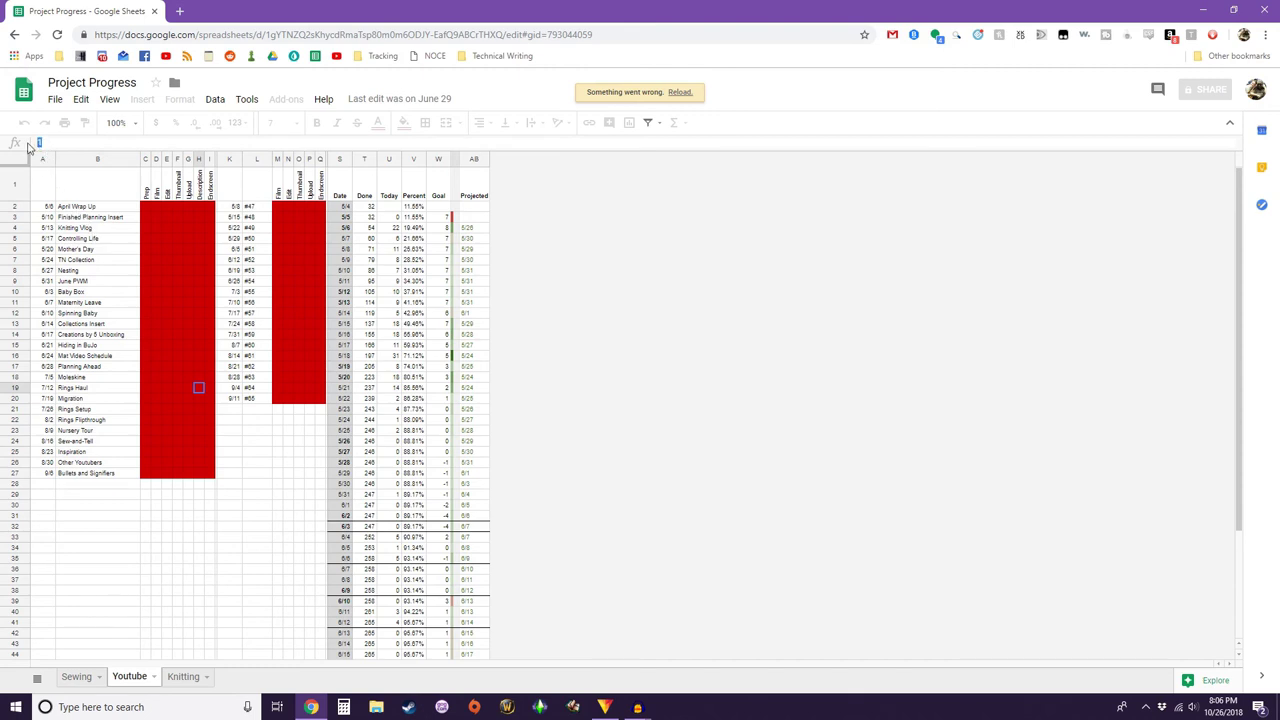
- Inspect individual Thumbnail and Edit cells, select the Film cells from April Wrap Up to June PWM, and check the 5/7 Done value
left_click(177, 355)
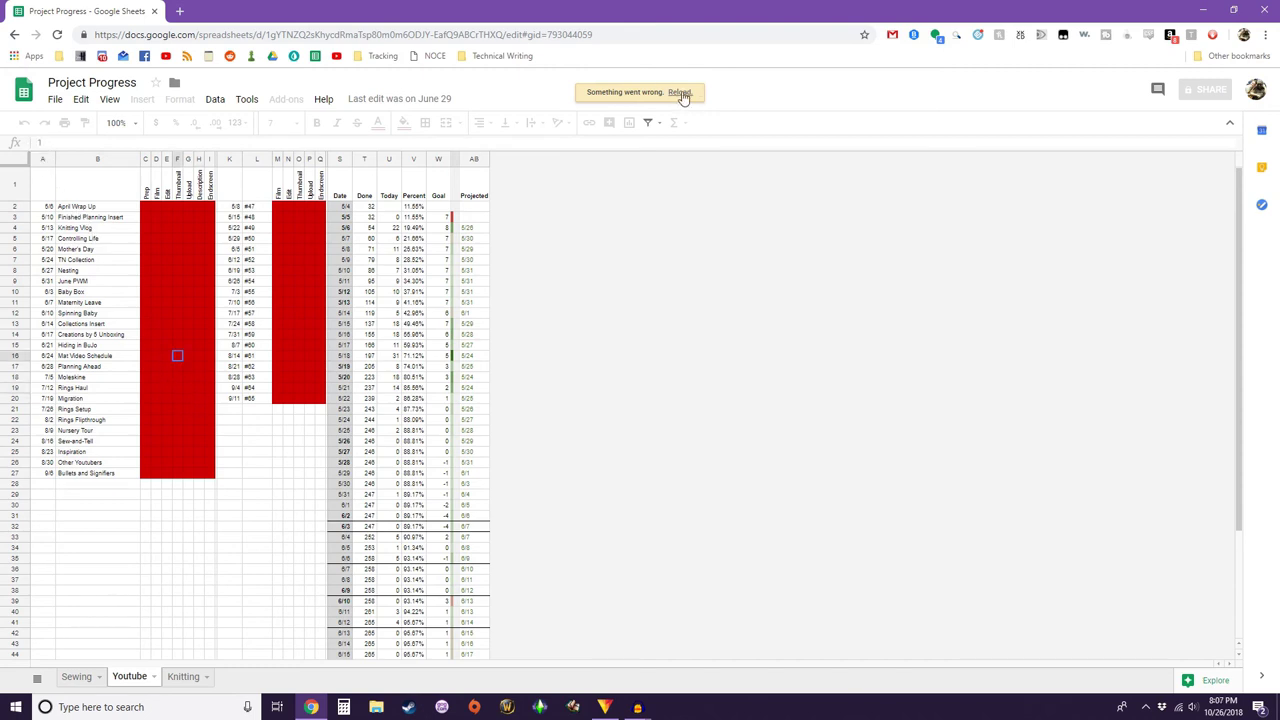
left_click(177, 281)
left_click(167, 334)
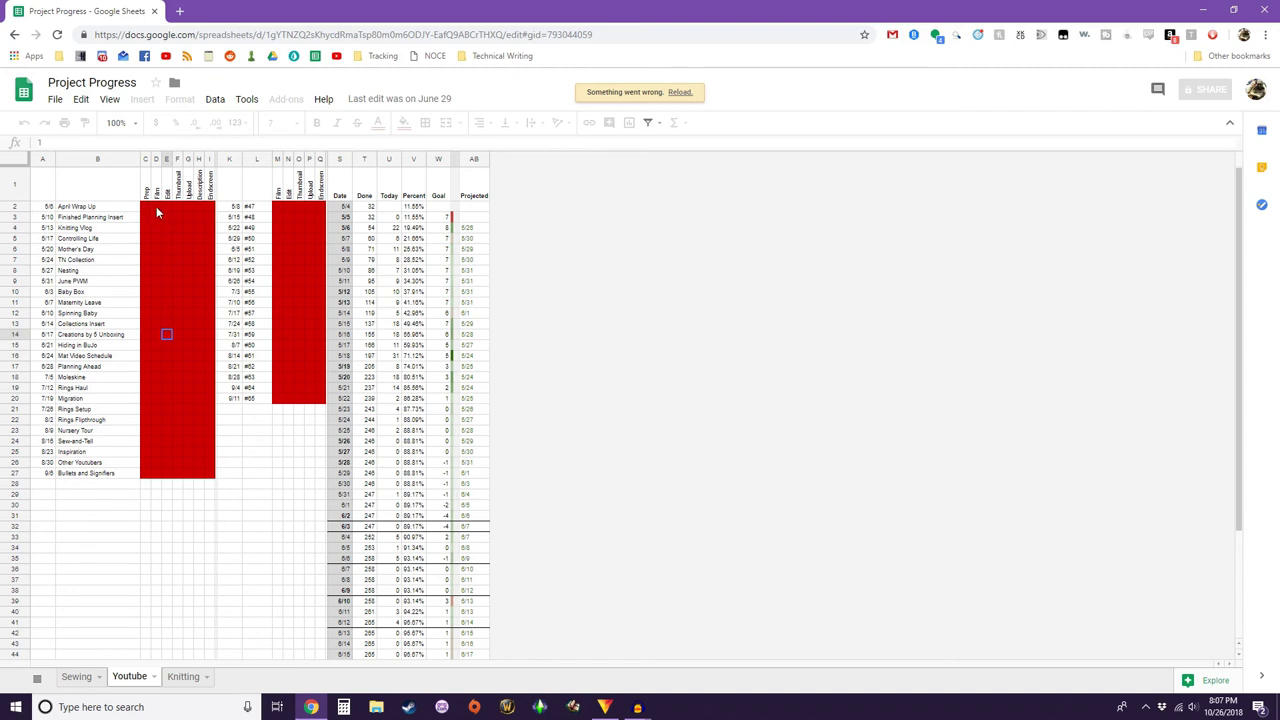
left_click_drag(156, 206, 152, 283)
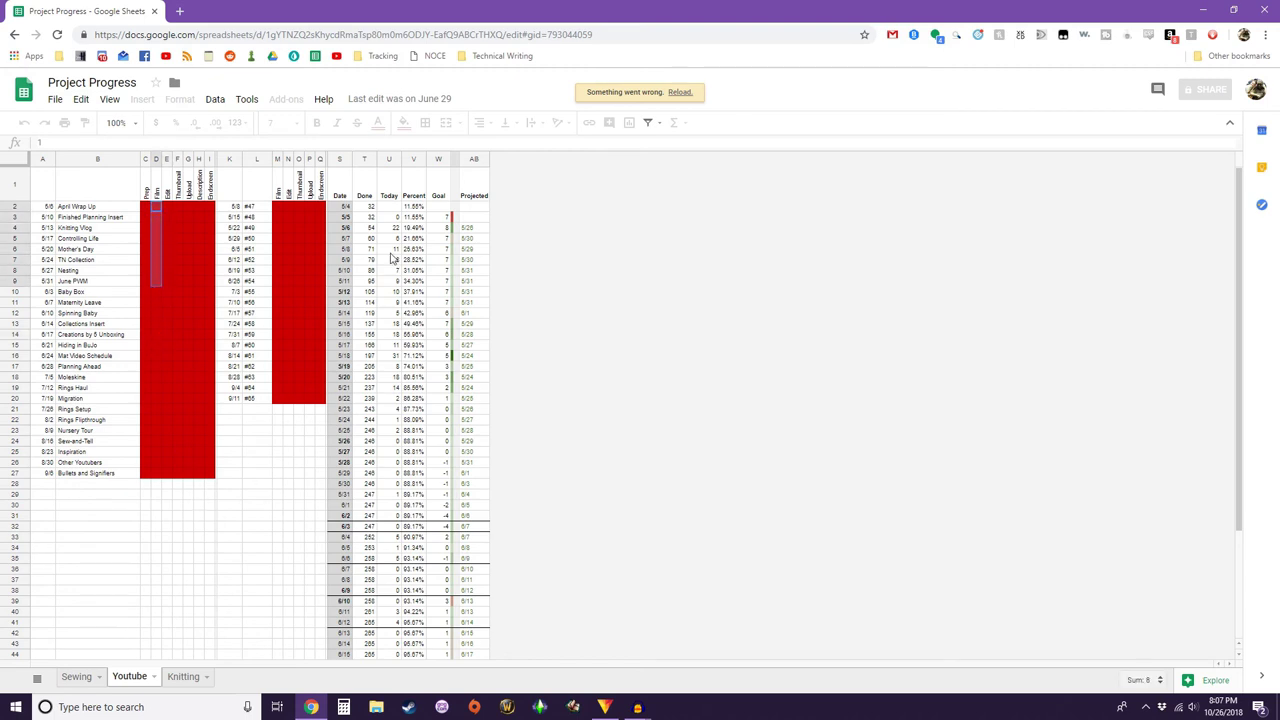
left_click(362, 239)
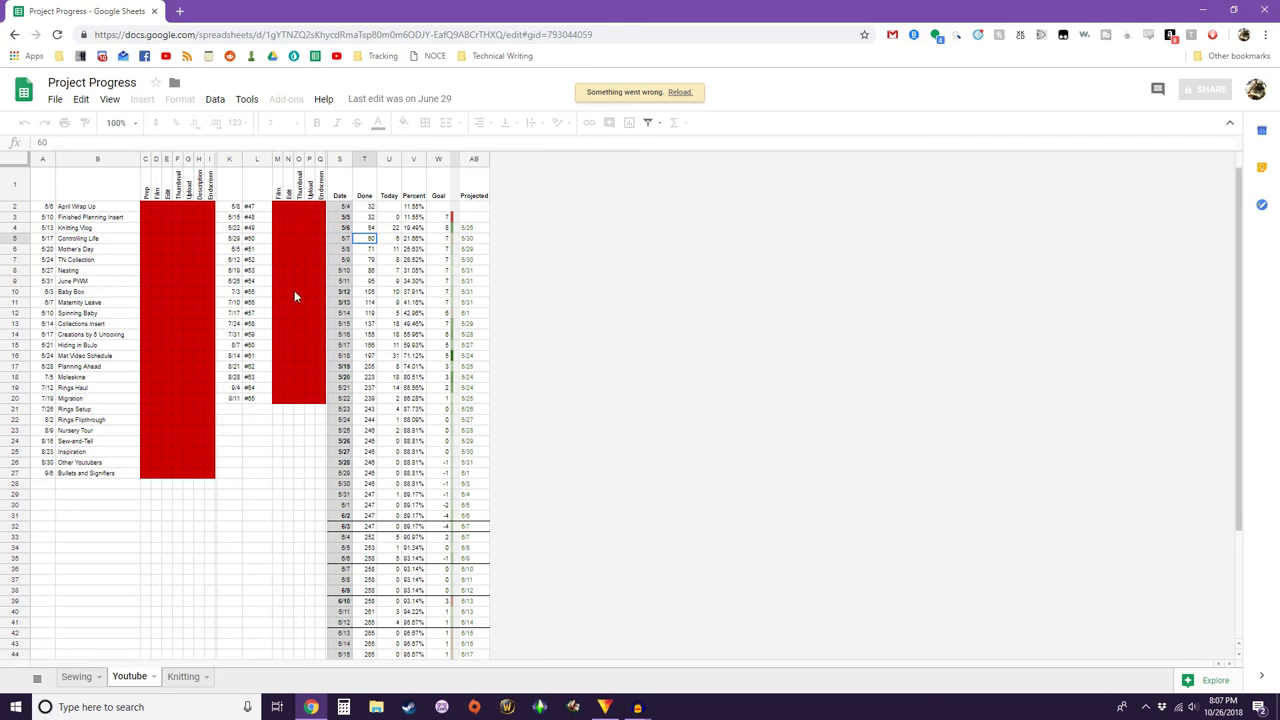
- Inspect the 5/25 Done value, the 5/21 Today formula, the 5/19 Percent and Goal formulas, and the 5/12 Today and Goal formulas
left_click(368, 432)
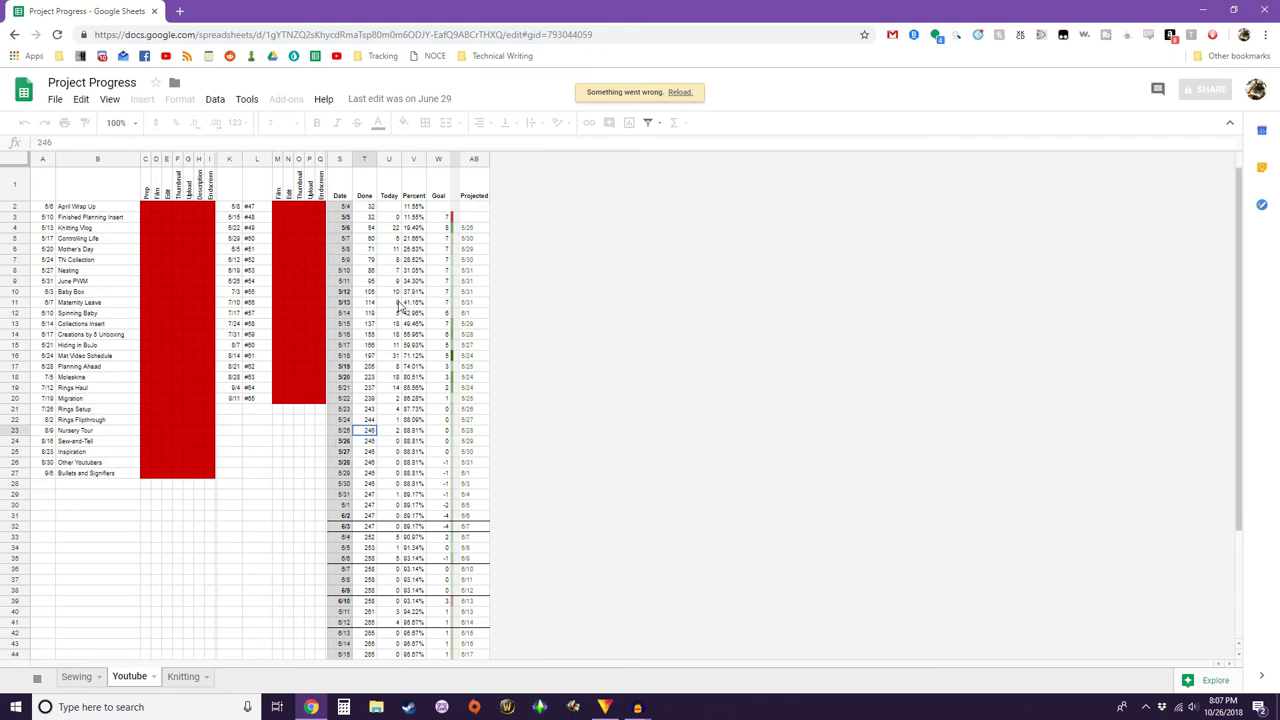
left_click(391, 390)
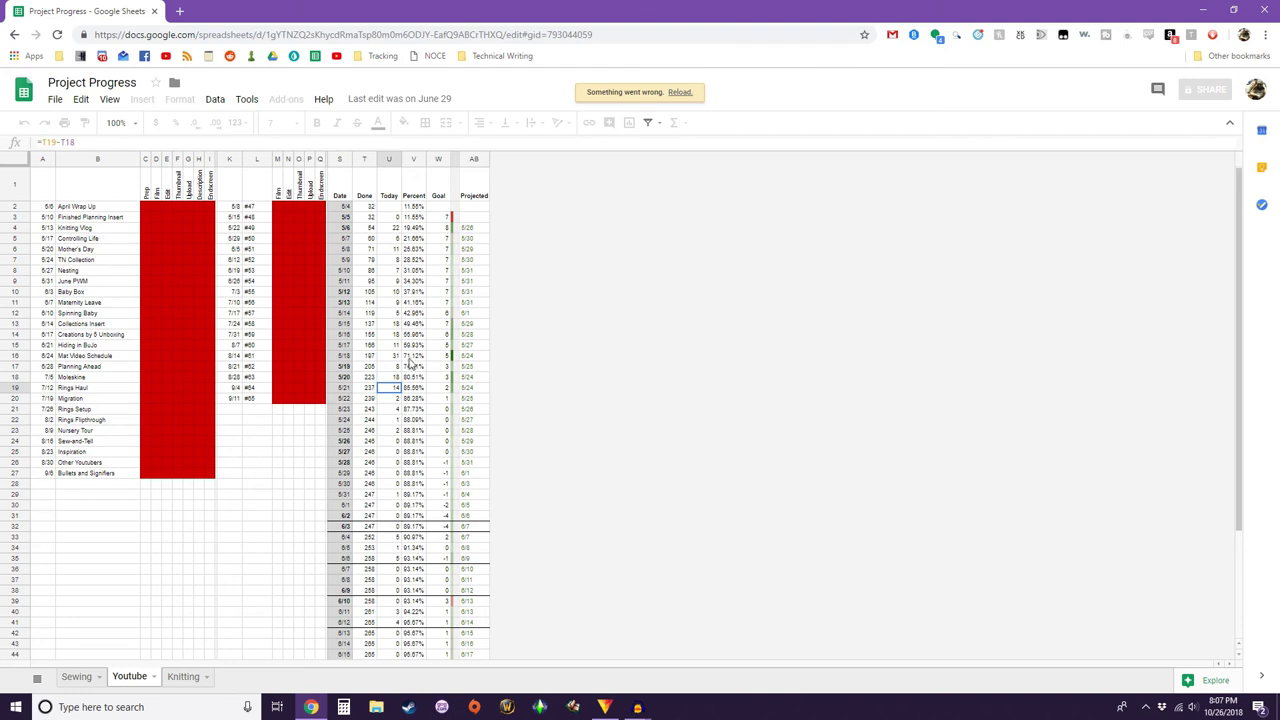
left_click(414, 367)
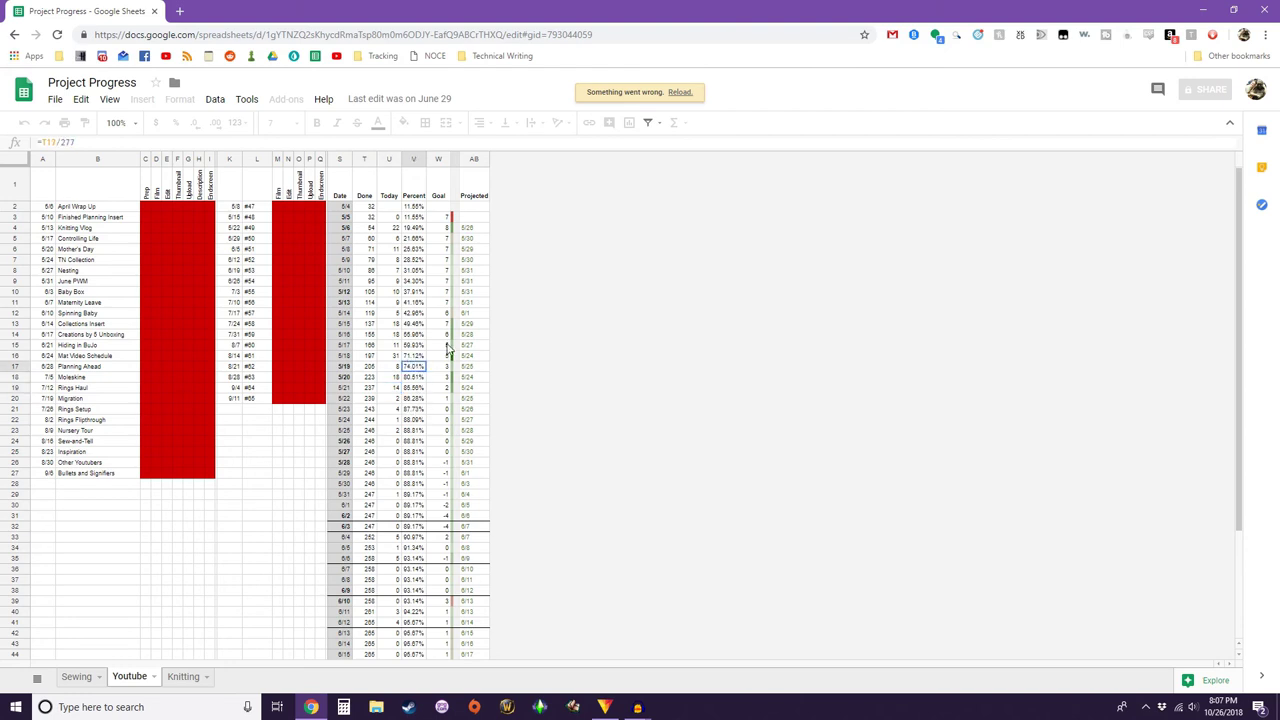
left_click(446, 367)
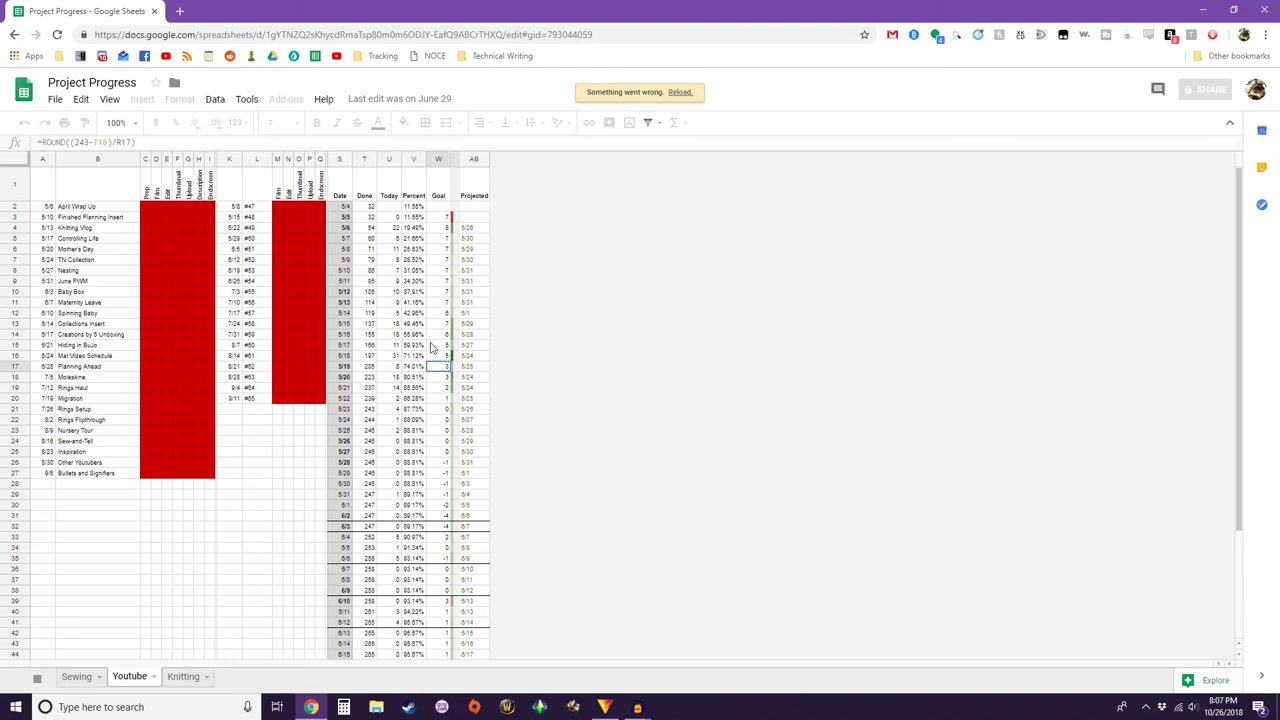
left_click(393, 292)
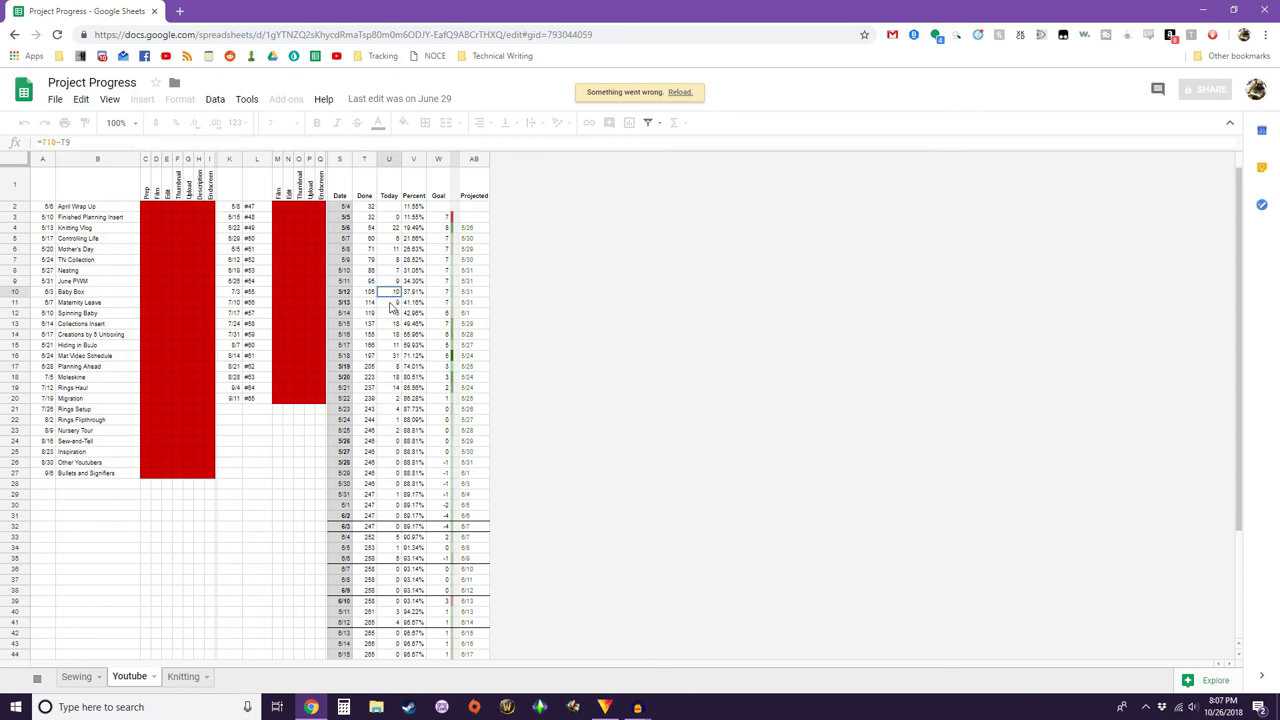
left_click(446, 293)
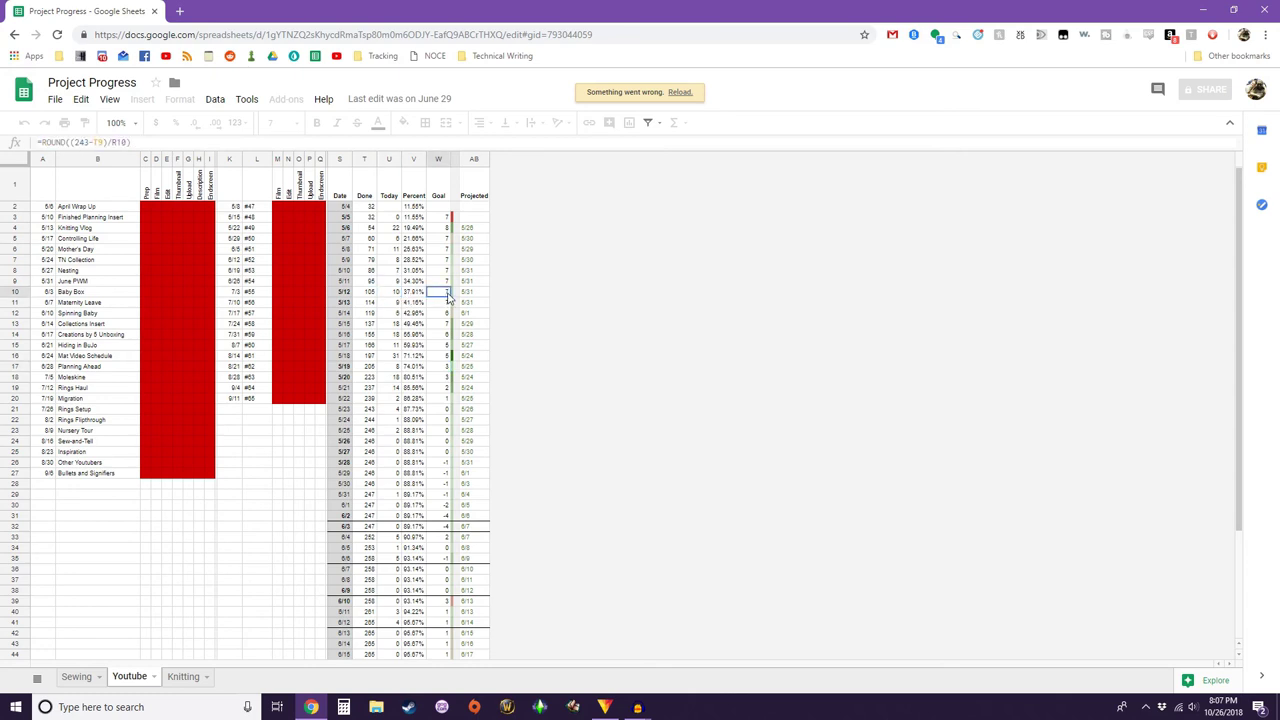
left_click(394, 299)
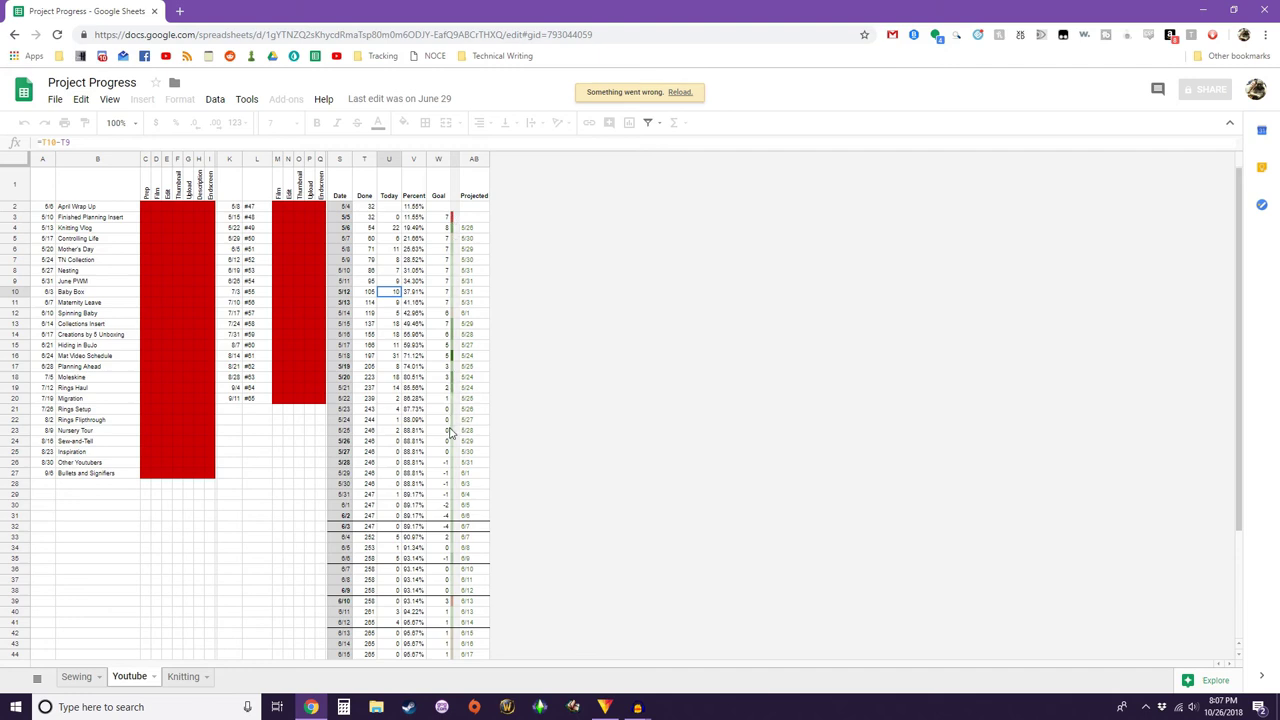
- Review the Projected column from its header down to the 6/26 row
scroll(455, 510, "down", 3)
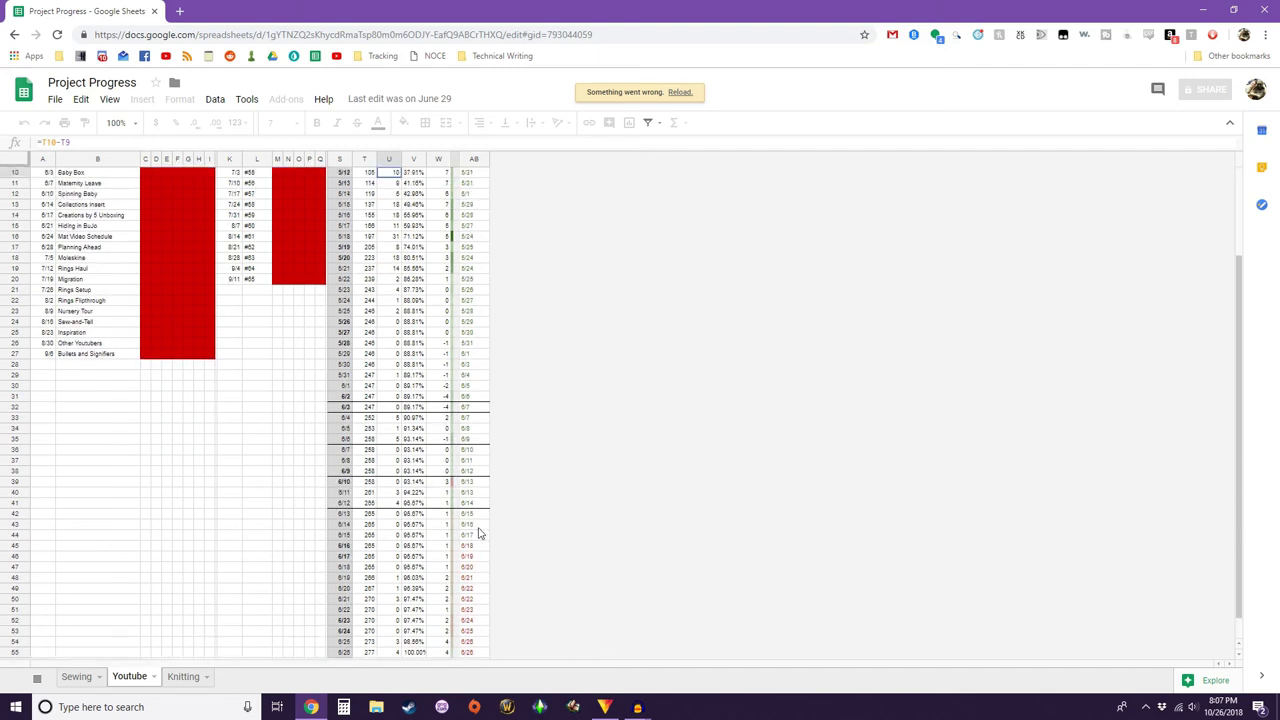
scroll(482, 450, "up", 3)
left_click(486, 186)
scroll(481, 600, "down", 4)
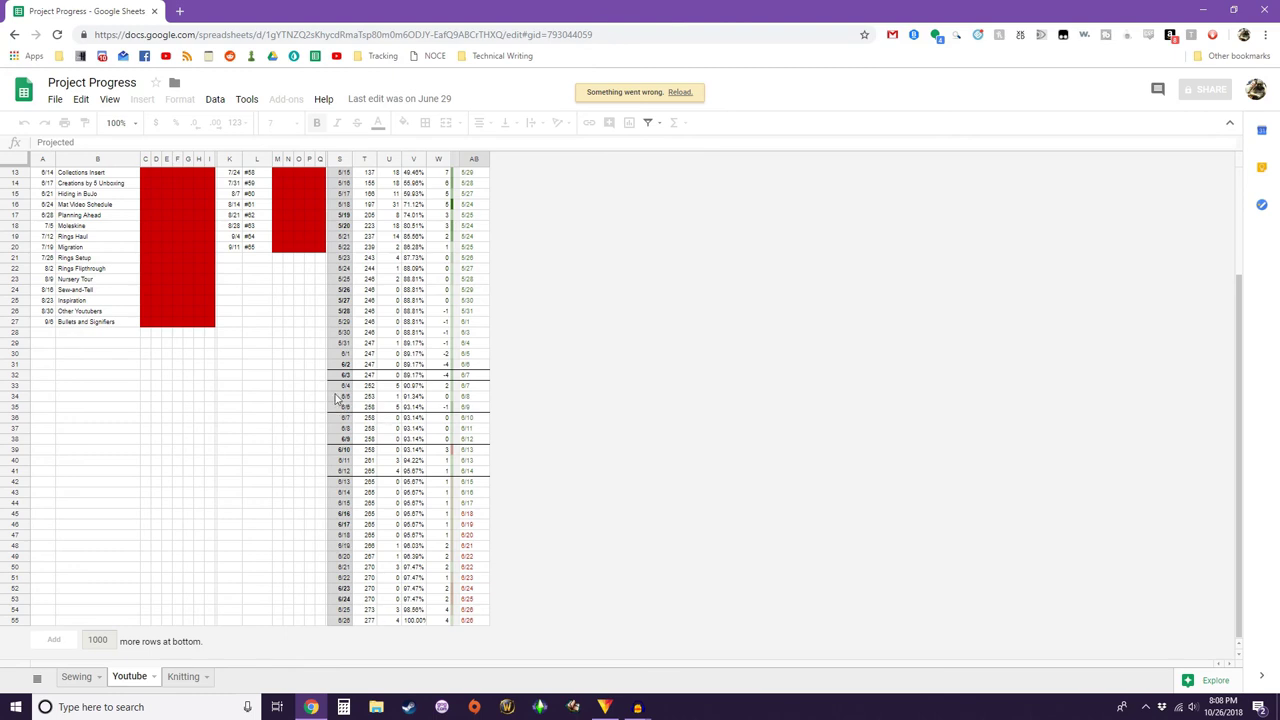
- Select the 6/2 and 6/3 entries, and check the individual dates from 6/2 to 6/4 around the section border
left_click_drag(343, 366, 344, 380)
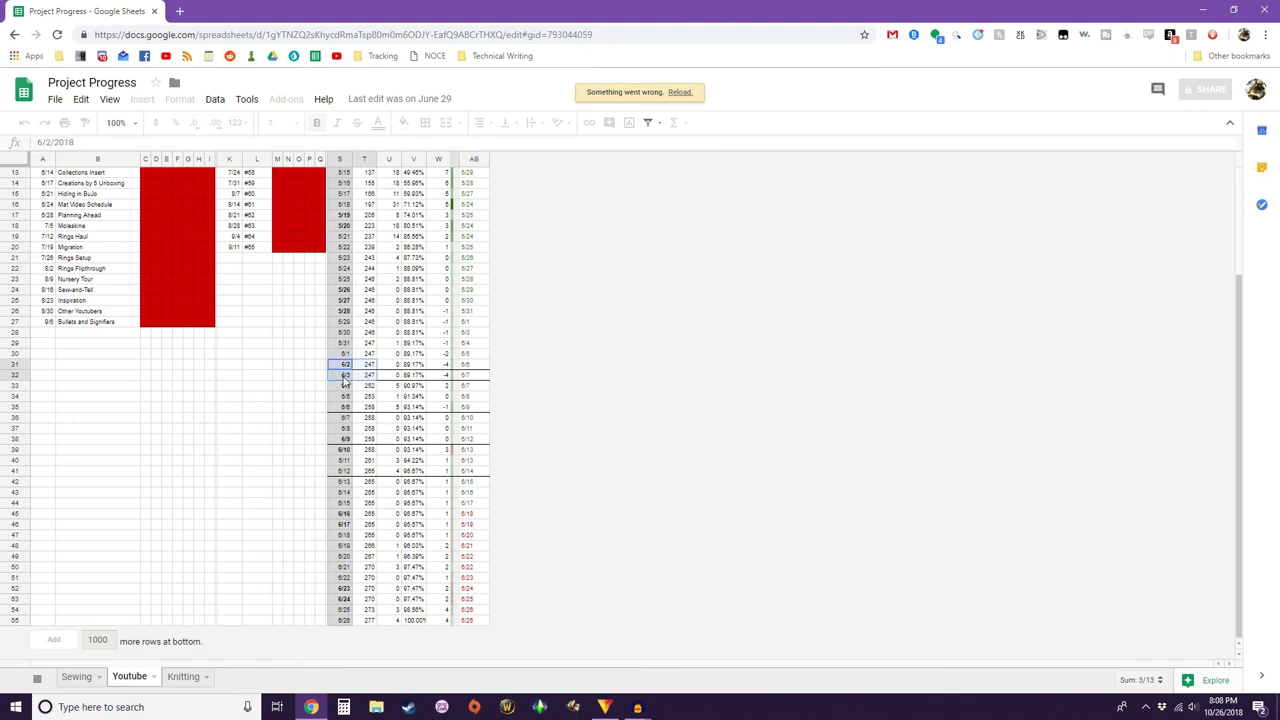
left_click(344, 377)
left_click(346, 388)
left_click(347, 376)
left_click(347, 366)
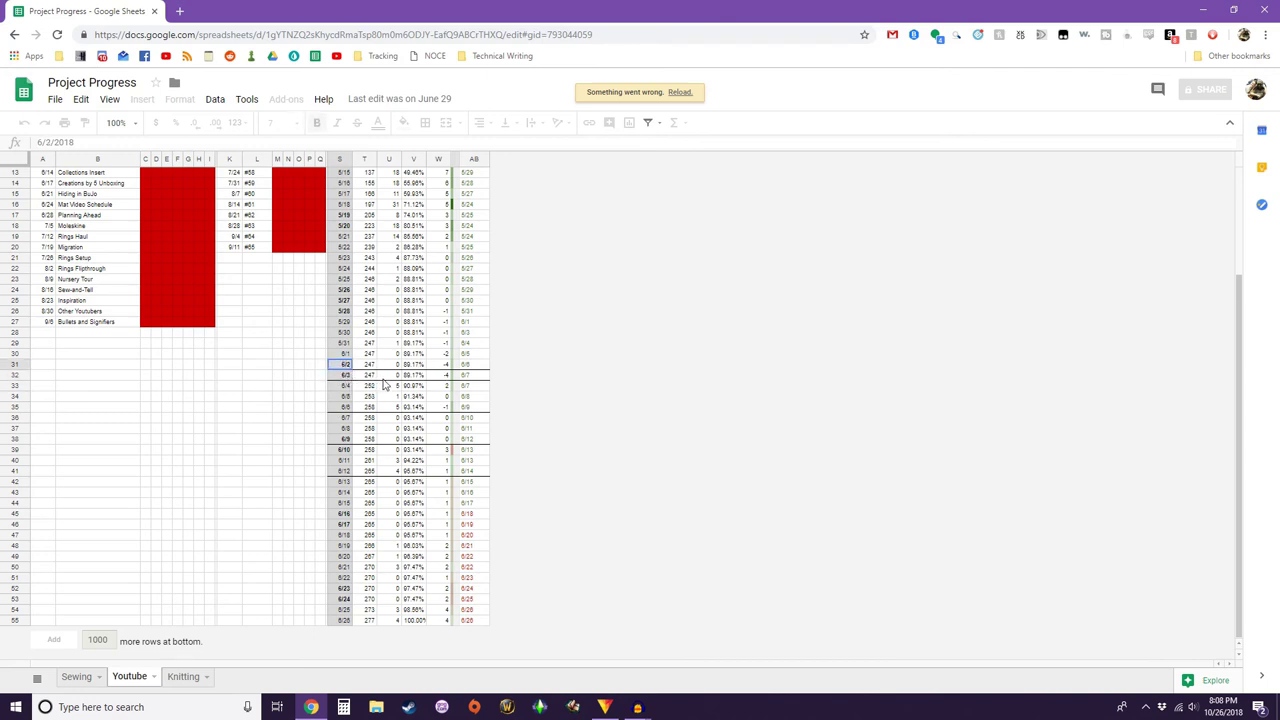
- Go through the Today values from 6/2 back to 5/26, and return to the 5/31 value
left_click(396, 366)
key("Up")
key("Up")
key("Up")
key("Up")
key("Up")
key("Up")
key("Up")
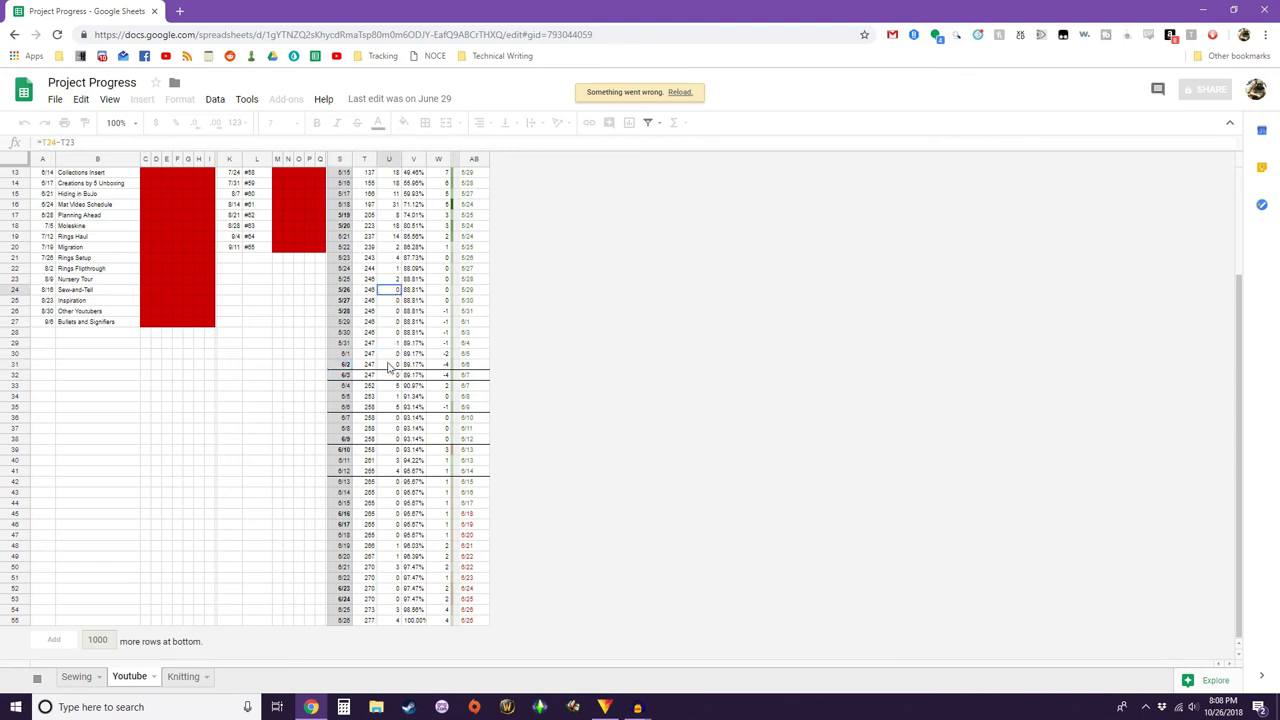
key("Down")
key("Down")
key("Down")
key("Down")
key("Down")
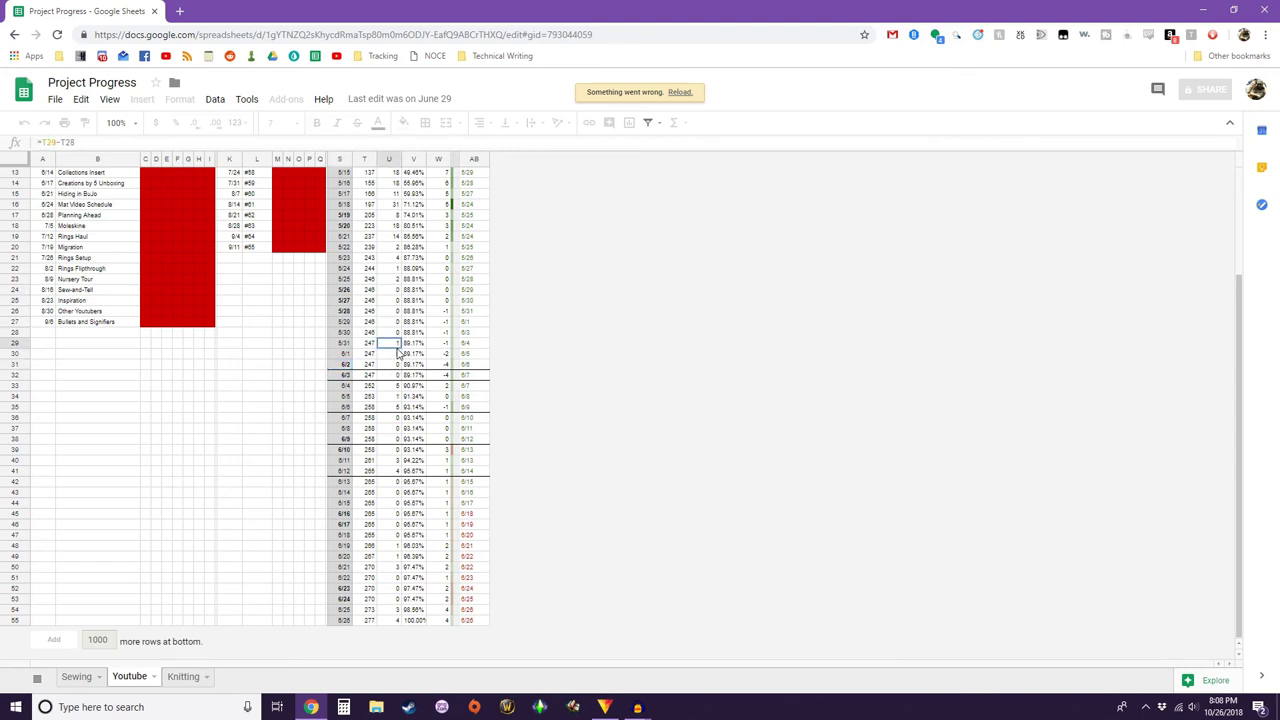
- Inspect the 6/12 Goal formula and the final Percent formula in the 6/26 row
left_click(432, 473)
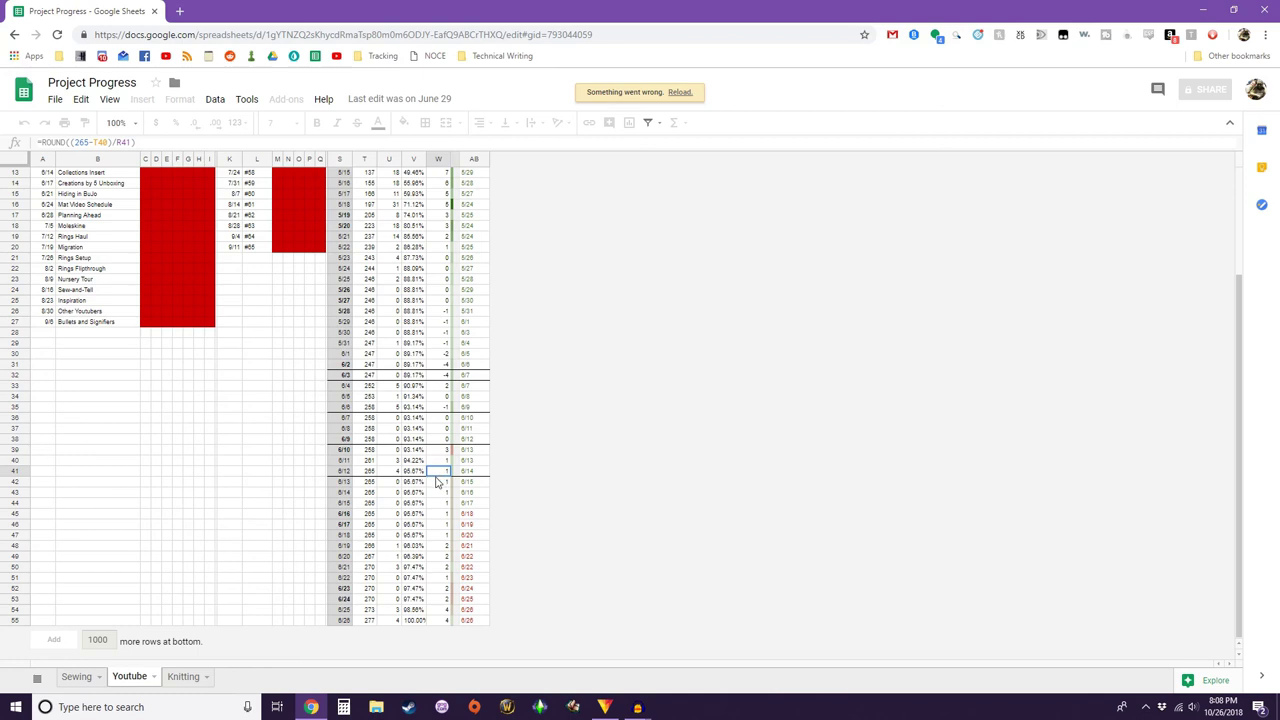
left_click(415, 621)
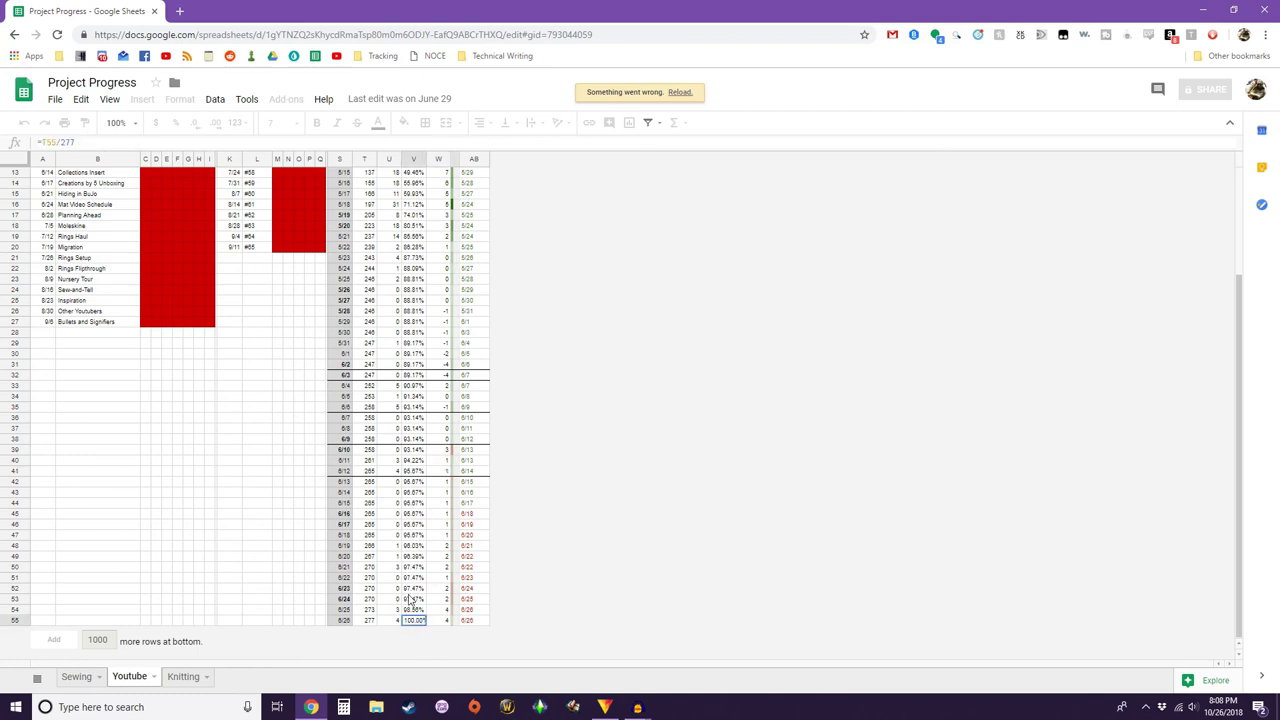
scroll(422, 595, "up", 5)
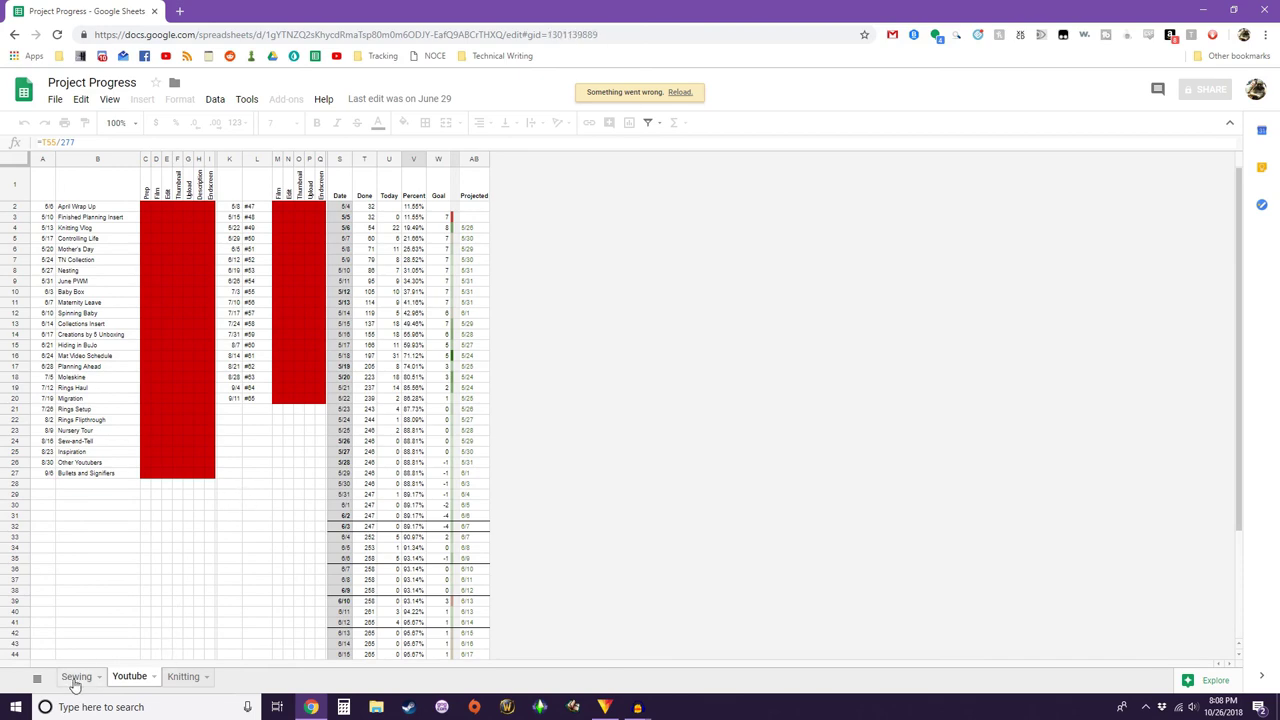
- Open the Knitting sheet and inspect the purple Garter cells in column AE at rows 12 and 29
left_click(74, 678)
left_click(180, 678)
left_click(447, 387)
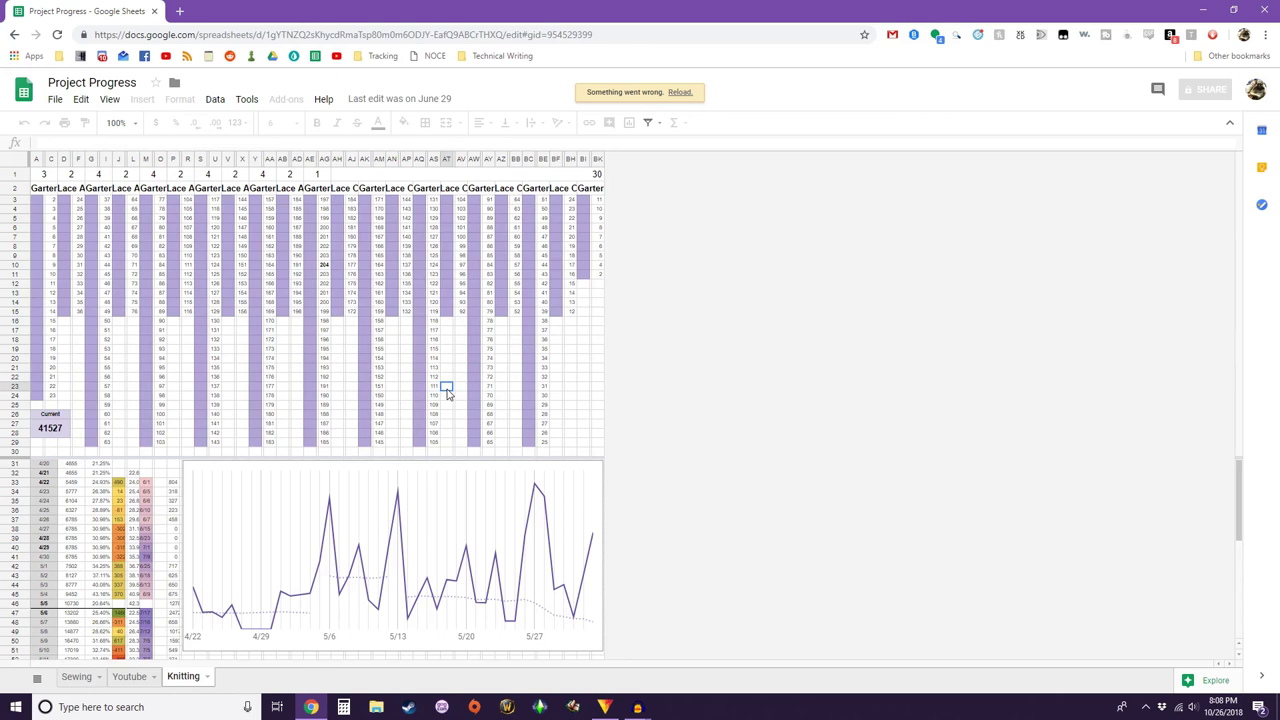
left_click(241, 361)
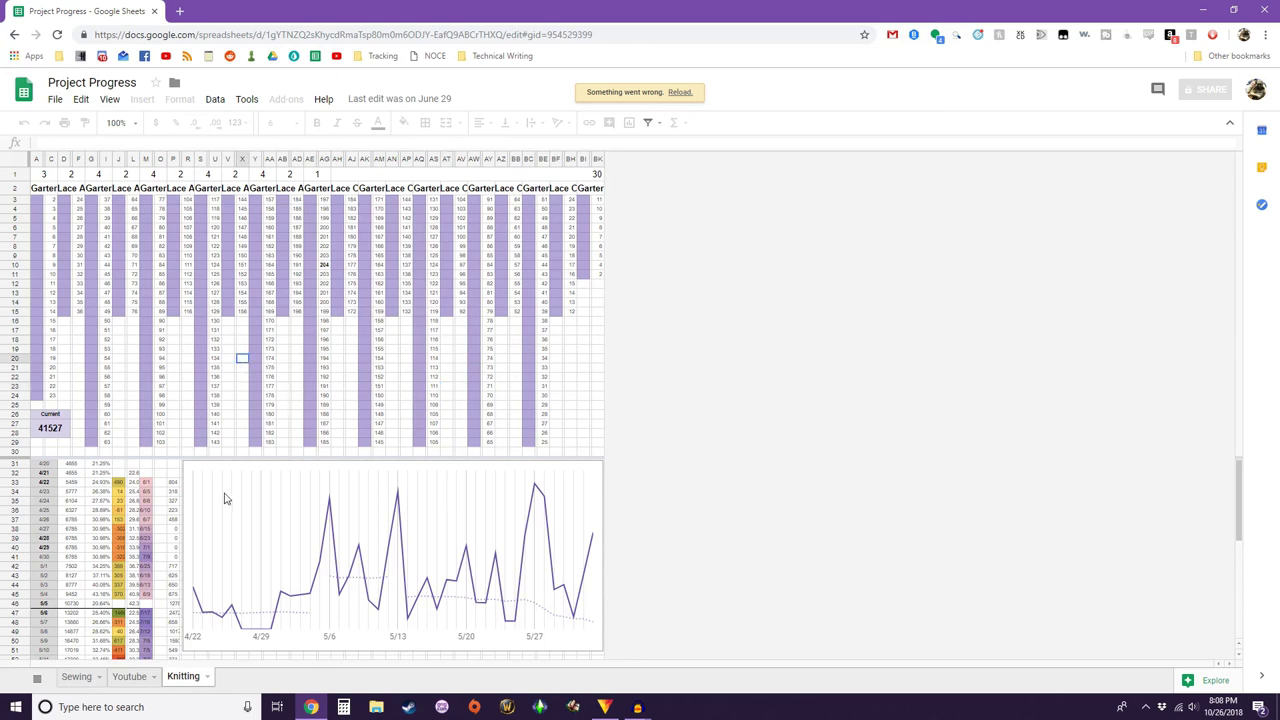
left_click(311, 285)
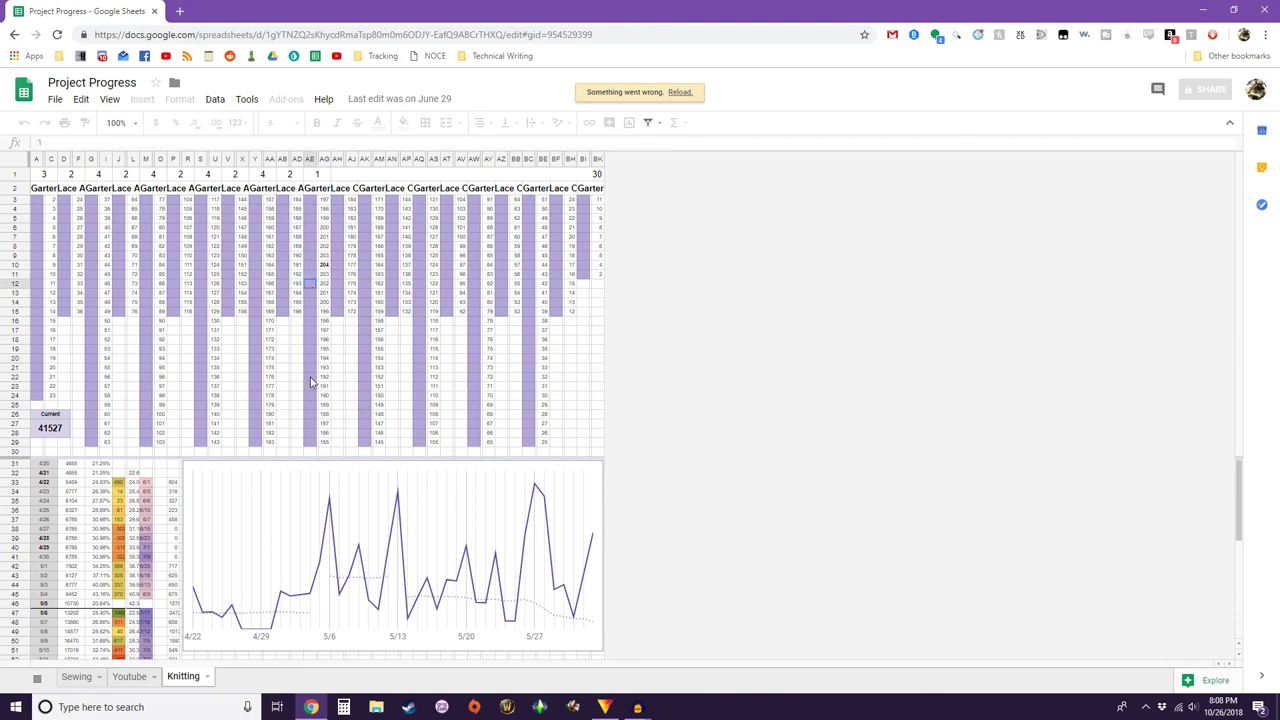
left_click(311, 441)
- Review the daily knitting progress rows through 6/2, and return to the April entries beside the chart
scroll(250, 360, "down", 8)
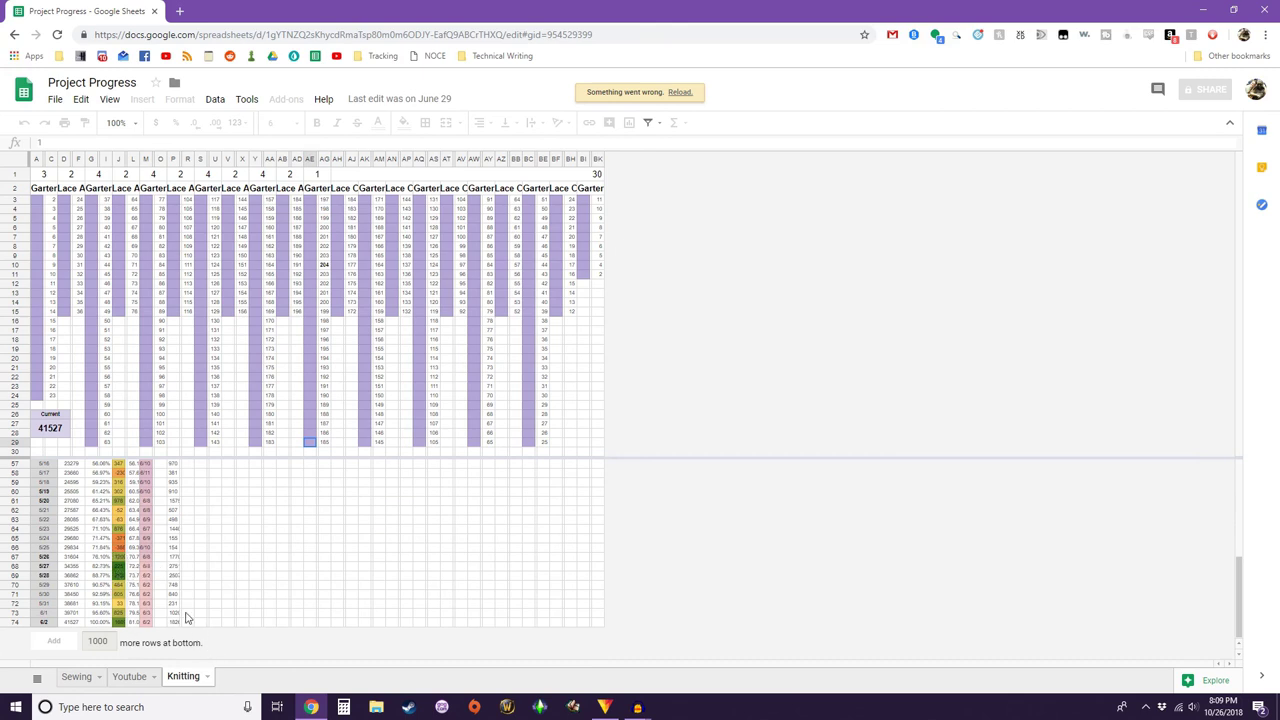
scroll(178, 572, "up", 1)
scroll(186, 580, "down", 1)
scroll(132, 609, "up", 3)
scroll(135, 610, "up", 1)
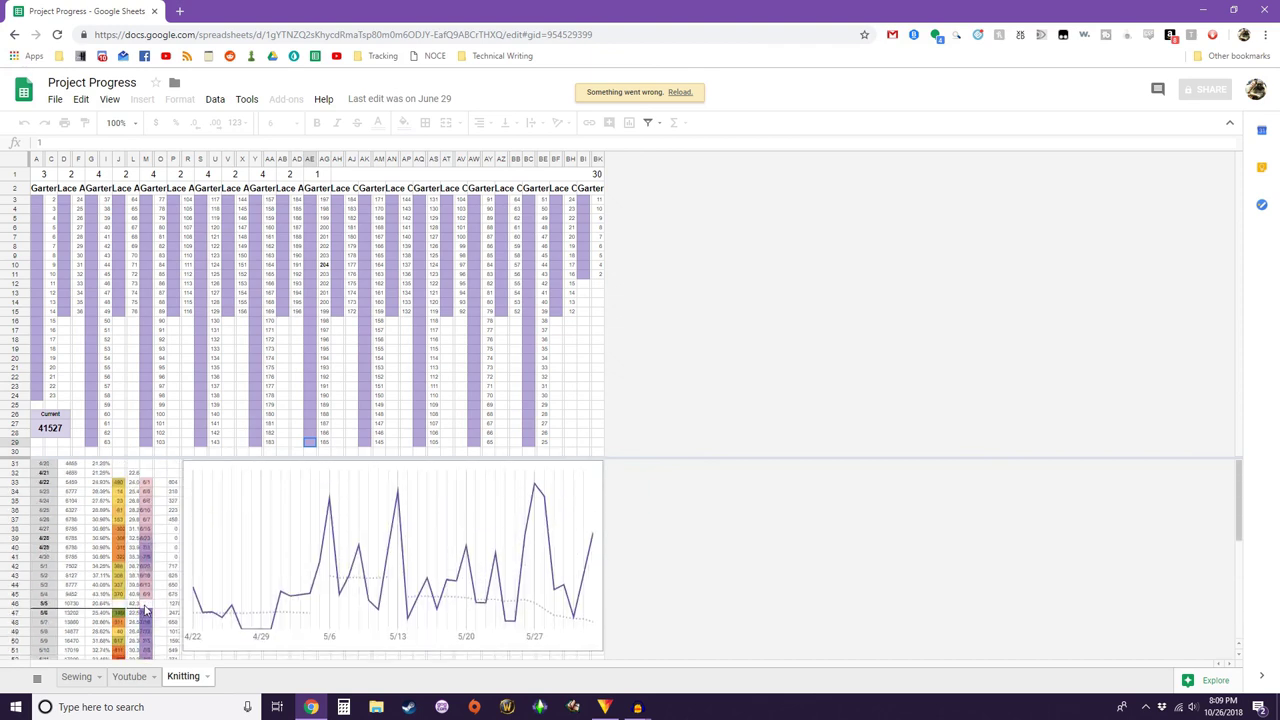
- Inspect the sum formula in BK30 and the 4/24 projected-date formula, and review the projected dates through 6/2
left_click(598, 451)
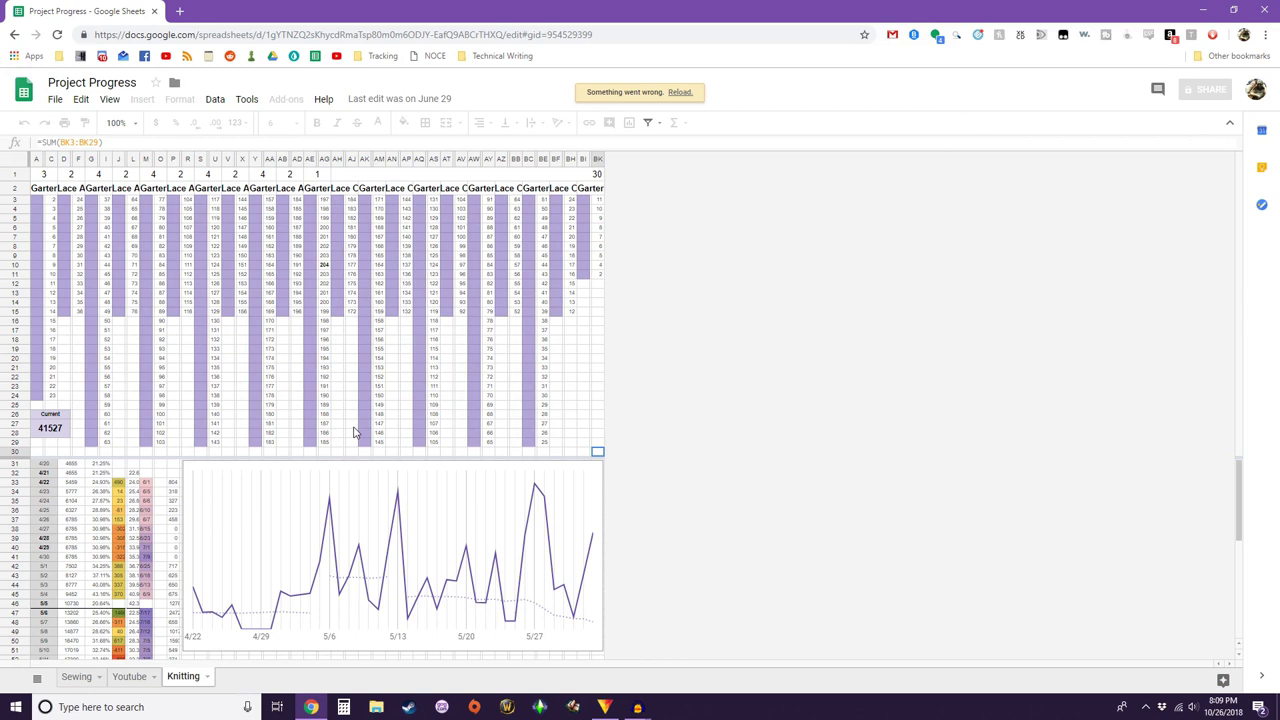
left_click(150, 503)
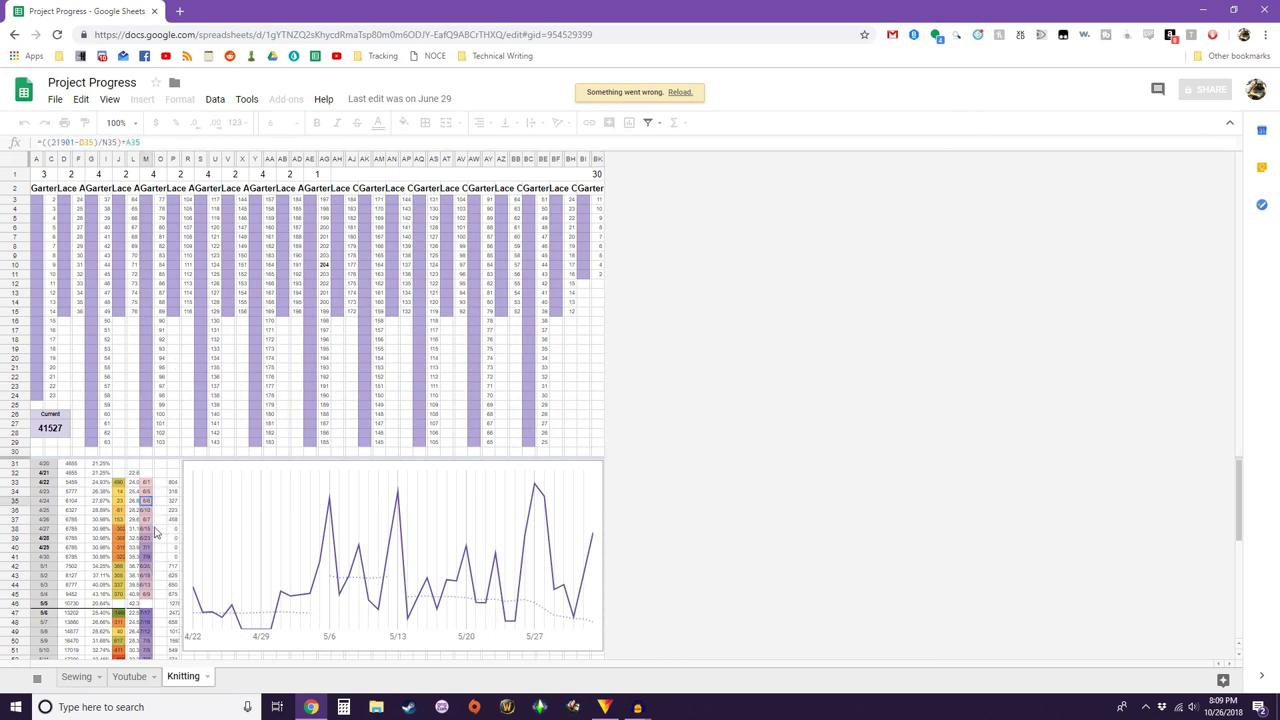
scroll(148, 628, "down", 3)
scroll(148, 628, "down", 2)
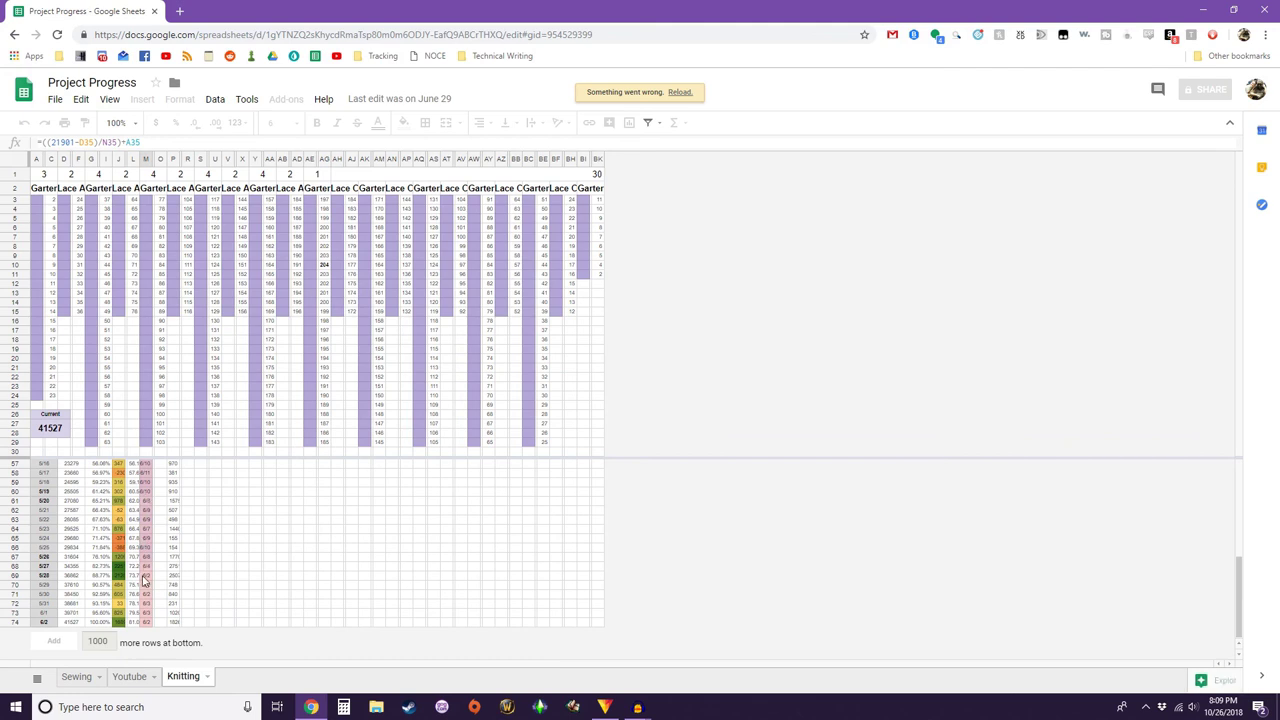
scroll(145, 581, "up", 5)
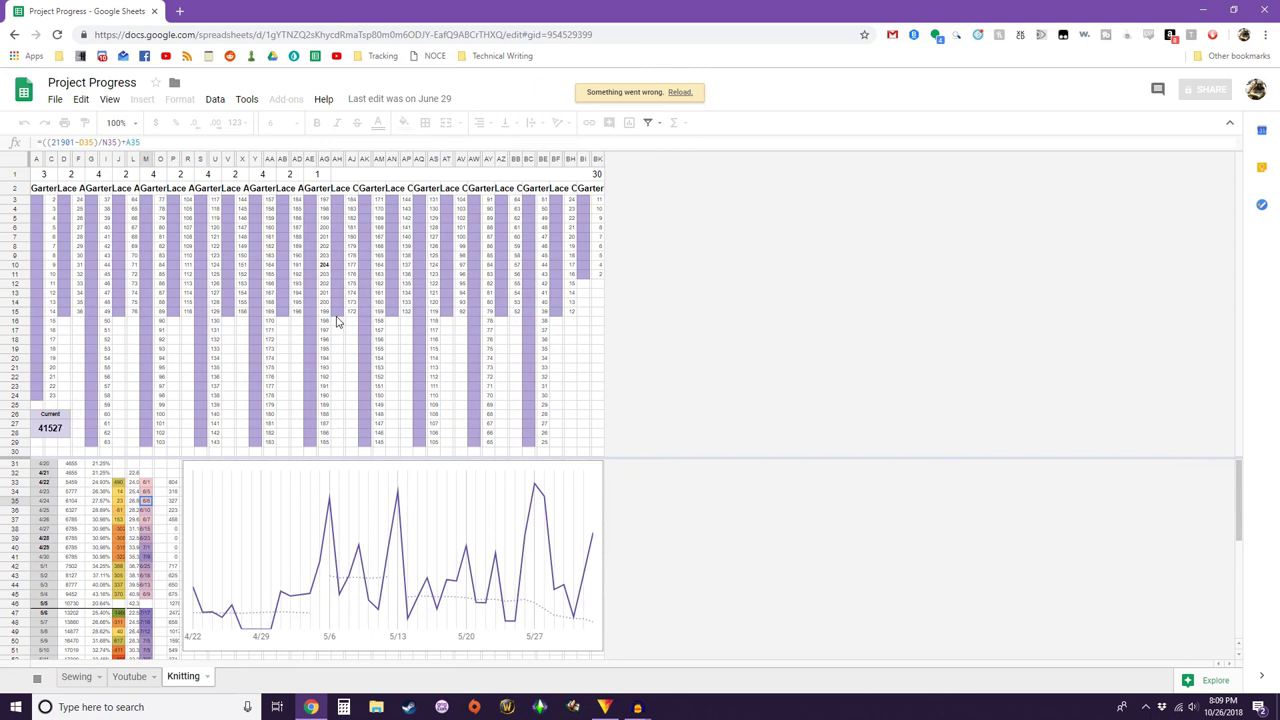
- Inspect individual purple cells in the Lace C column AZ between rows 8 and 15
left_click(505, 292)
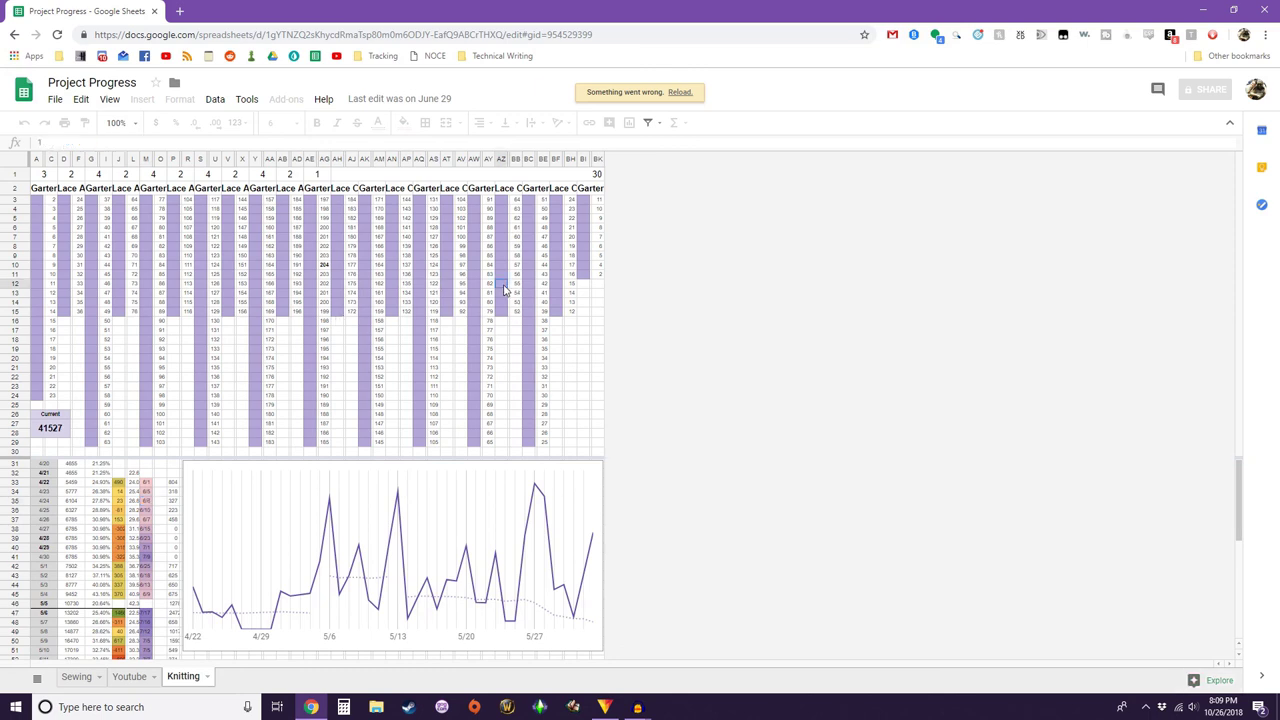
left_click(505, 310)
left_click(505, 301)
left_click(505, 283)
left_click(504, 247)
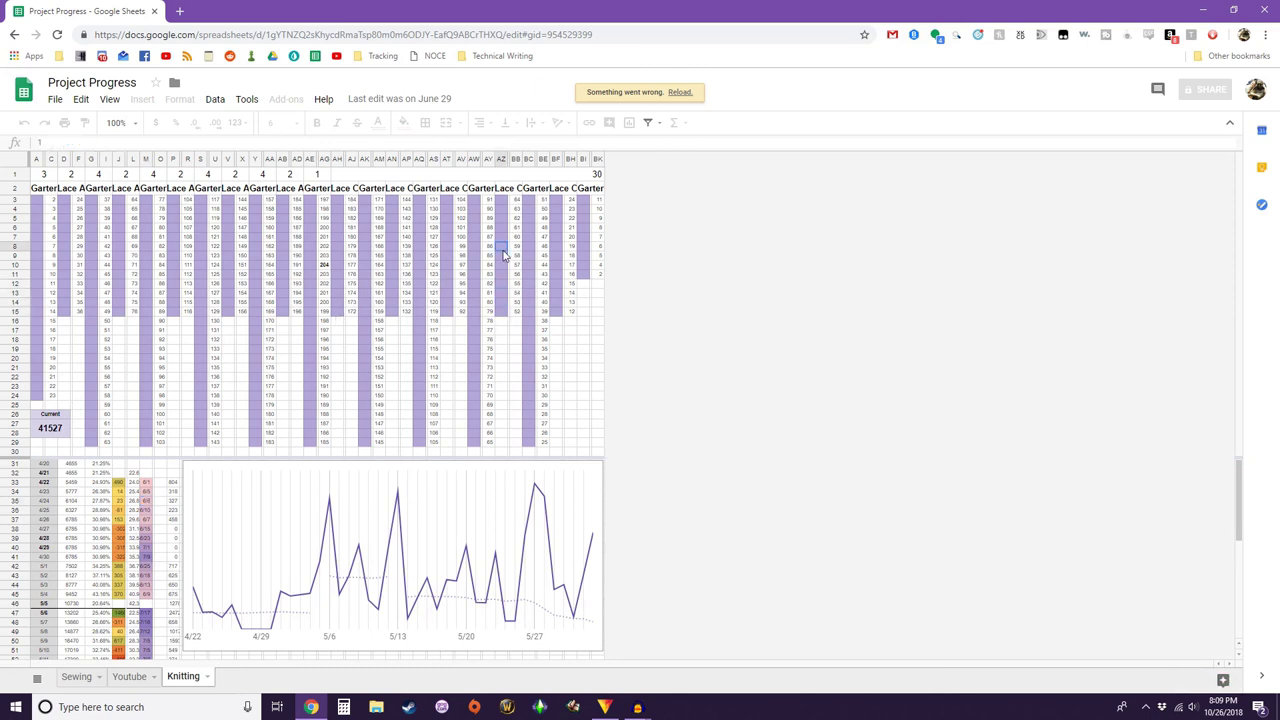
left_click(501, 312)
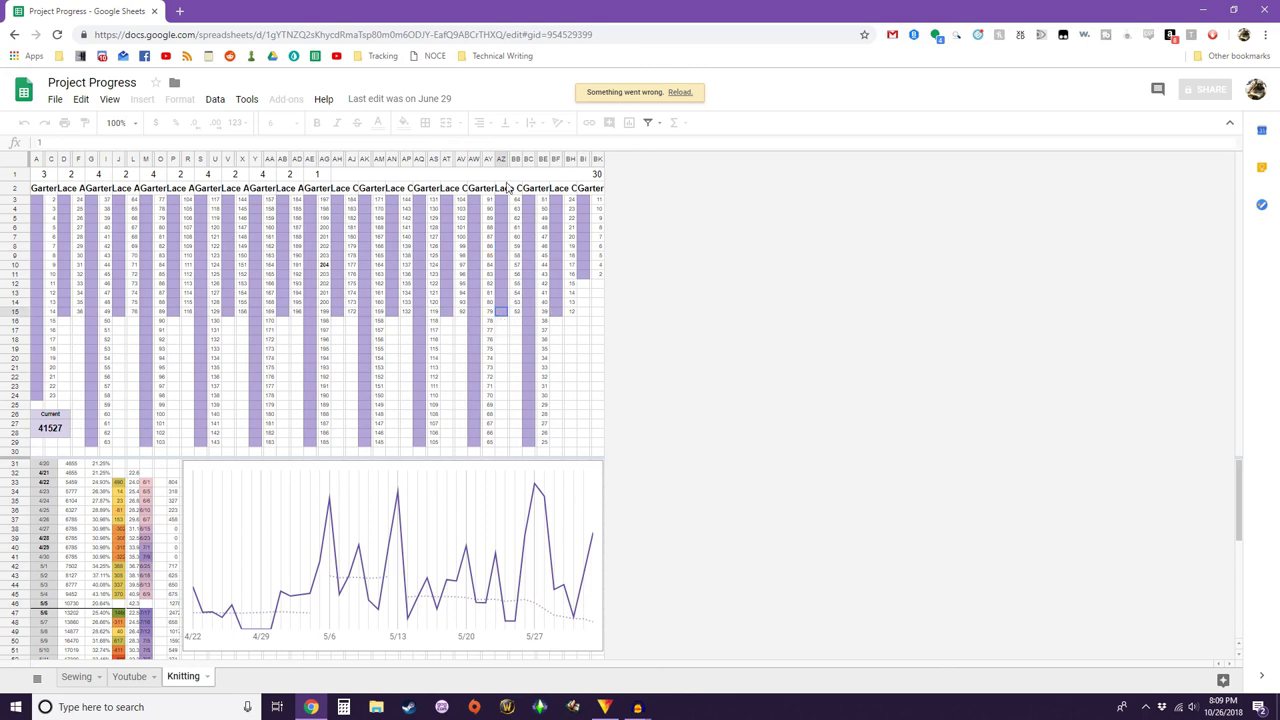